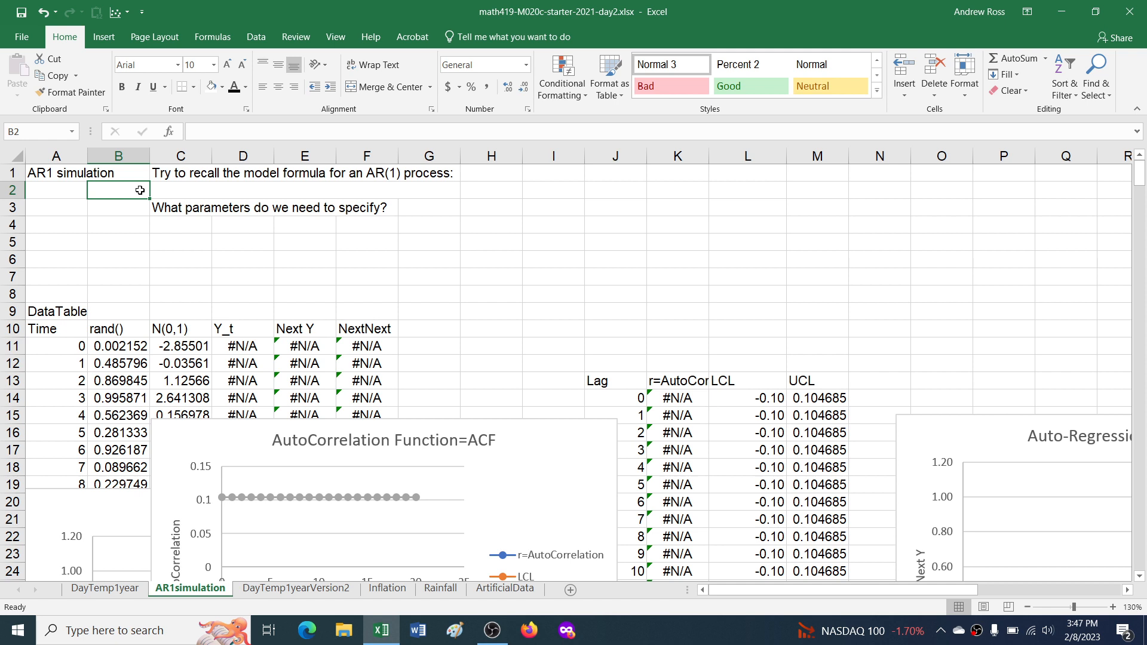
Apply the current font color to the AR(1) model formula text in cell C2 so it shows on the sheet
click(169, 190)
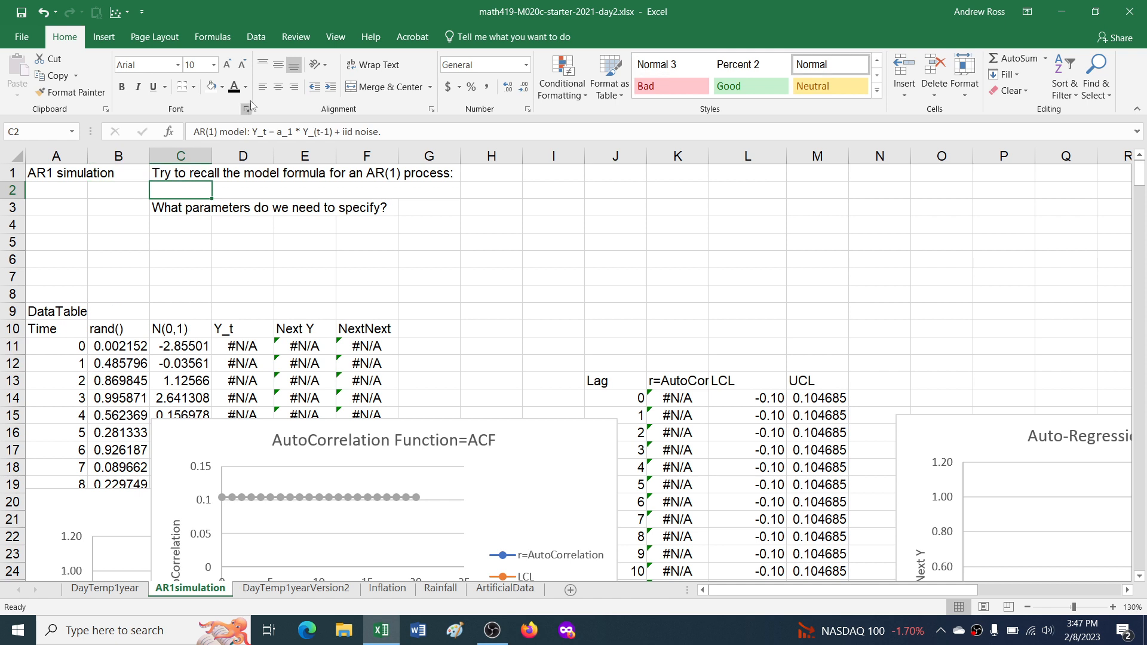
click(237, 91)
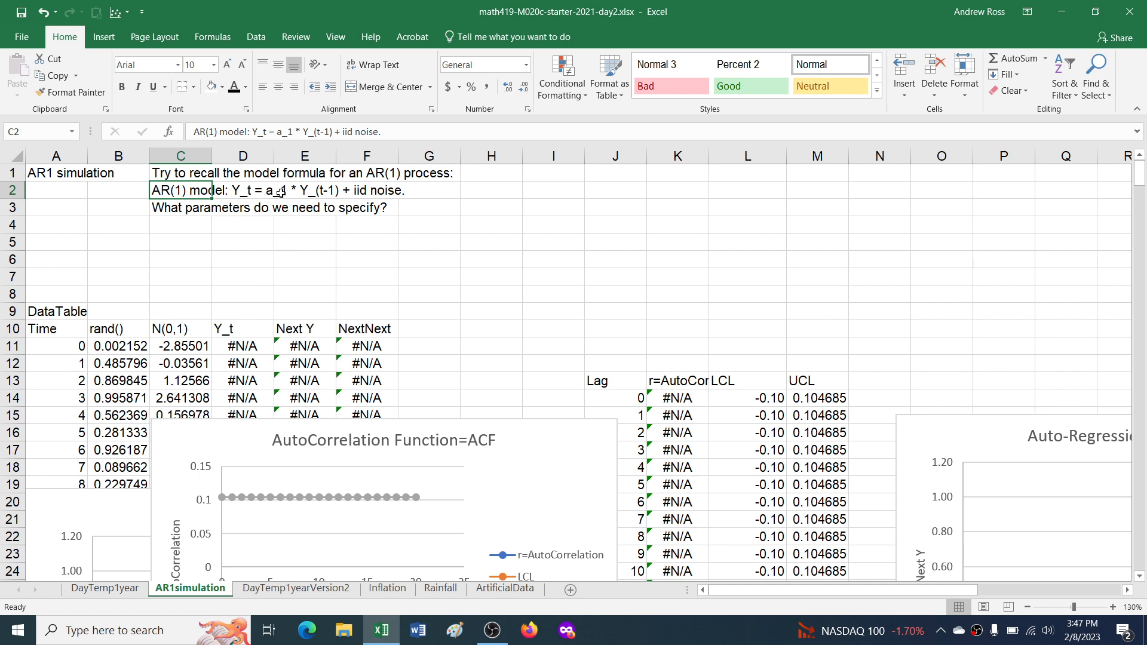
Enter the parameter labels a_1, SD and y_0 in cells C4 to C6
double_click(188, 224)
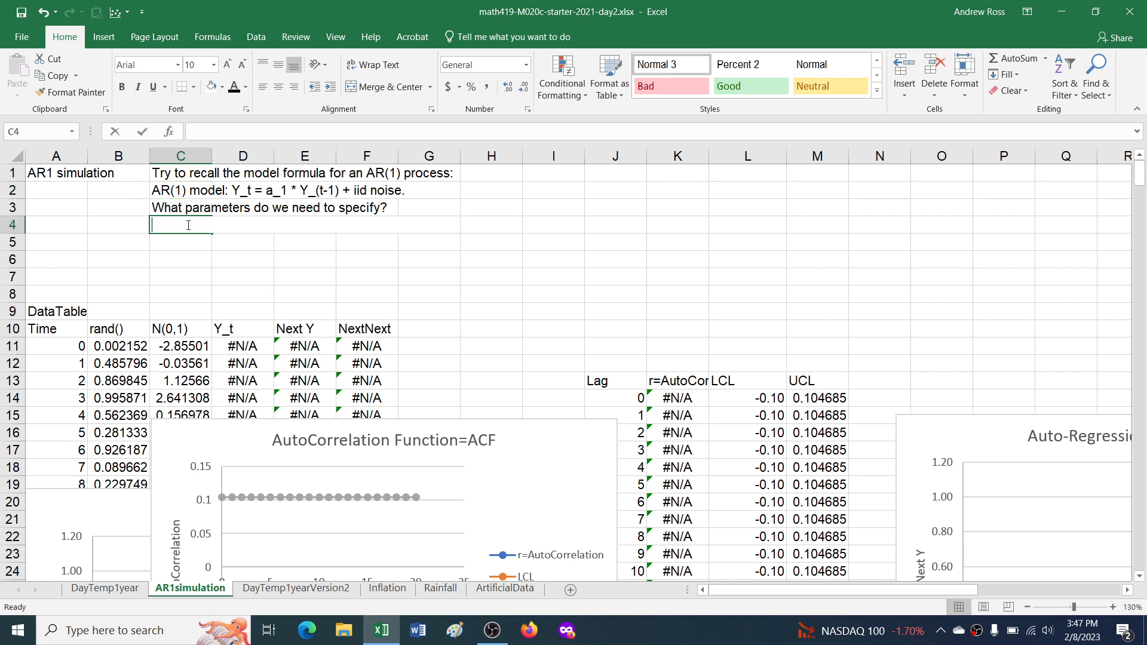
text(a_1)
key(Return)
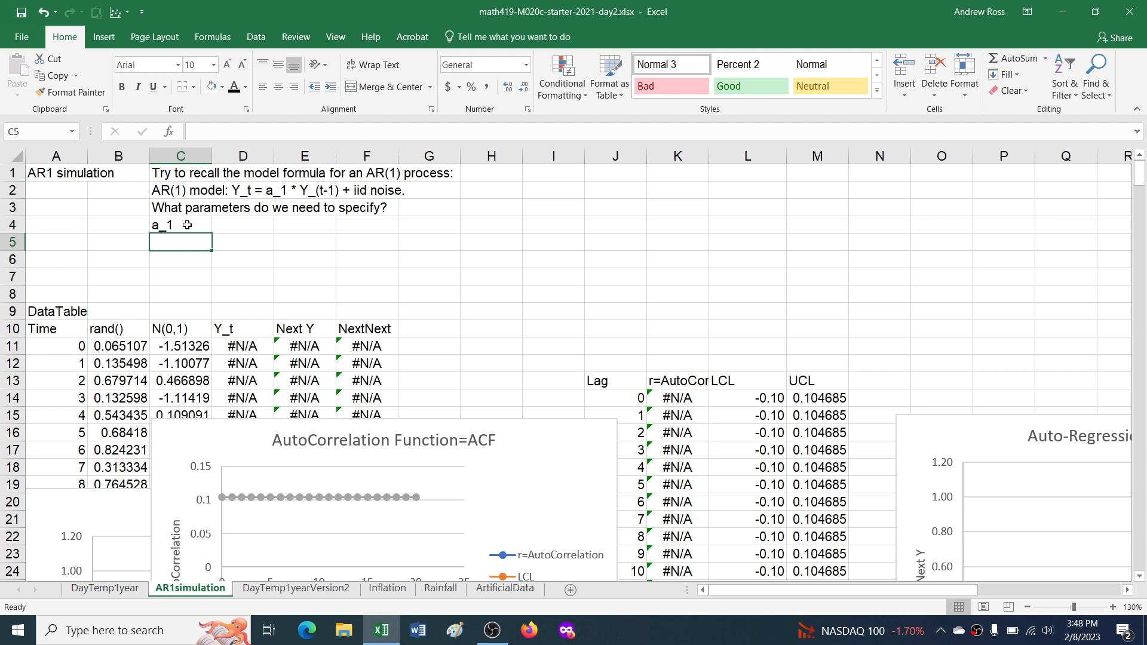
text(SD)
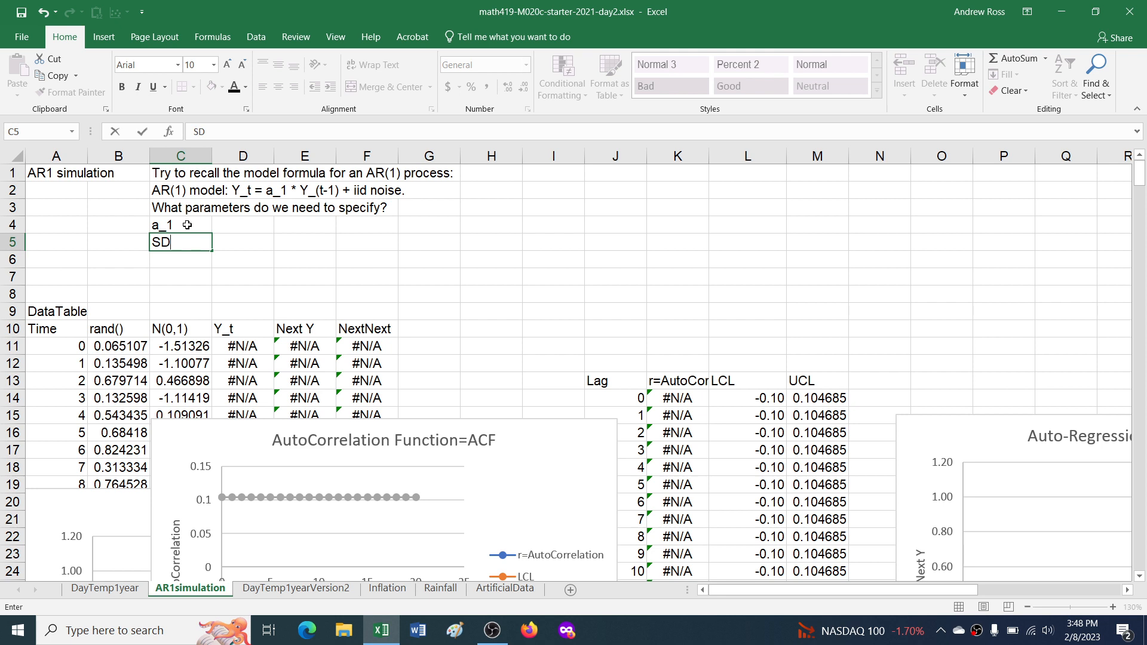
key(Return)
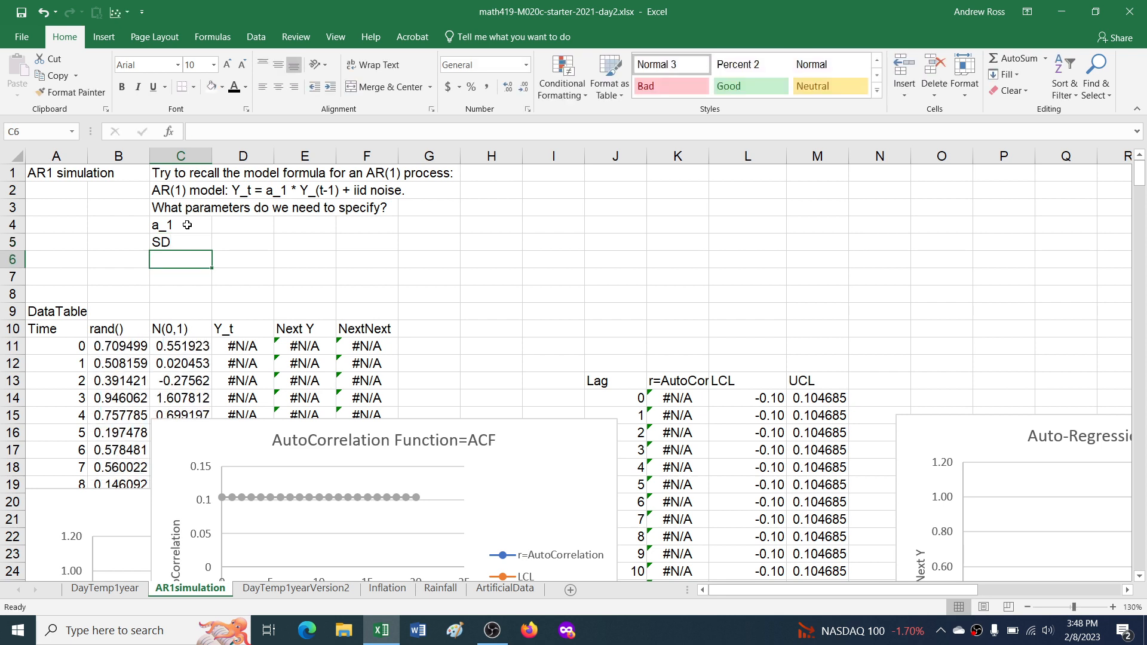
text(y_0)
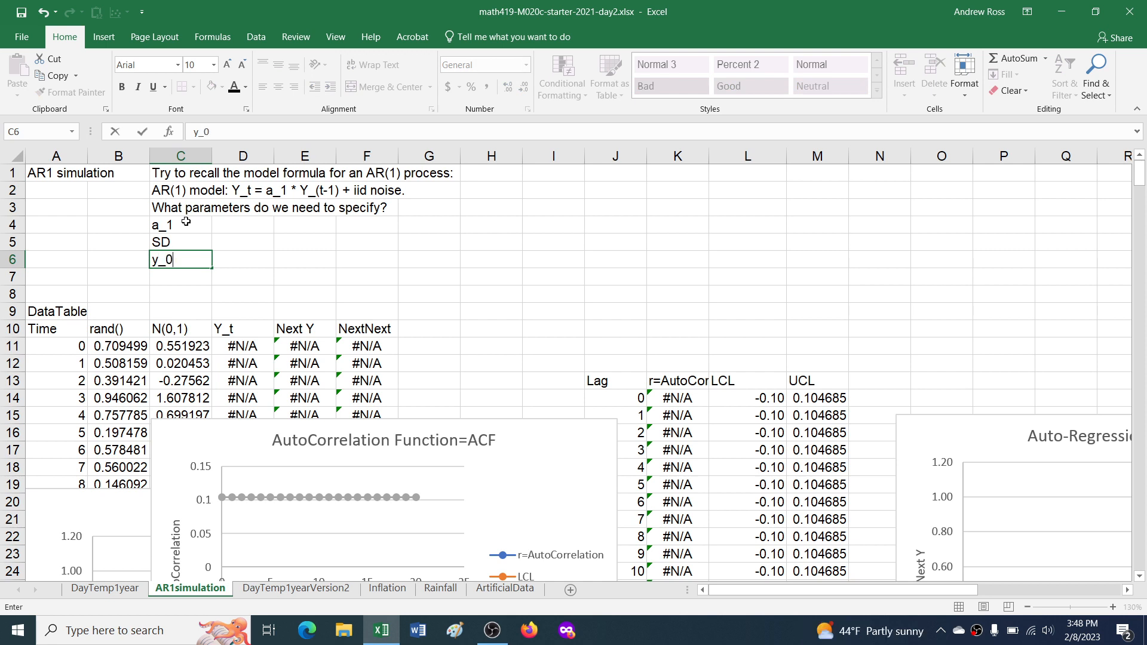
key(Return)
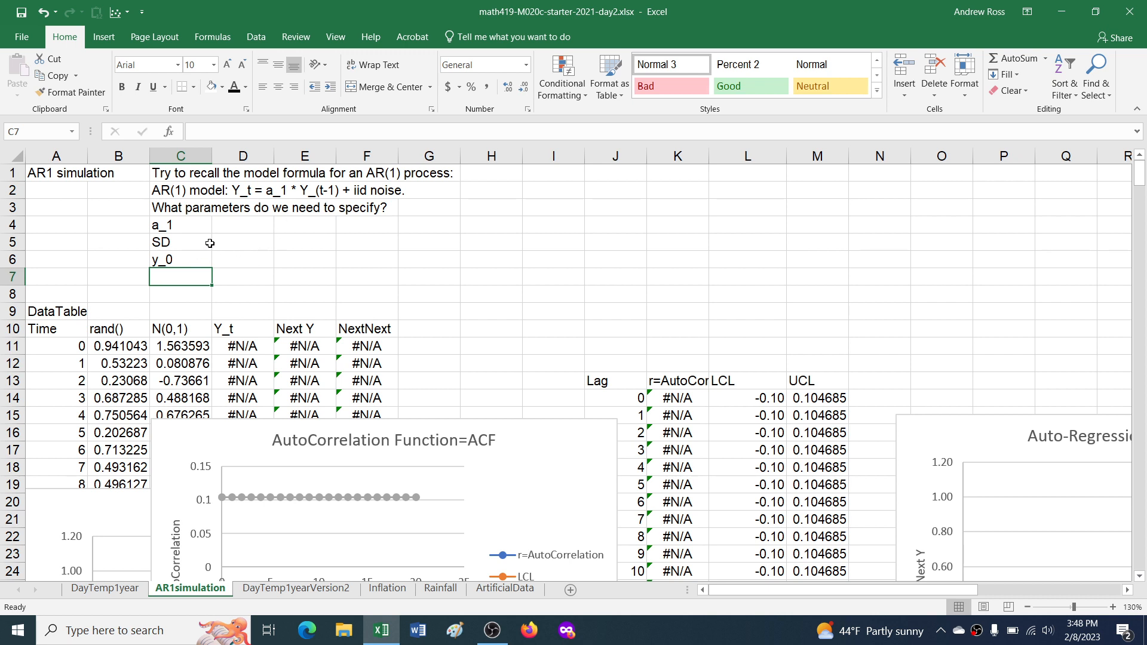
Set the parameter values beside the labels in D4 to D6: a_1 as .65, SD as 7.3 and y_0 as 13
click(228, 225)
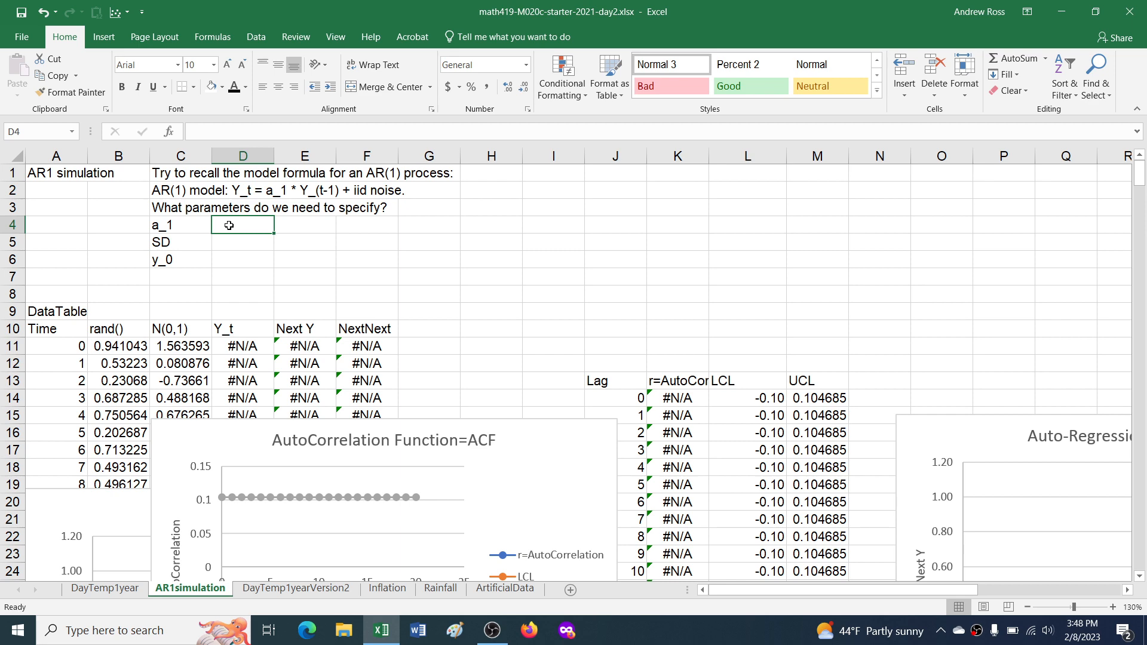
text(.65)
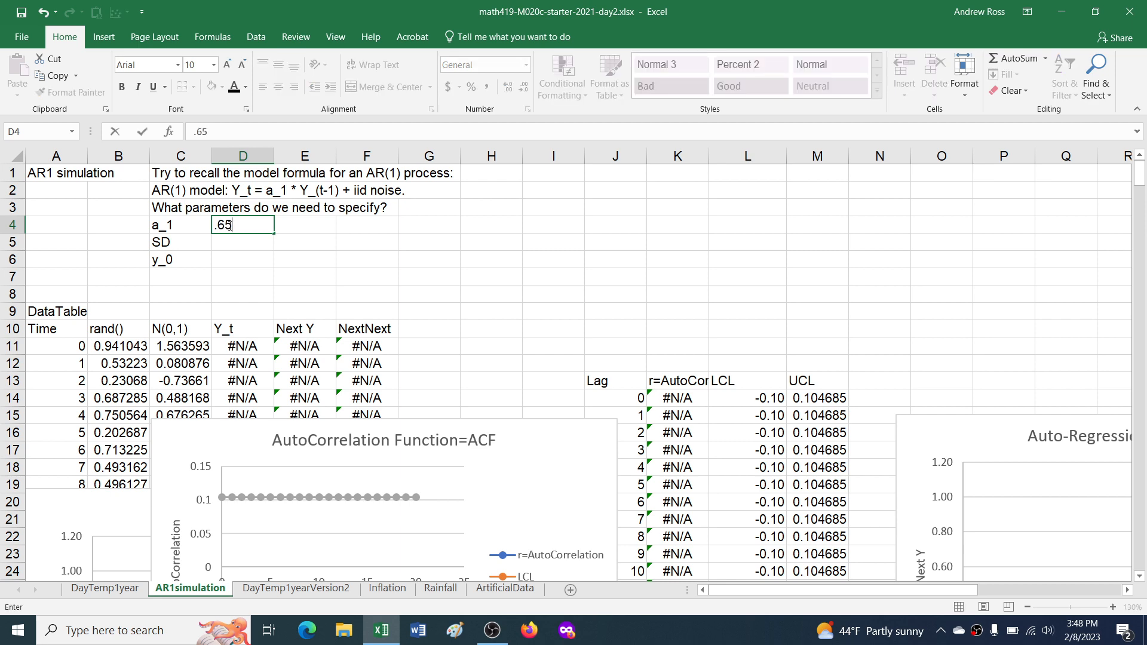
key(Return)
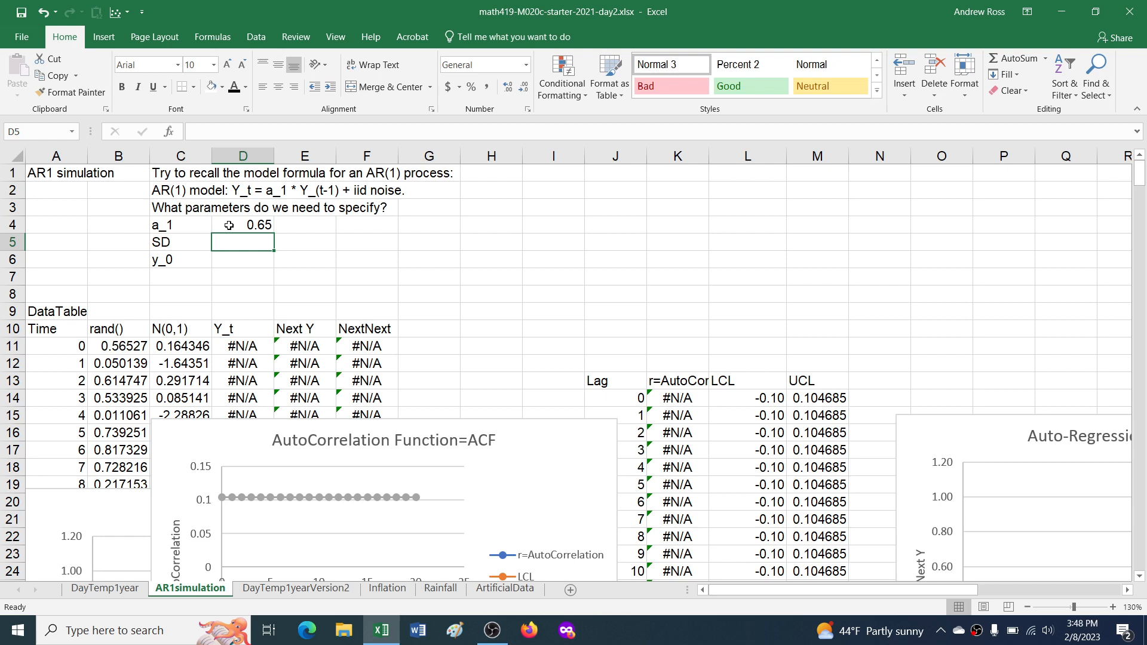
text(7.3)
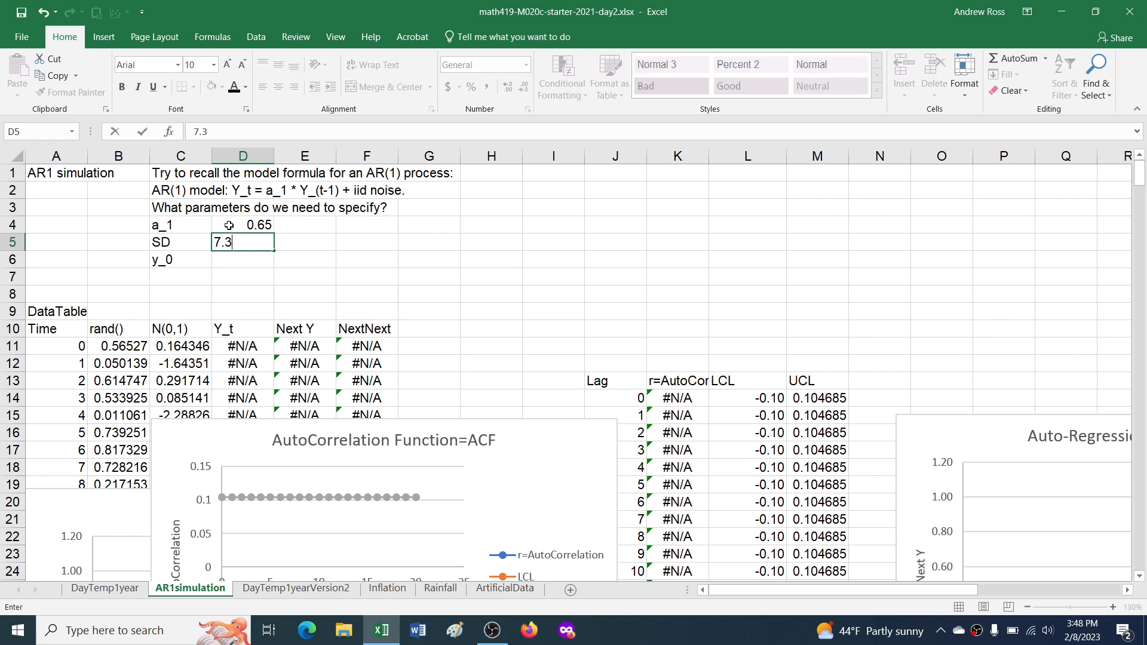
key(Return)
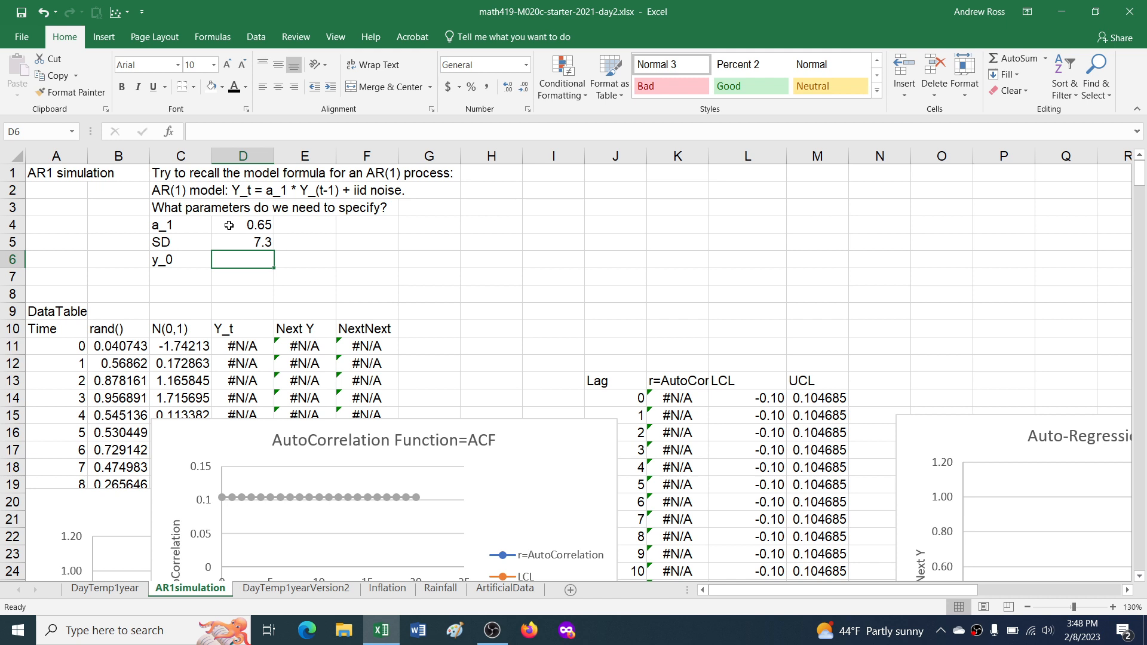
text(13)
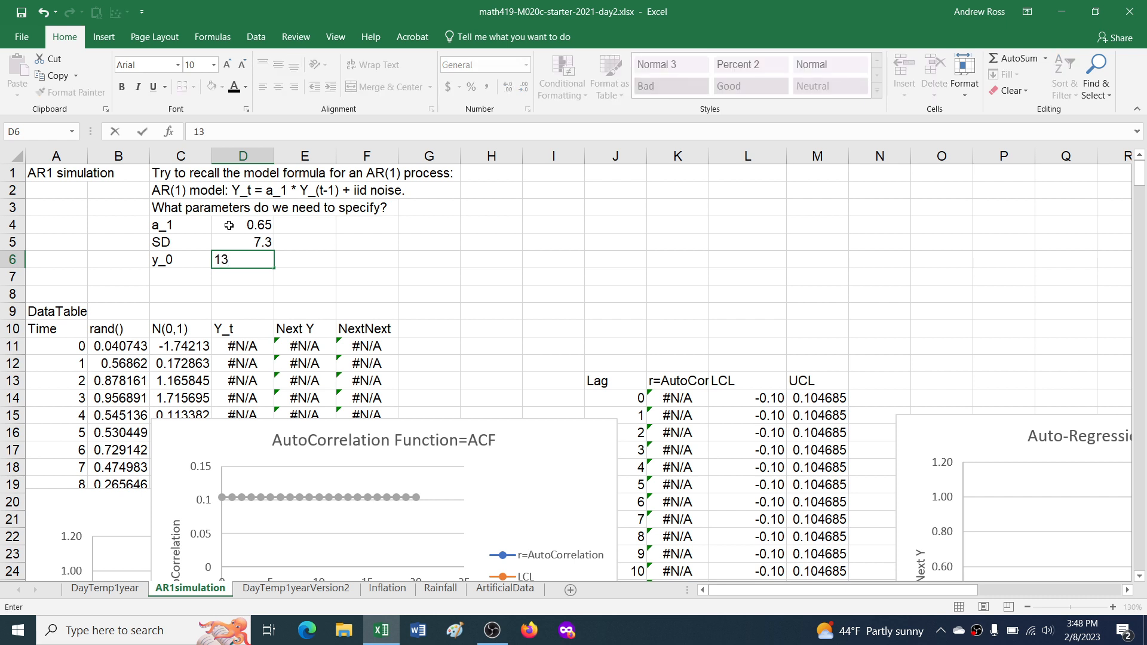
key(Return)
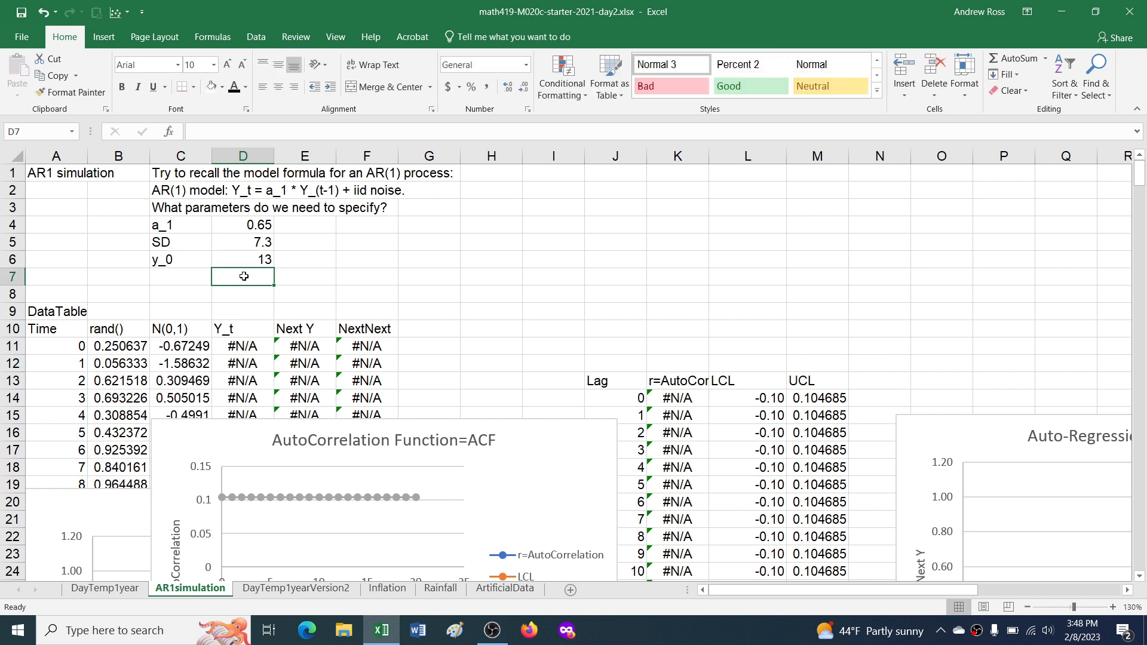
Link the time-0 Y_t value in D11 to the y_0 parameter with the formula =D6
click(239, 343)
click(69, 349)
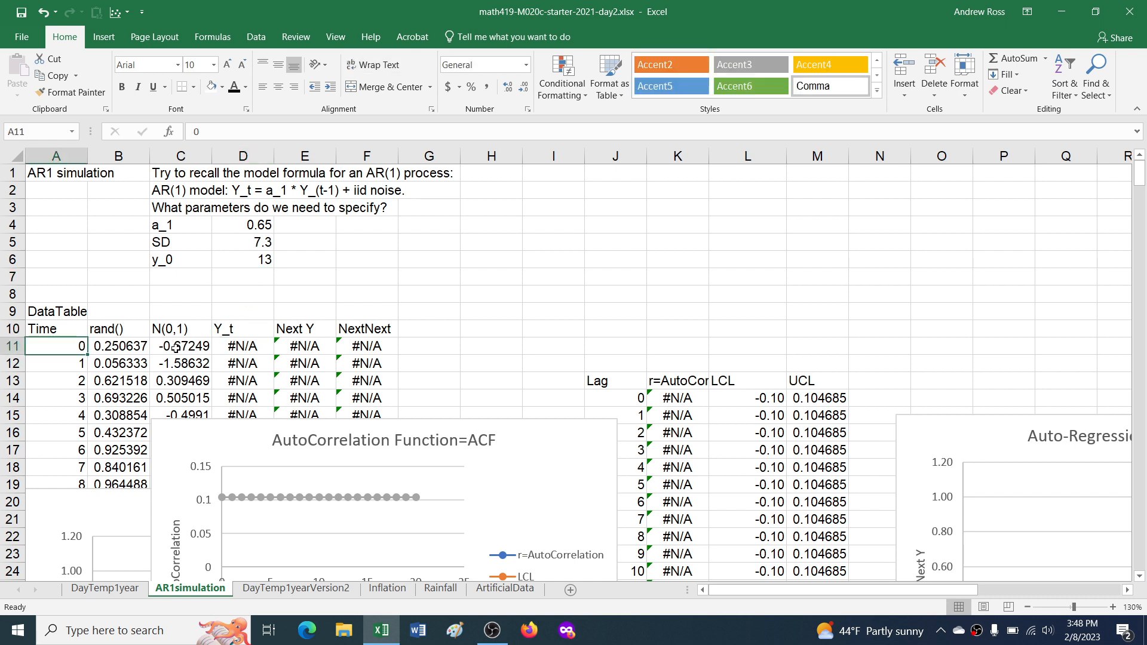
click(221, 348)
text(=)
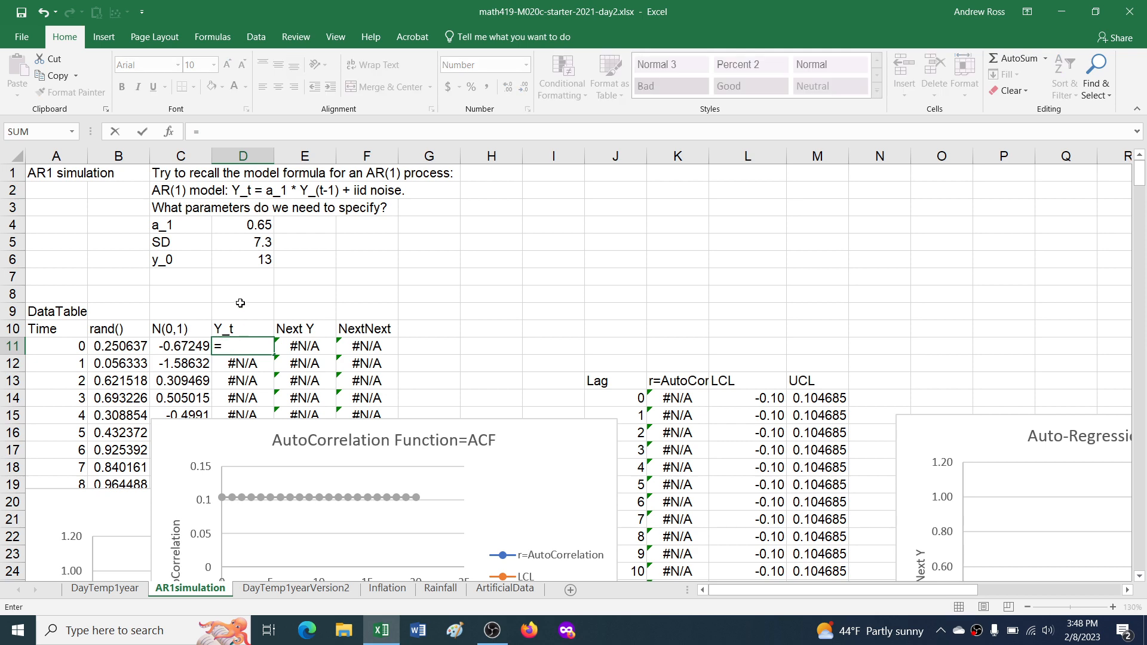
click(231, 258)
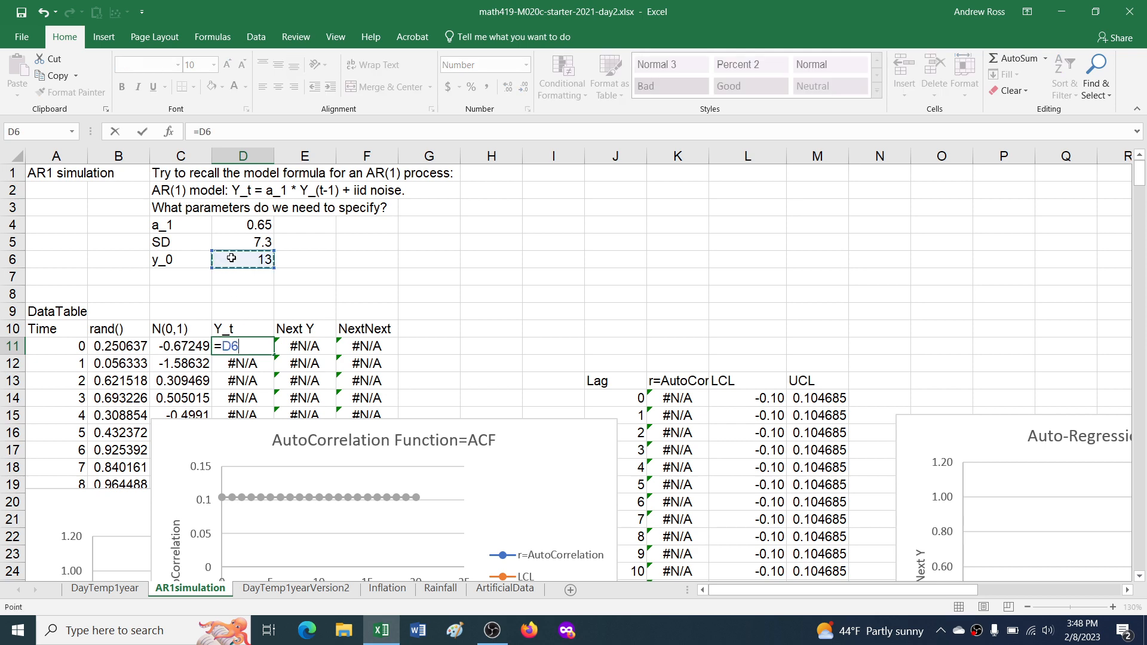
key(Return)
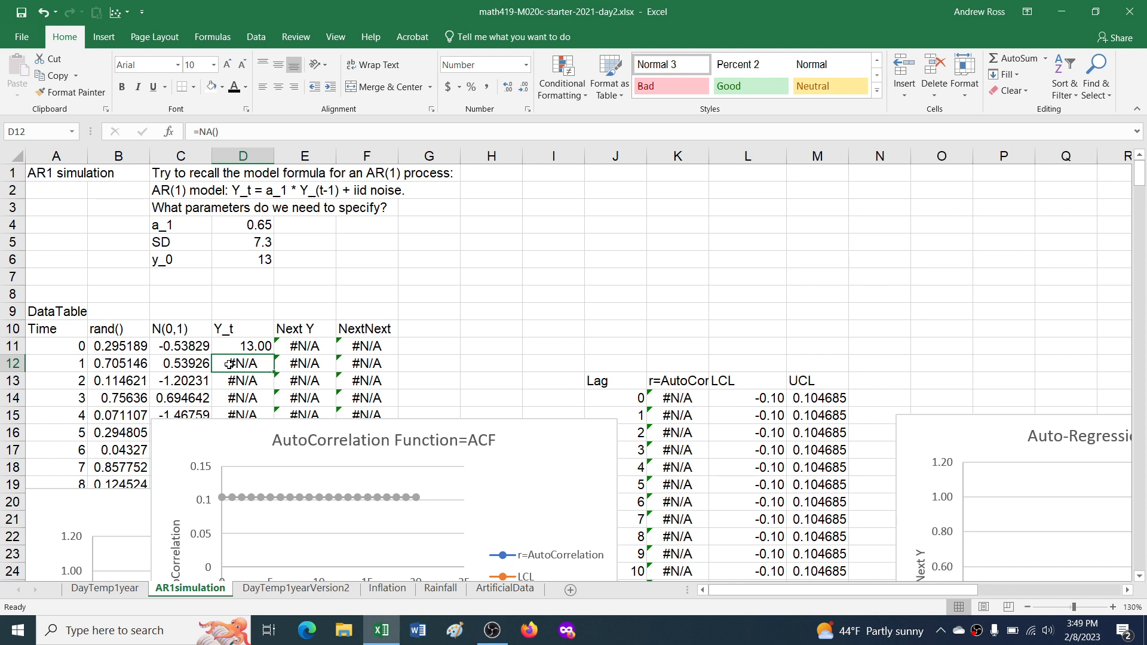
Enter =$D$4*D11+$D$6*C11 in D12 for the time-1 Y_t value and fill it down the Y_t column
text(=)
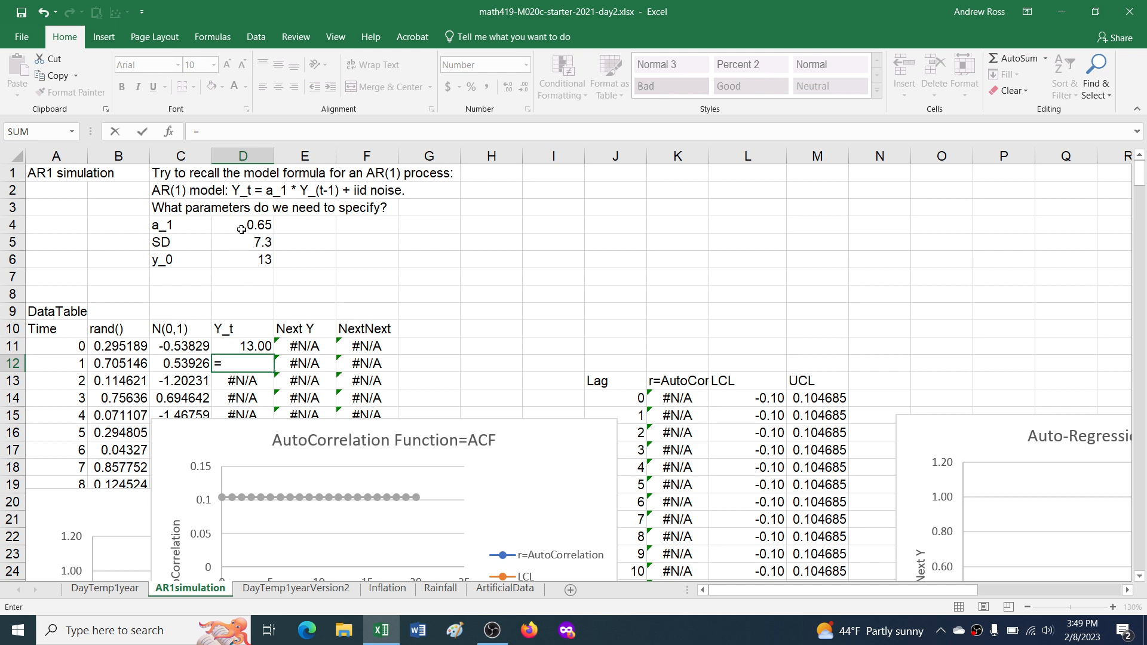
click(242, 229)
key(F4)
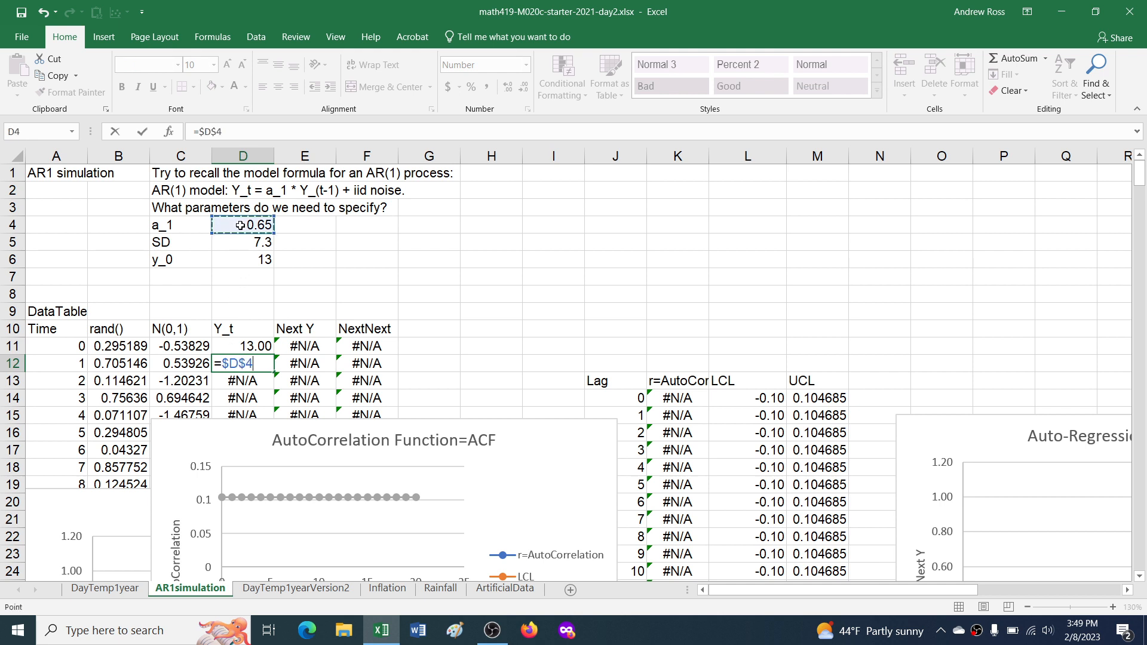
text(*)
click(269, 346)
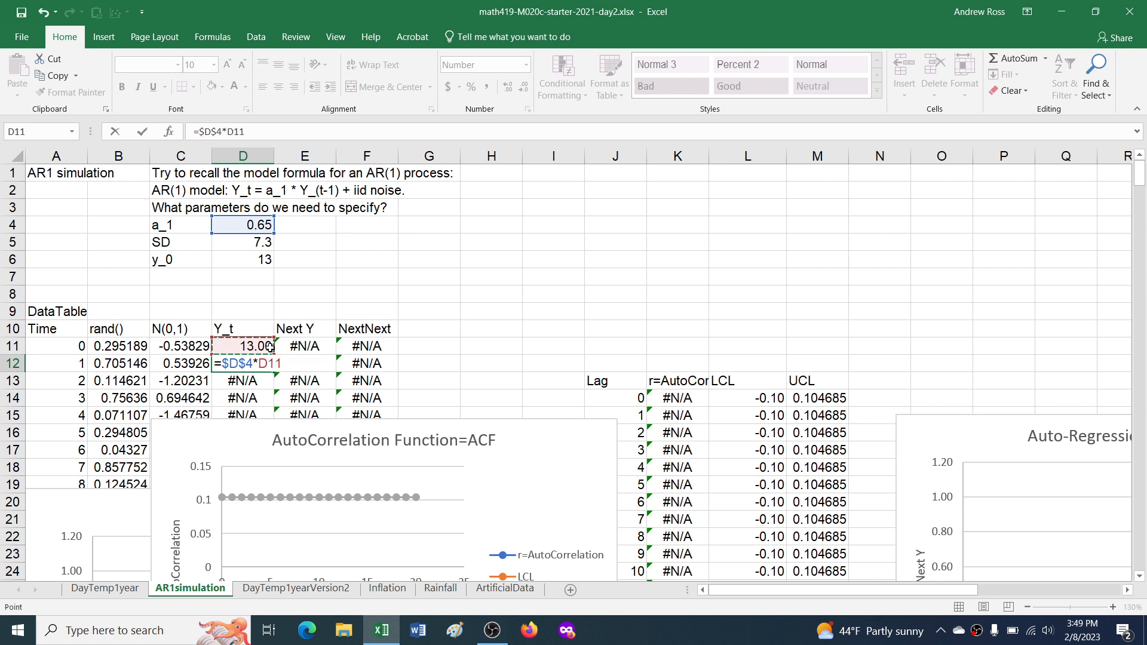
text(+)
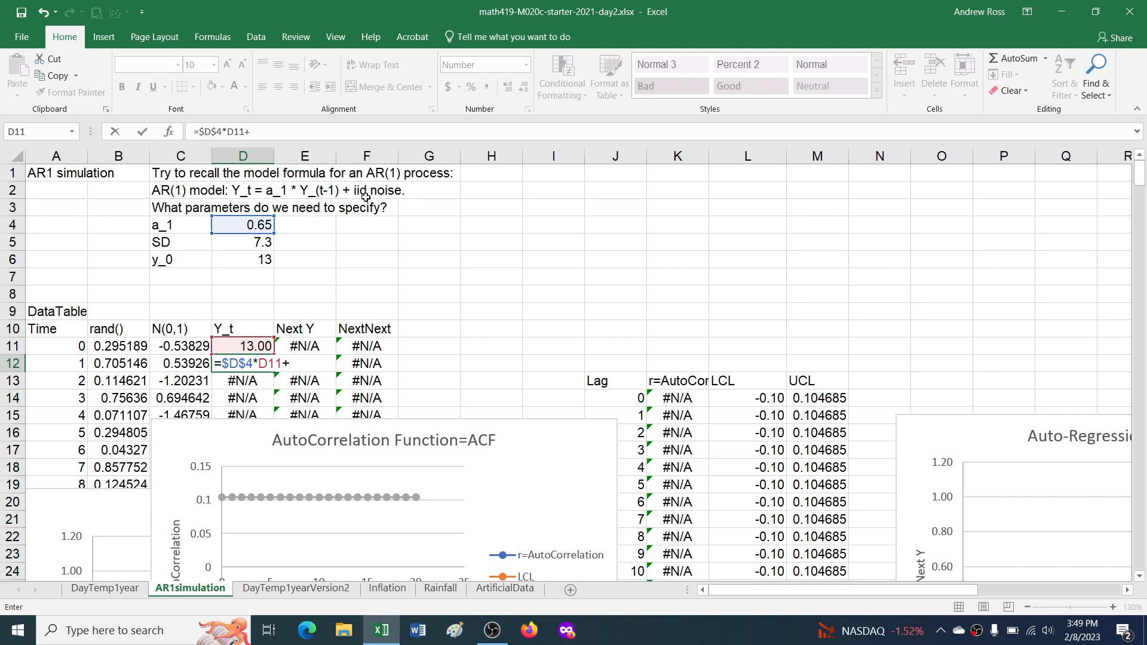
click(262, 259)
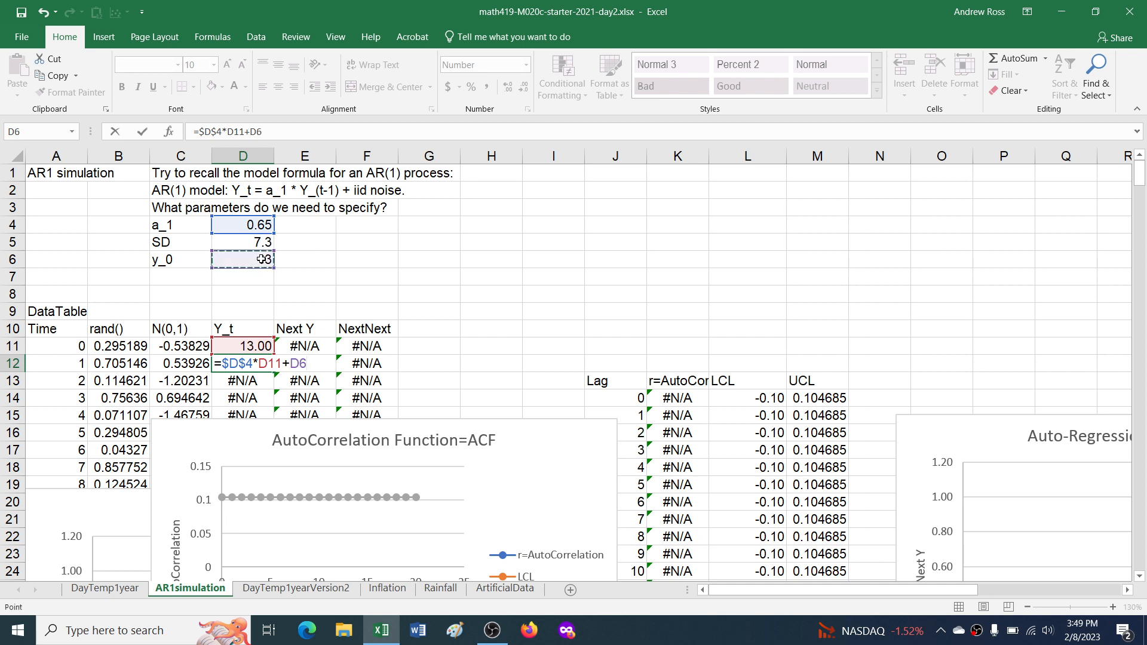
key(F4)
text(*)
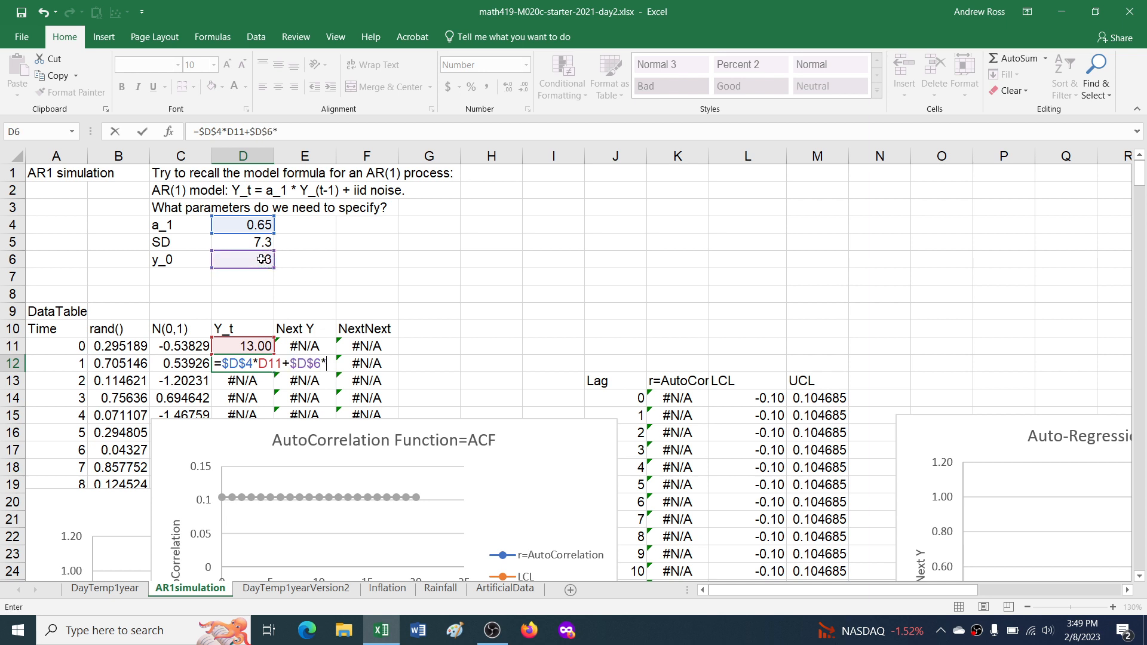
click(195, 343)
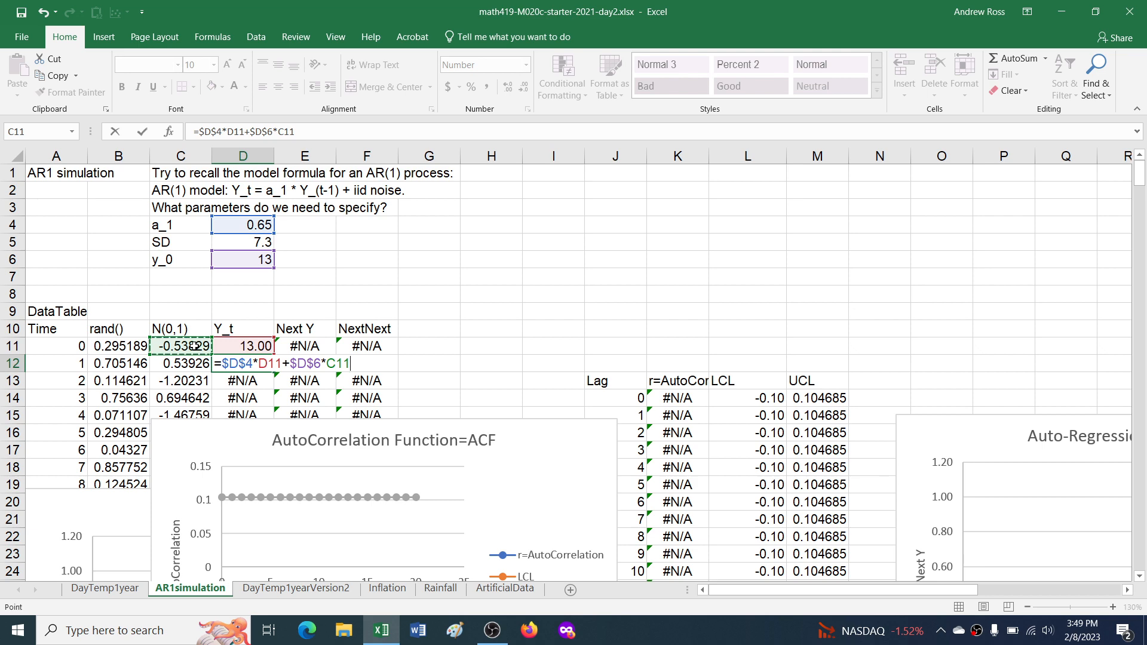
key(Return)
key(Up)
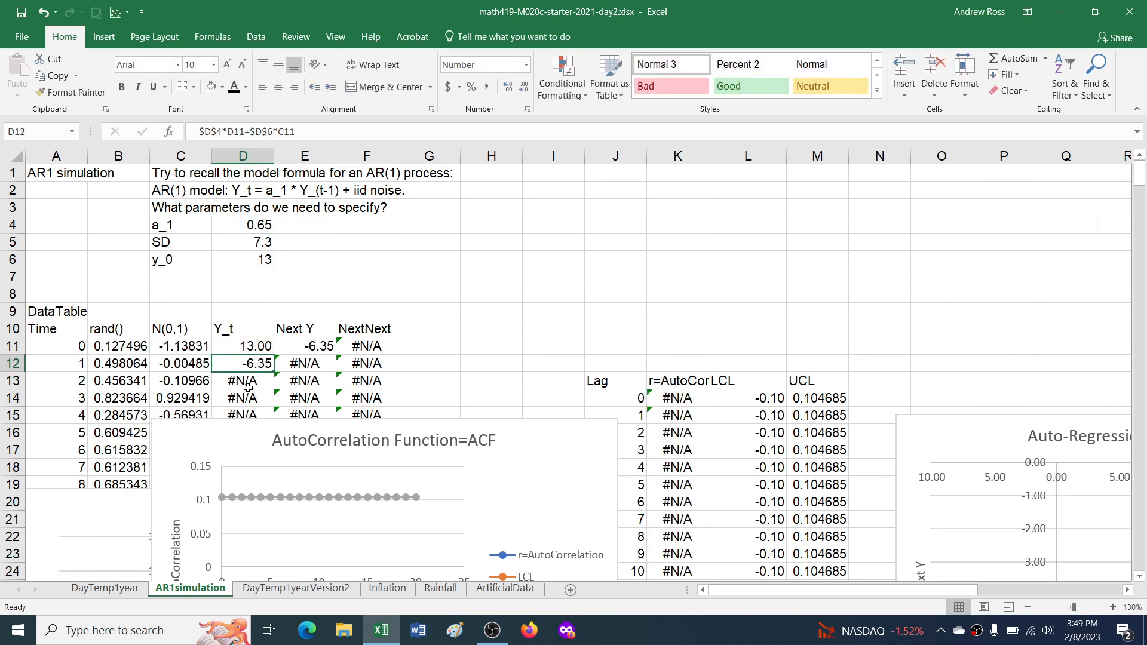
double_click(267, 366)
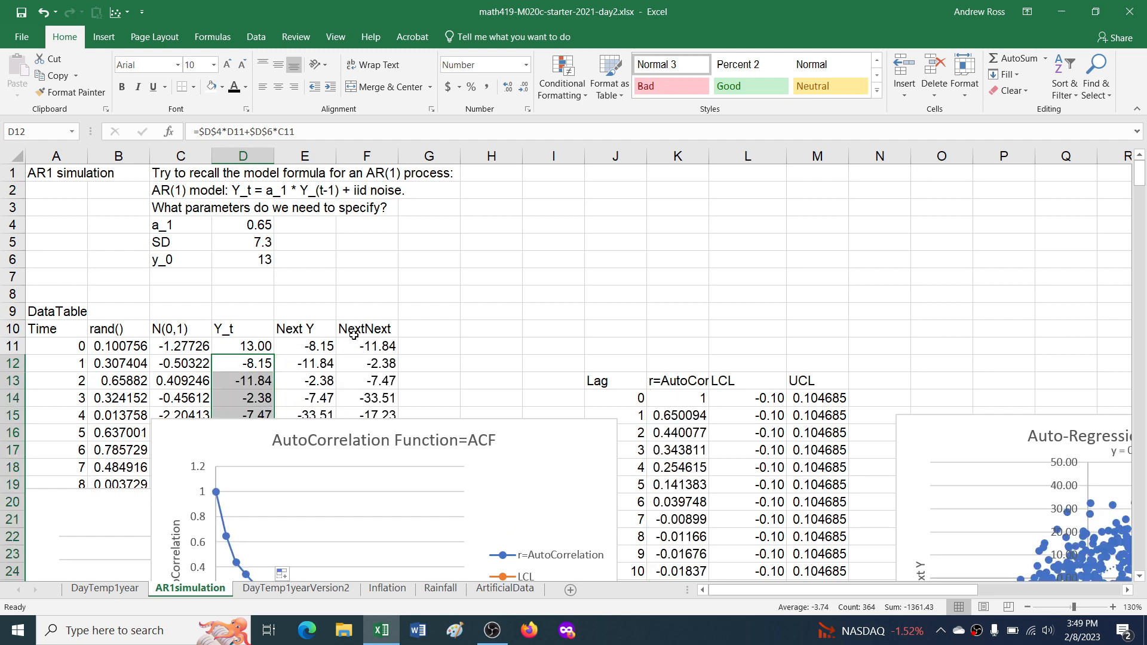
Examine the formulas behind the rand() and N(0,1) columns in cells B11, C11 and C12
double_click(132, 345)
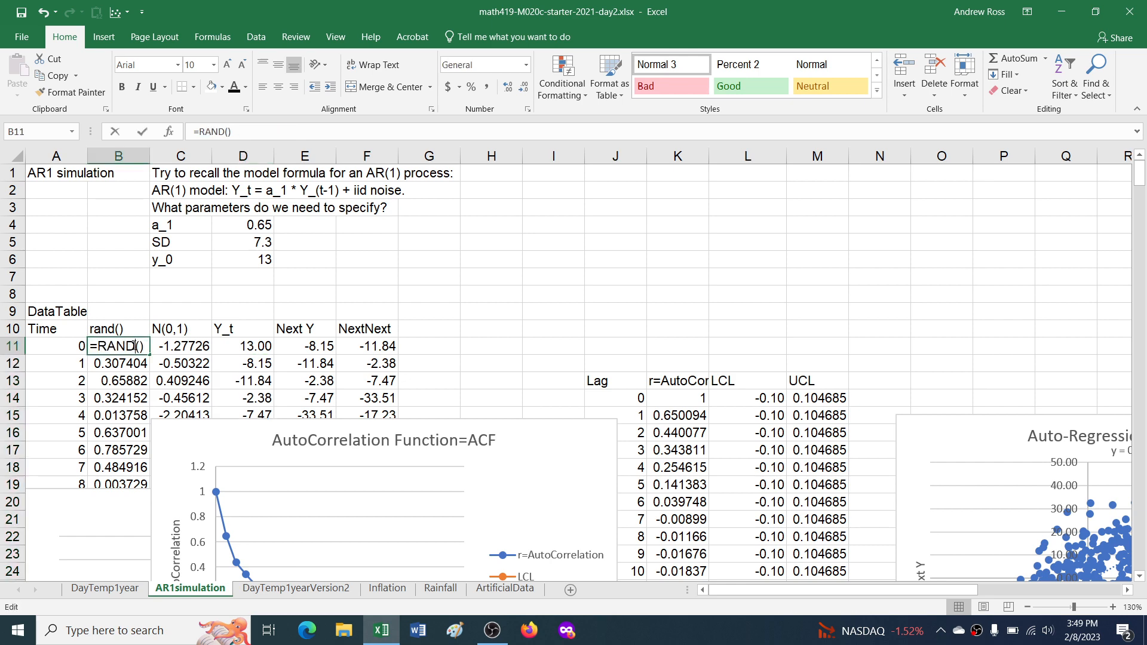
key(Return)
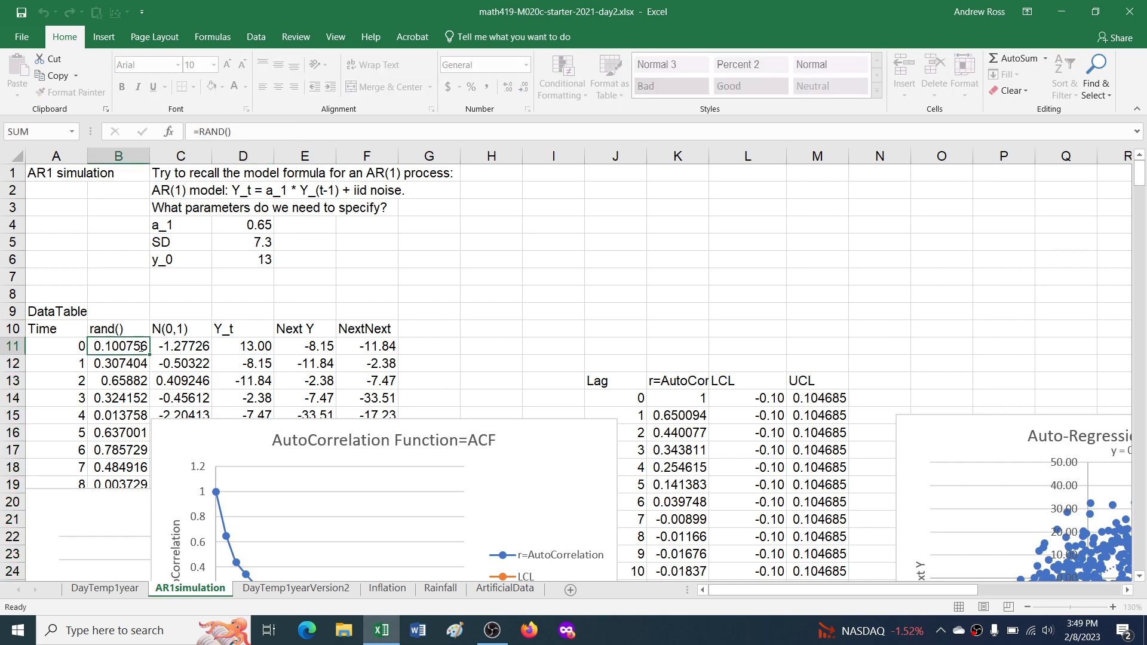
double_click(178, 346)
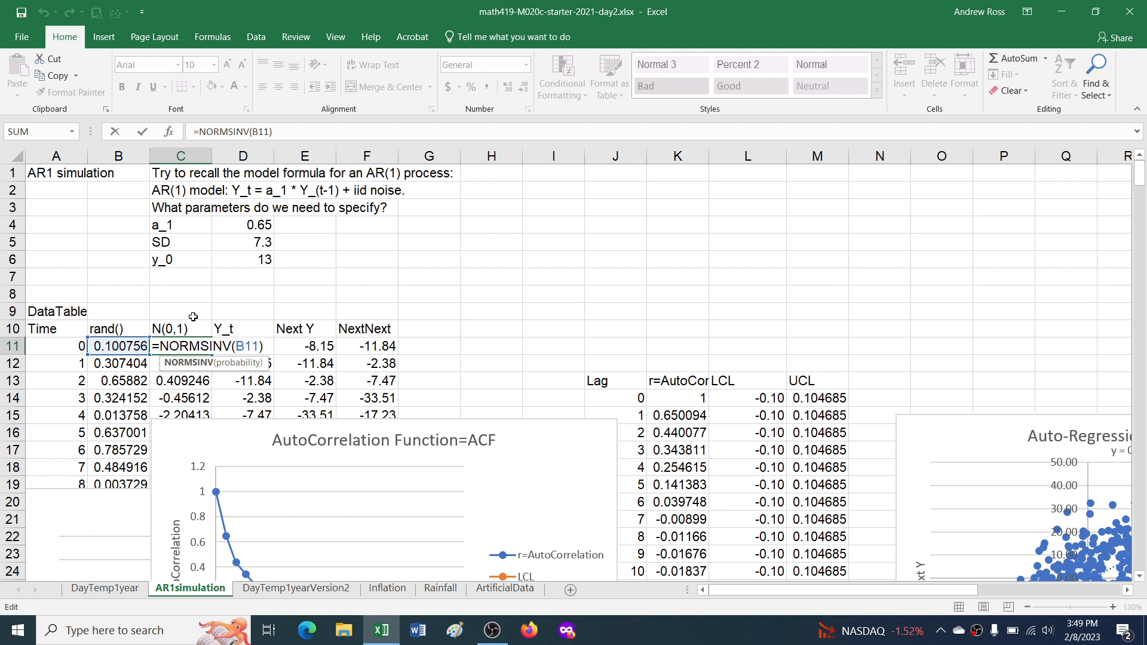
key(ctrl+Return)
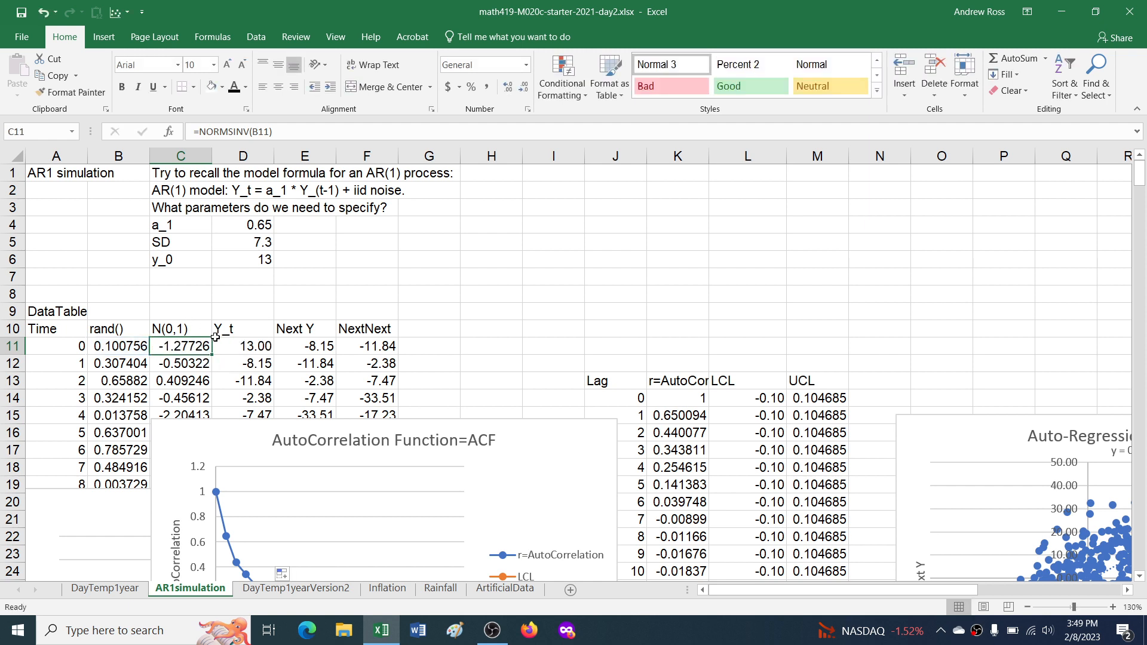
double_click(196, 367)
key(Escape)
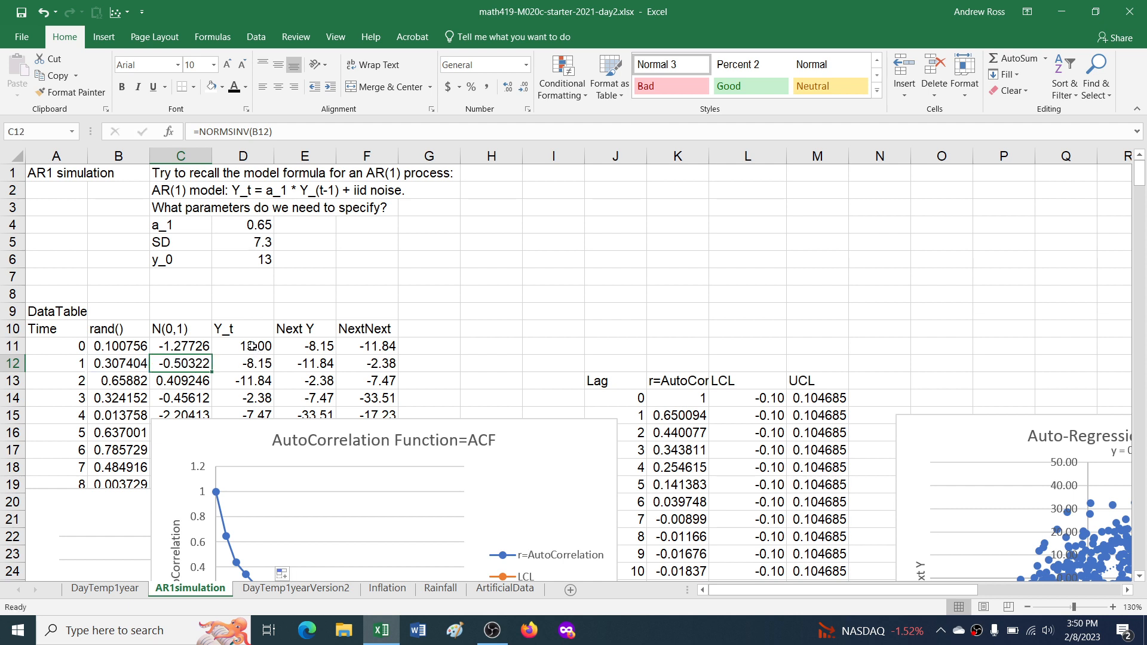
Apply the General number format to the Y_t, Next Y and NextNext values from row 11 down to row 375
click(265, 347)
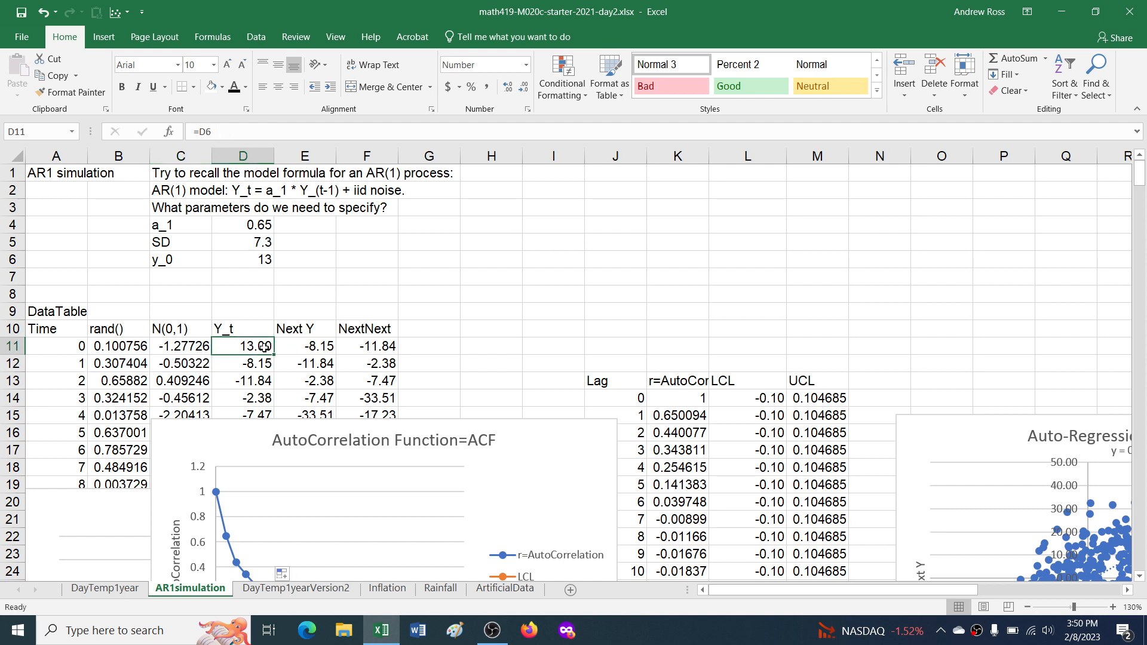
key(shift+Right)
key(shift+Right)
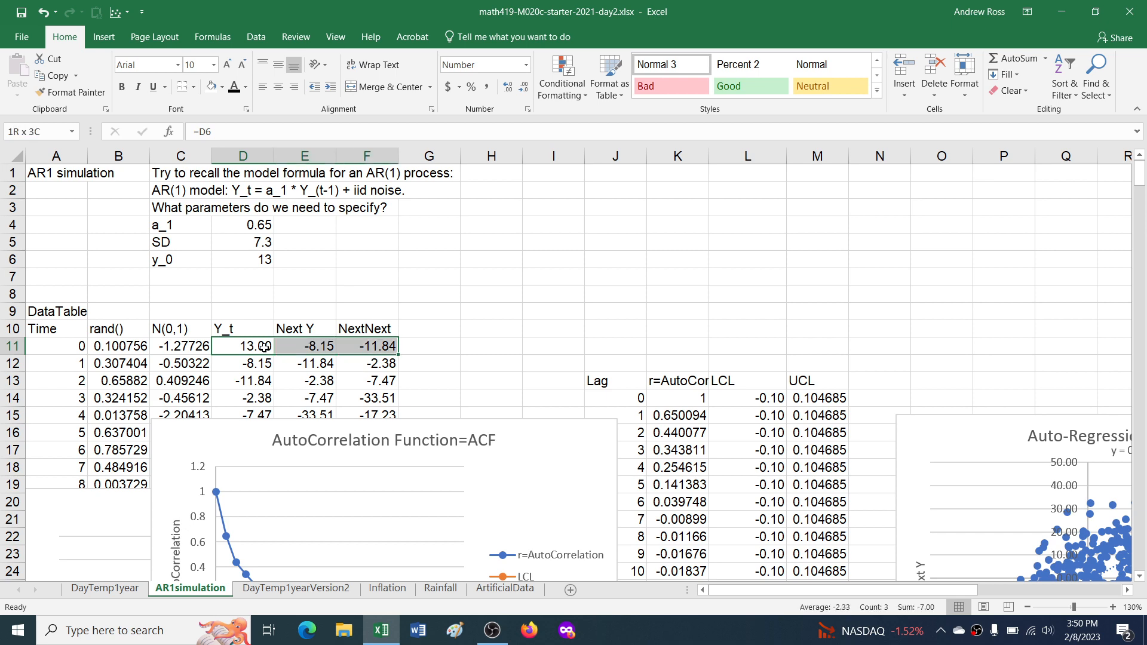
key(ctrl+shift+Down)
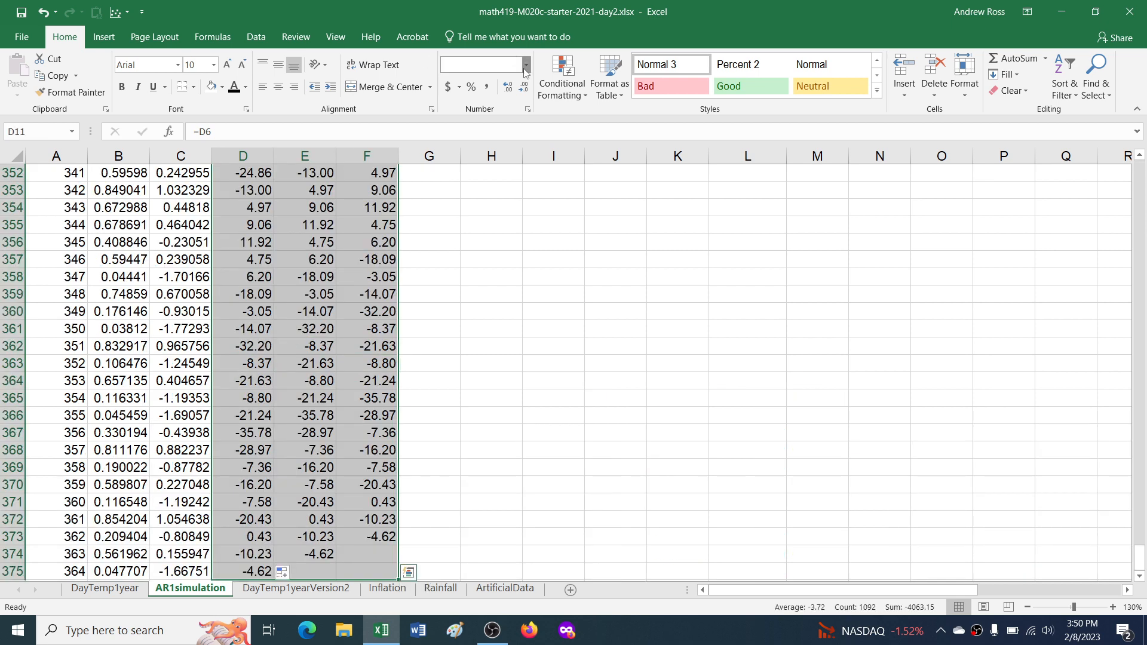
click(525, 69)
click(491, 94)
scroll(243, 403, up, 20)
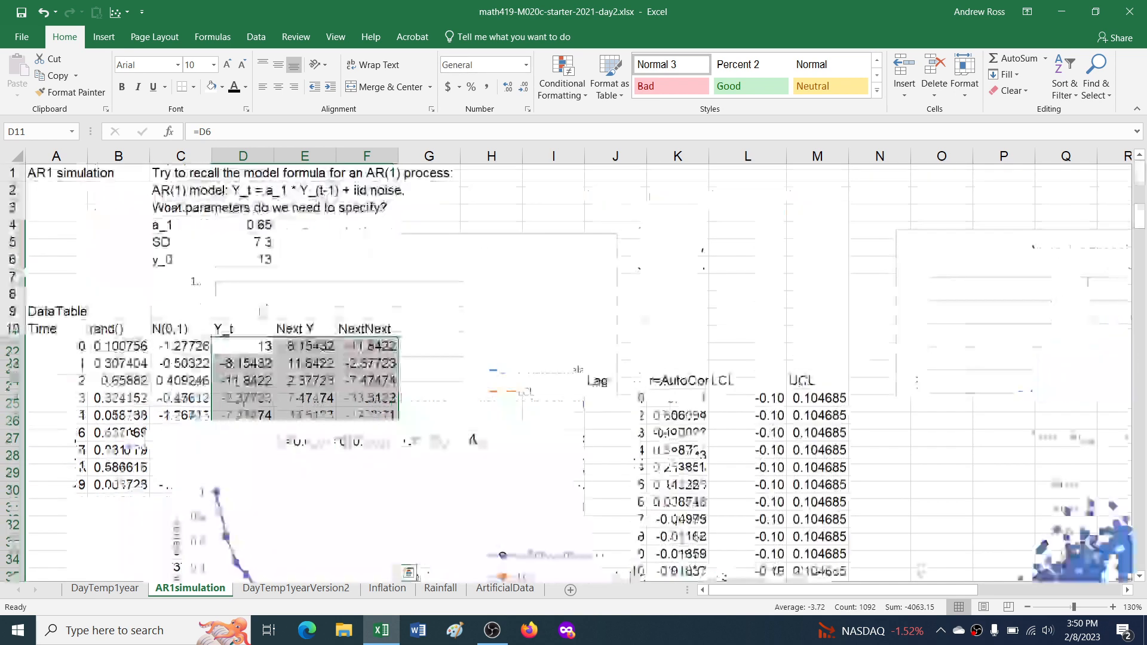
Examine the formulas and blank cells in the last rows of the Y_t, Next Y and NextNext columns
click(258, 345)
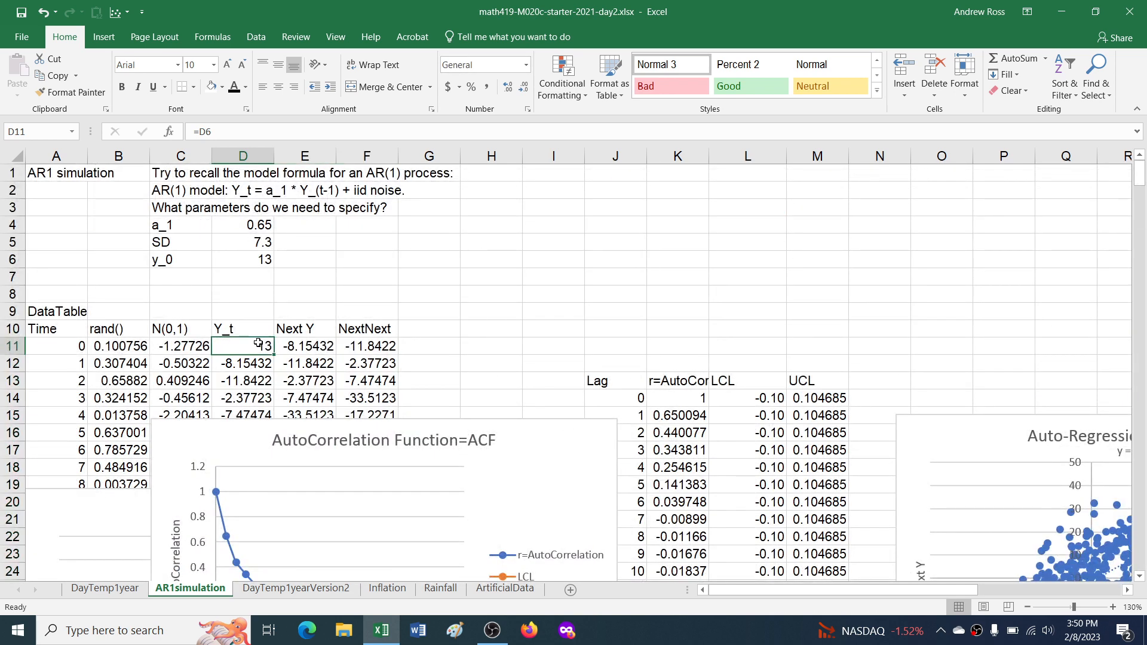
key(ctrl+Down)
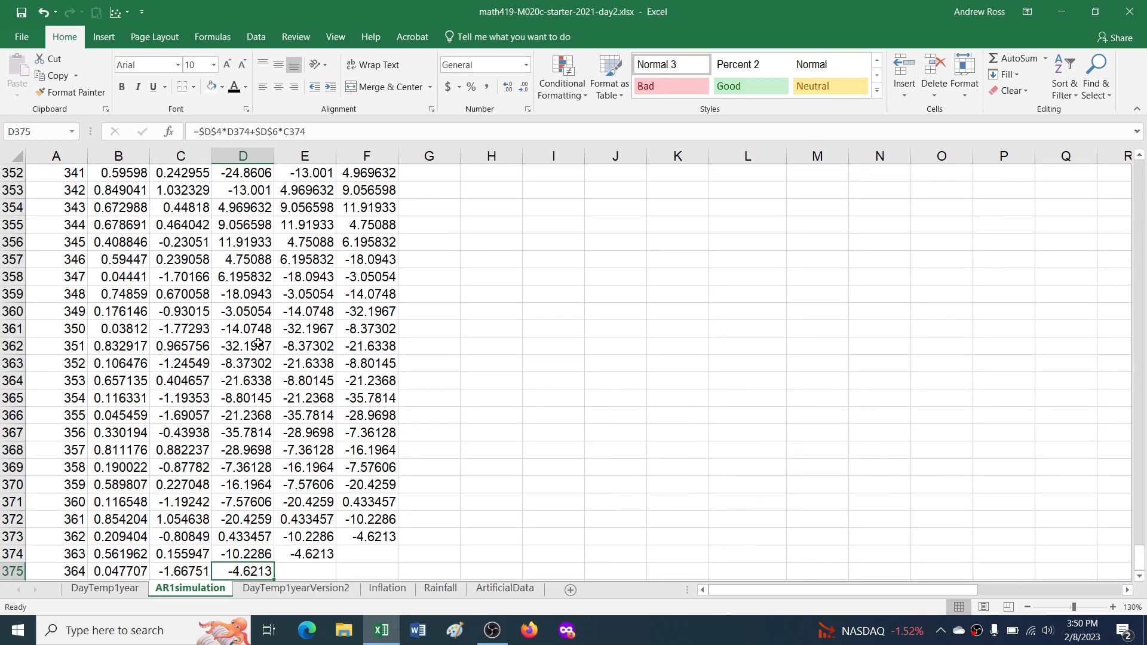
click(312, 552)
click(366, 537)
click(314, 573)
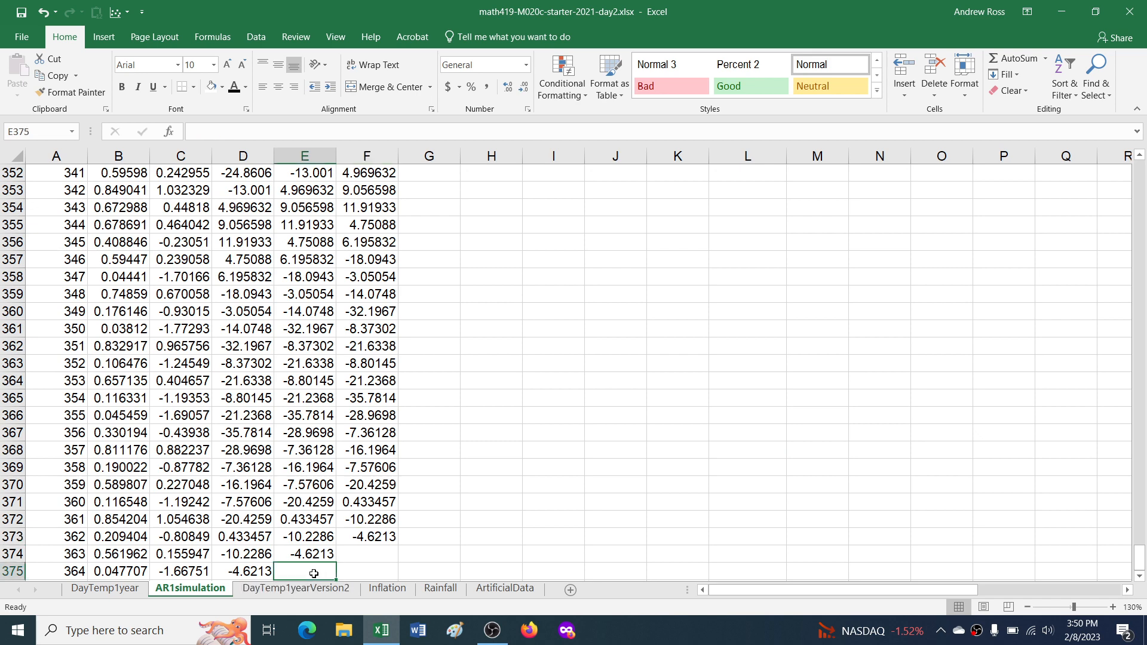
click(350, 571)
click(350, 555)
click(314, 568)
key(ctrl+Up)
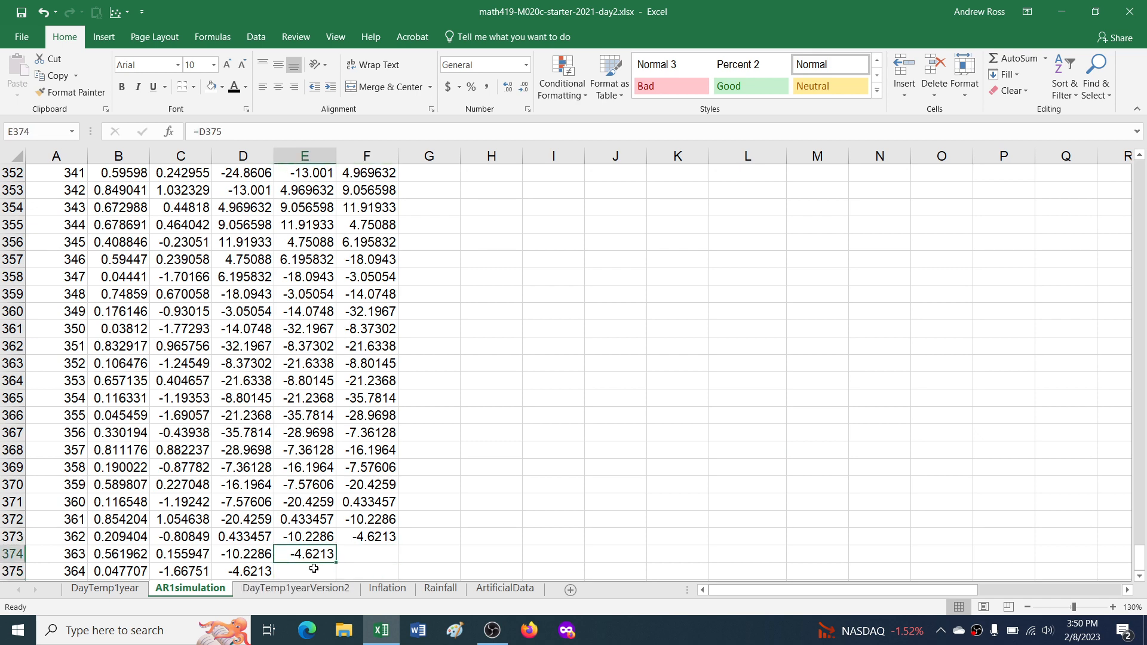
key(ctrl+Up)
key(ctrl+Up)
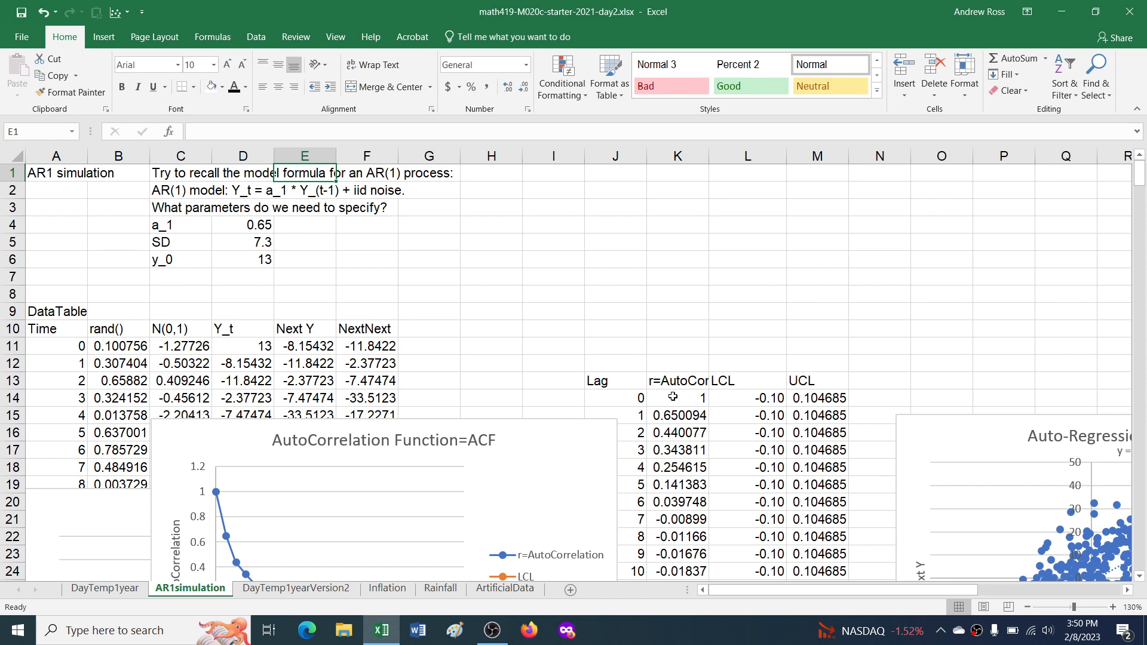
Inspect the lag-1 autocorrelation formula in K15 and recalculate the random simulation repeatedly to compare that correlation with the a_1 parameter
click(674, 412)
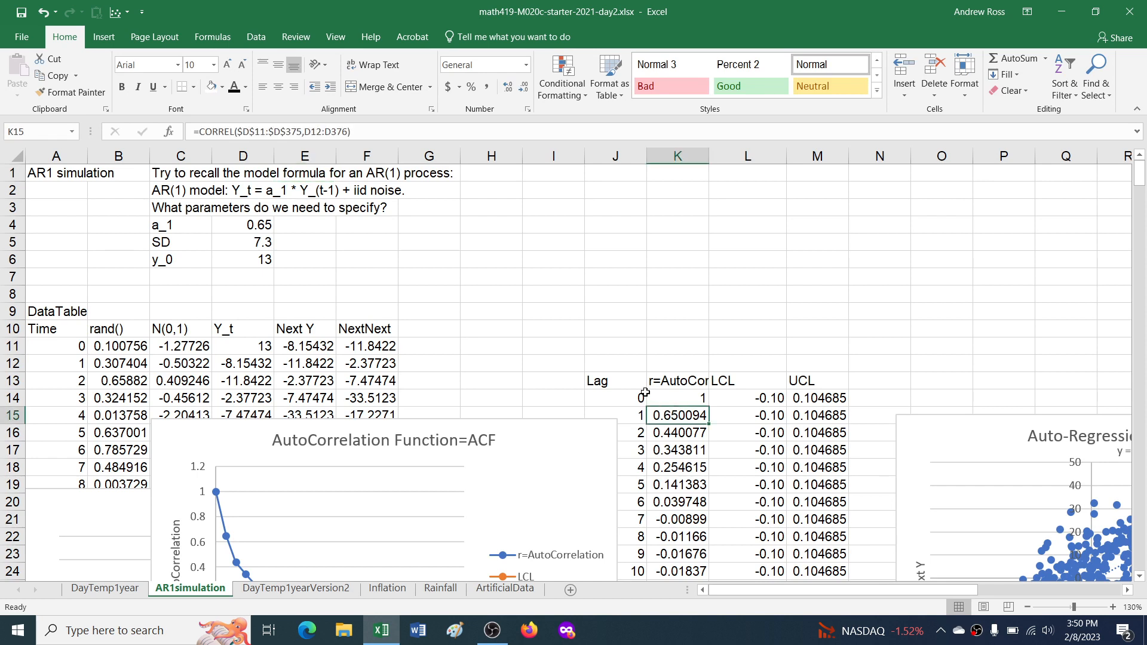
click(255, 227)
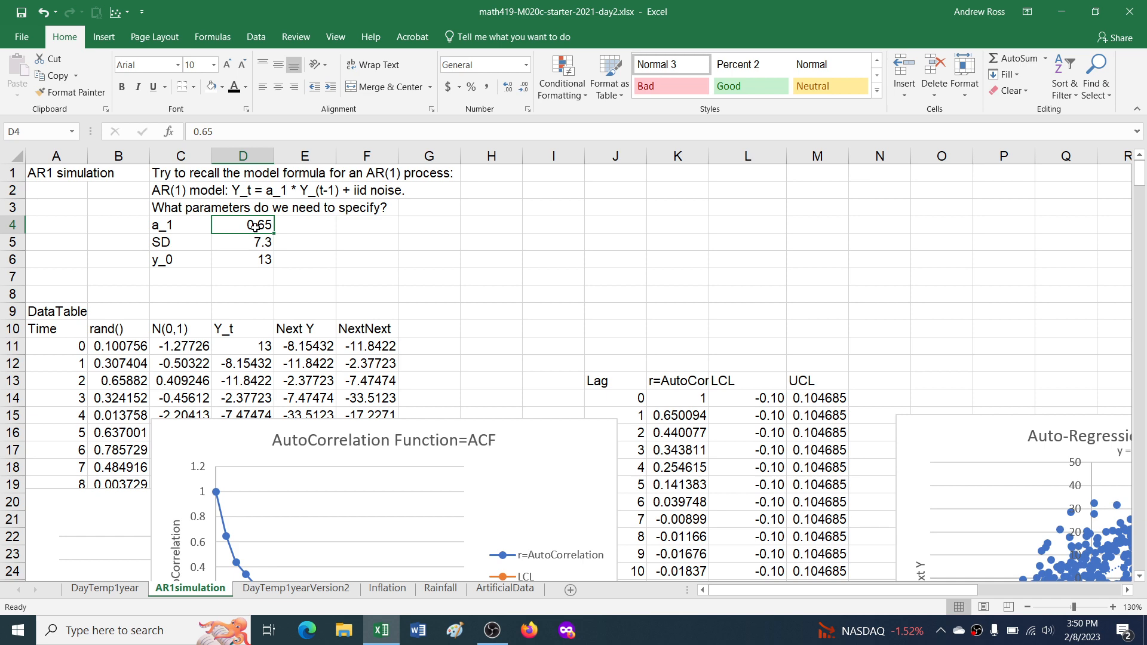
key(F9)
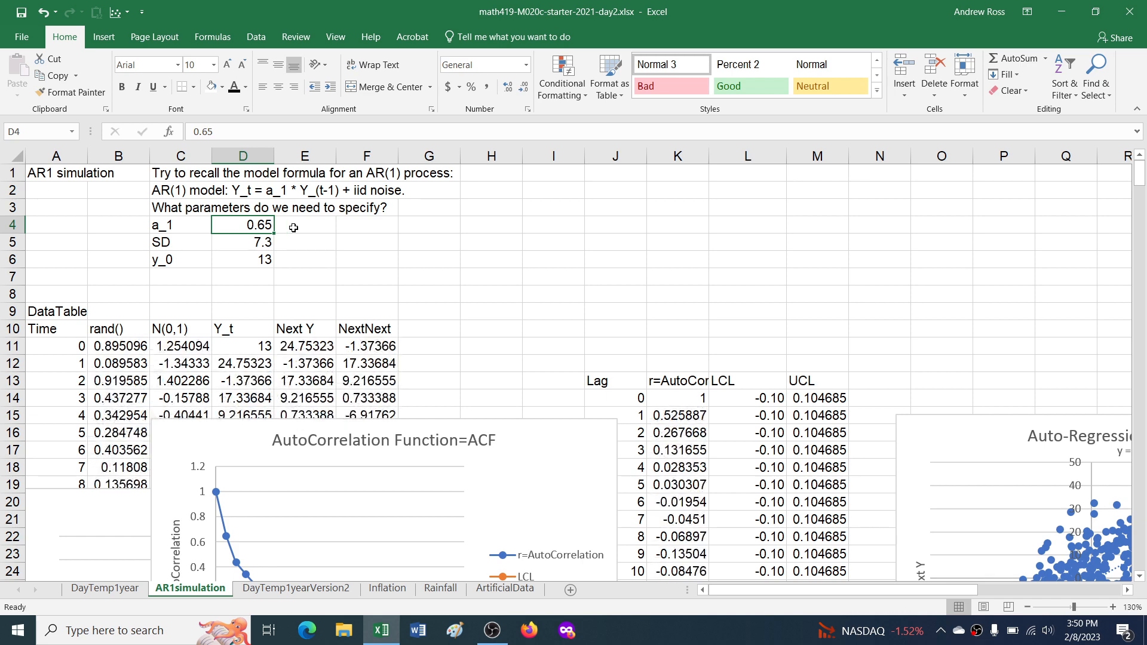
key(F9)
key(F9)
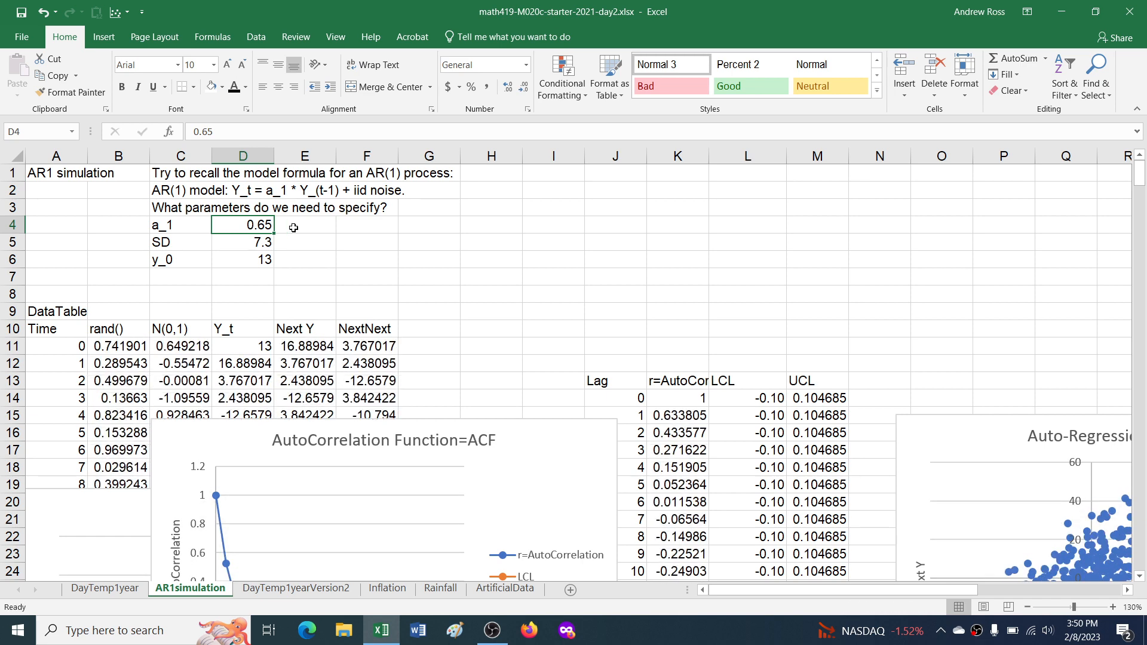
key(F9)
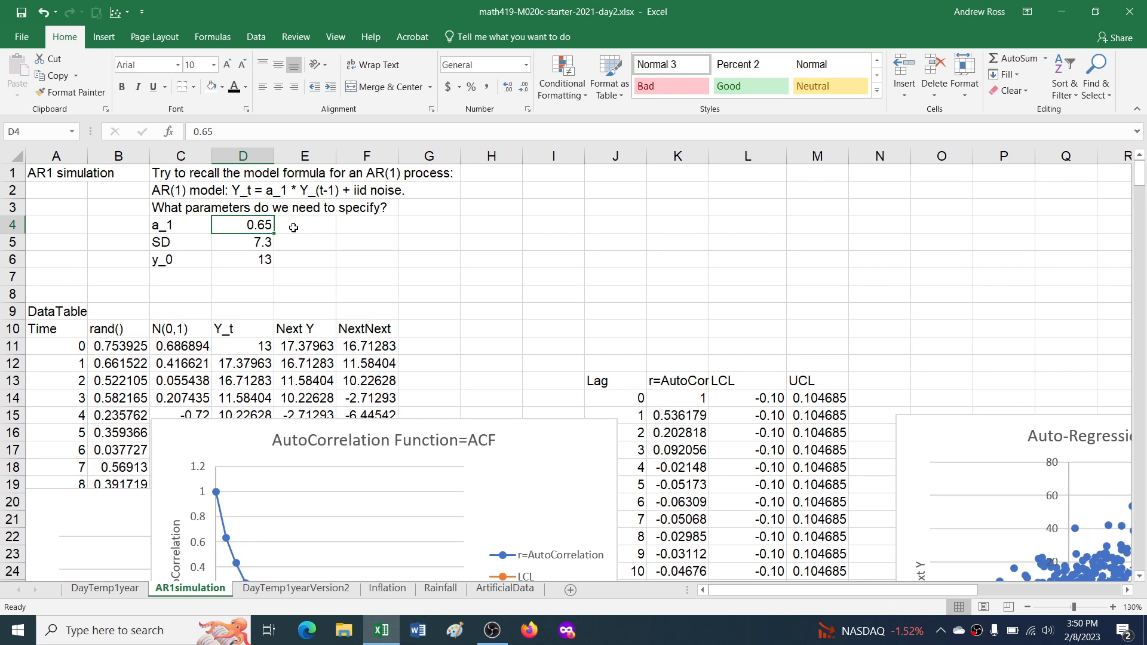
key(F9)
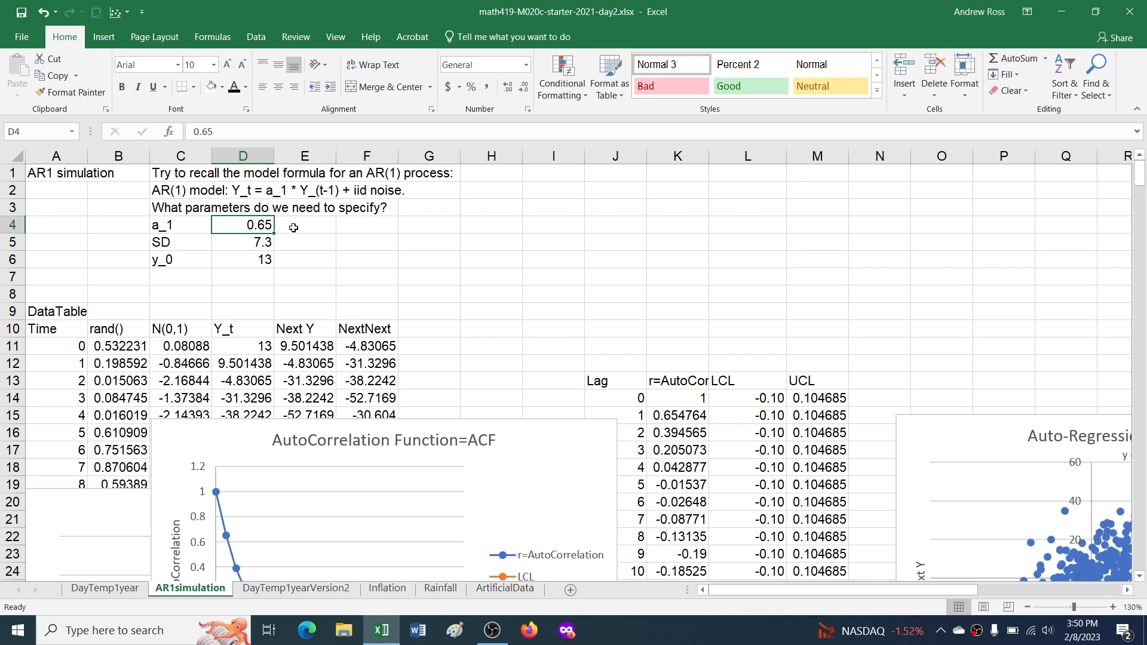
key(F9)
key(F9)
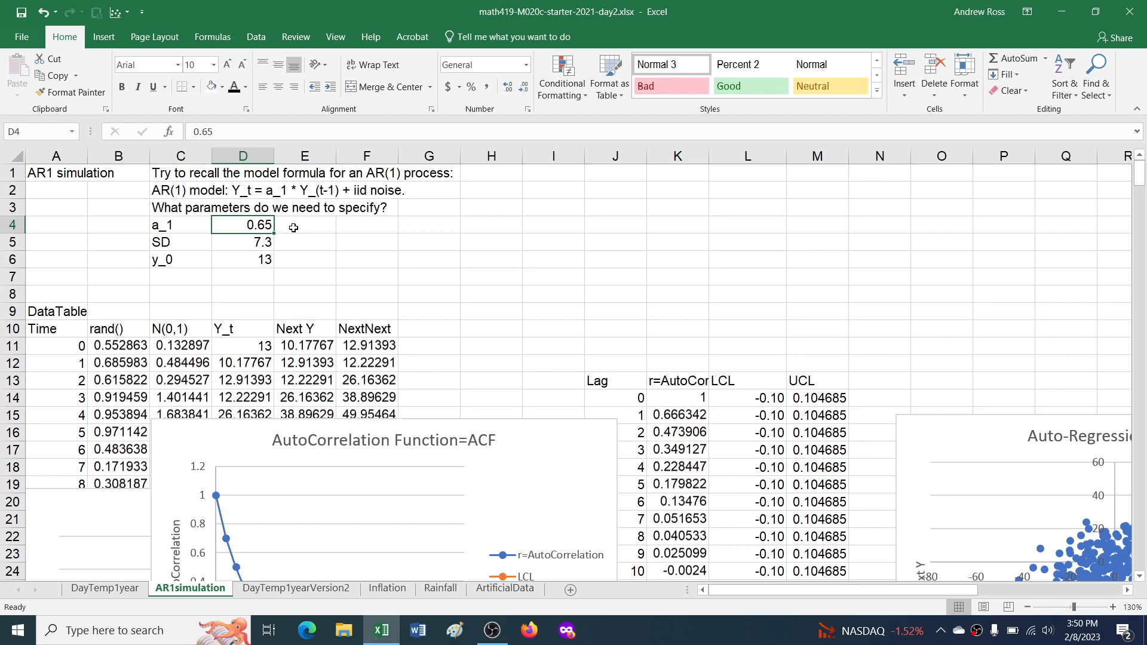
key(F9)
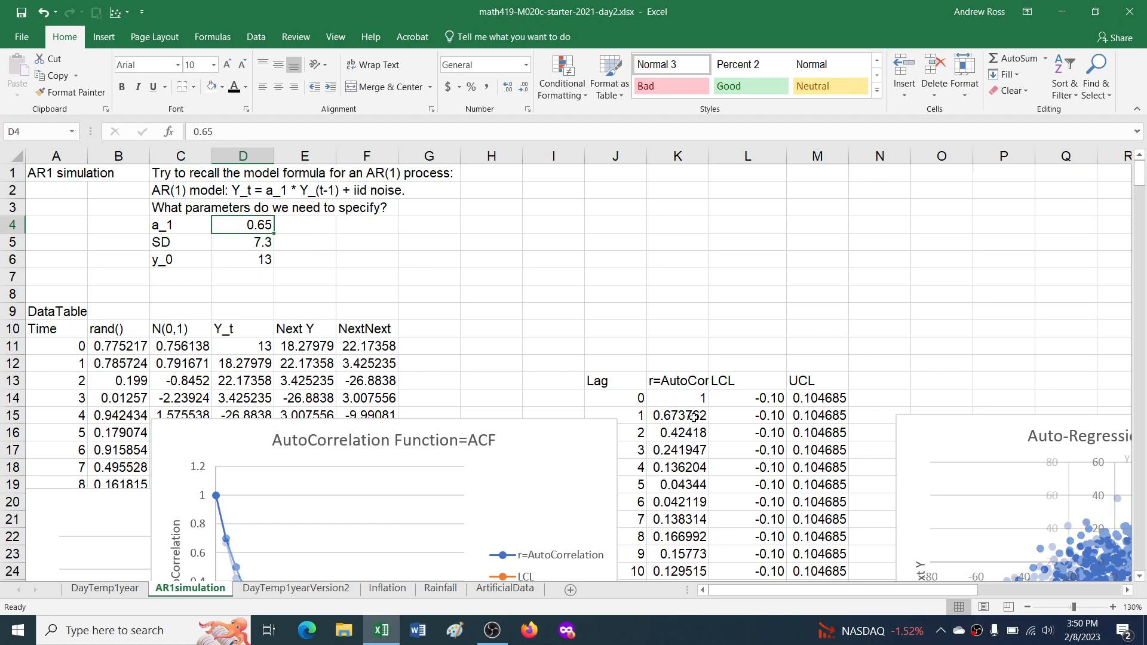
key(F9)
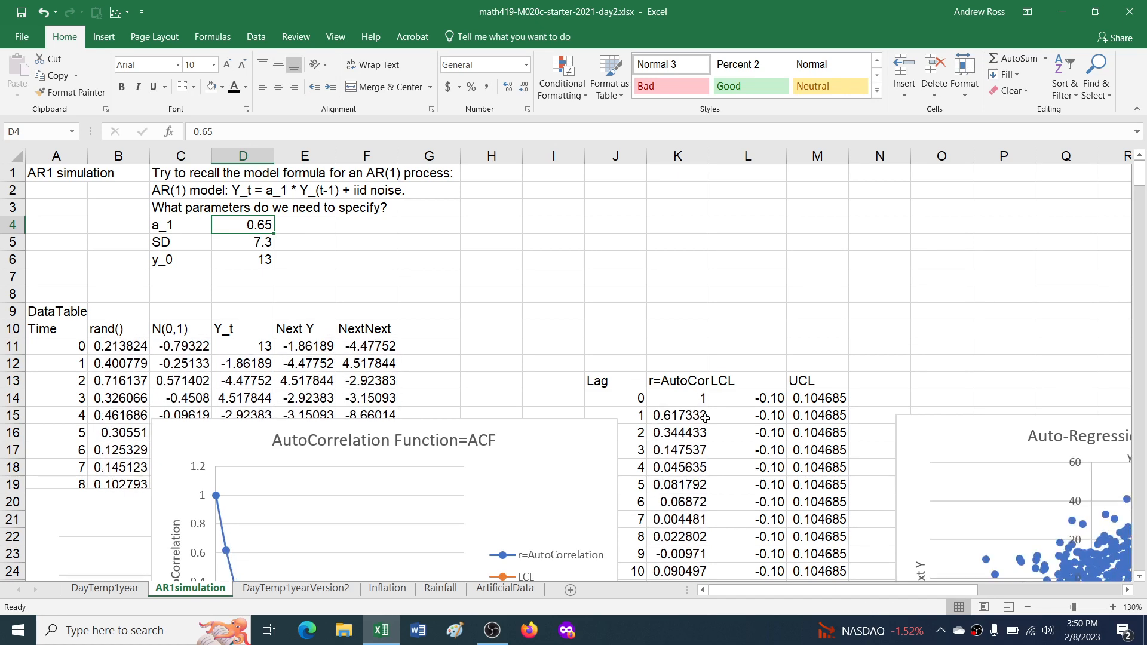
key(F9)
key(F9)
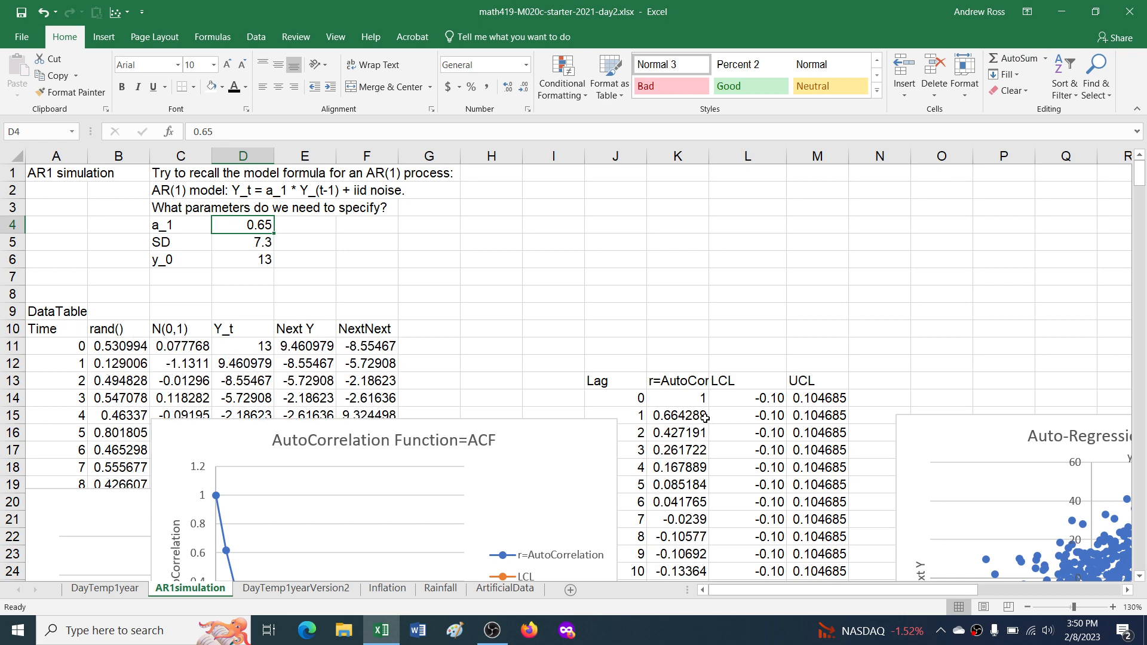
key(F9)
key(F9)
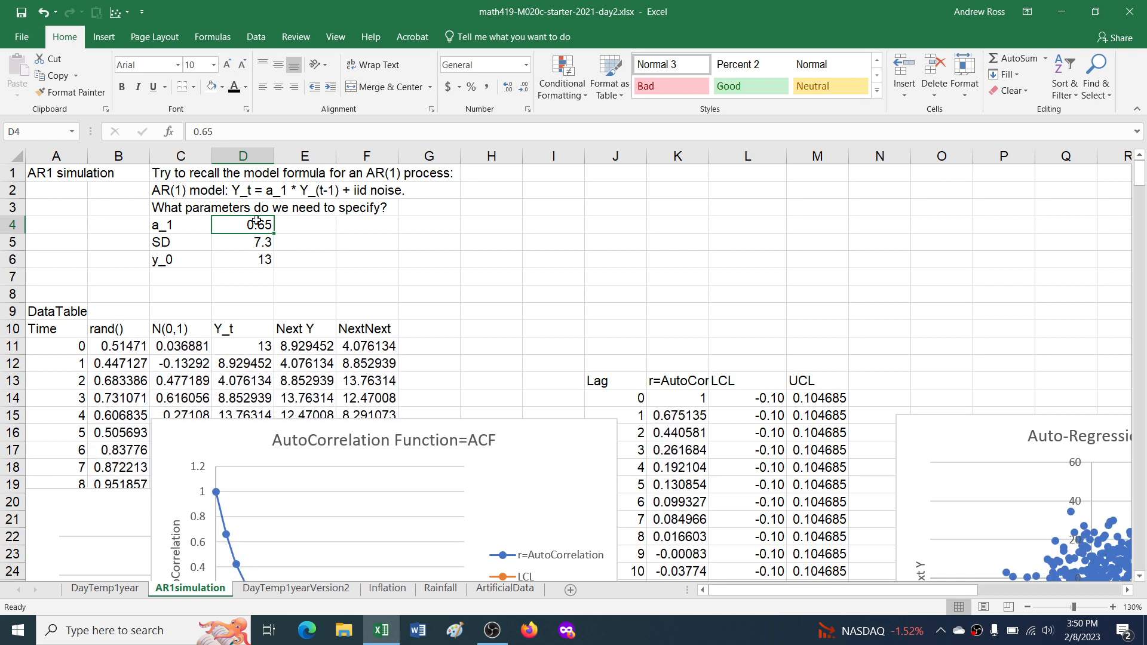
Set the a_1 parameter in D4 to .37
text(.)
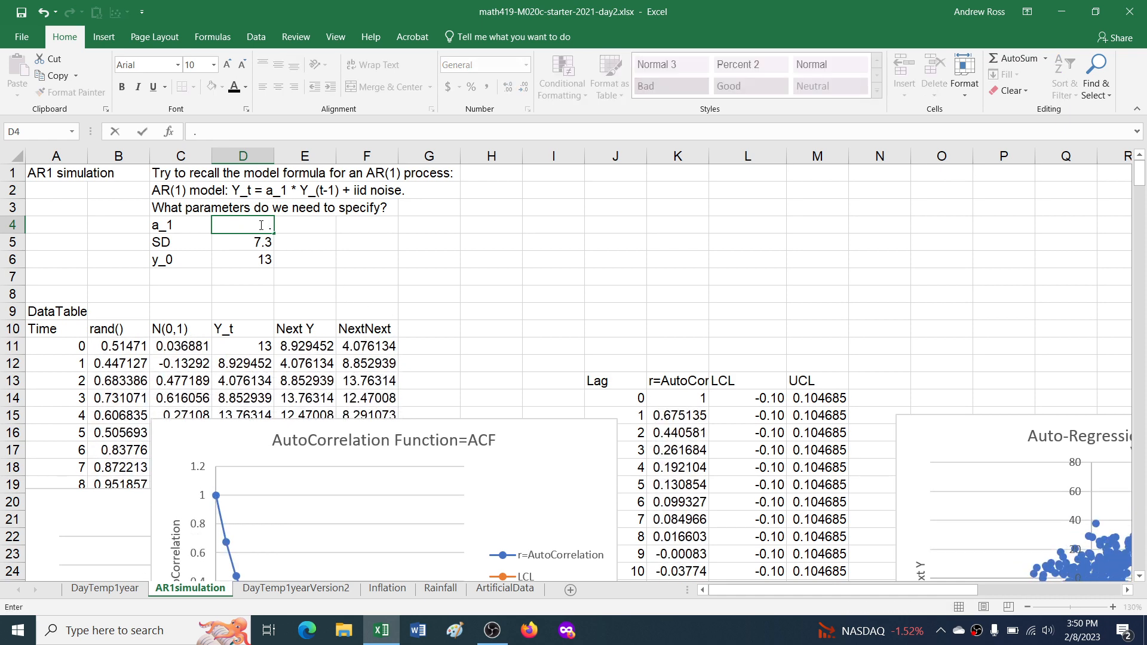
text(37)
key(Return)
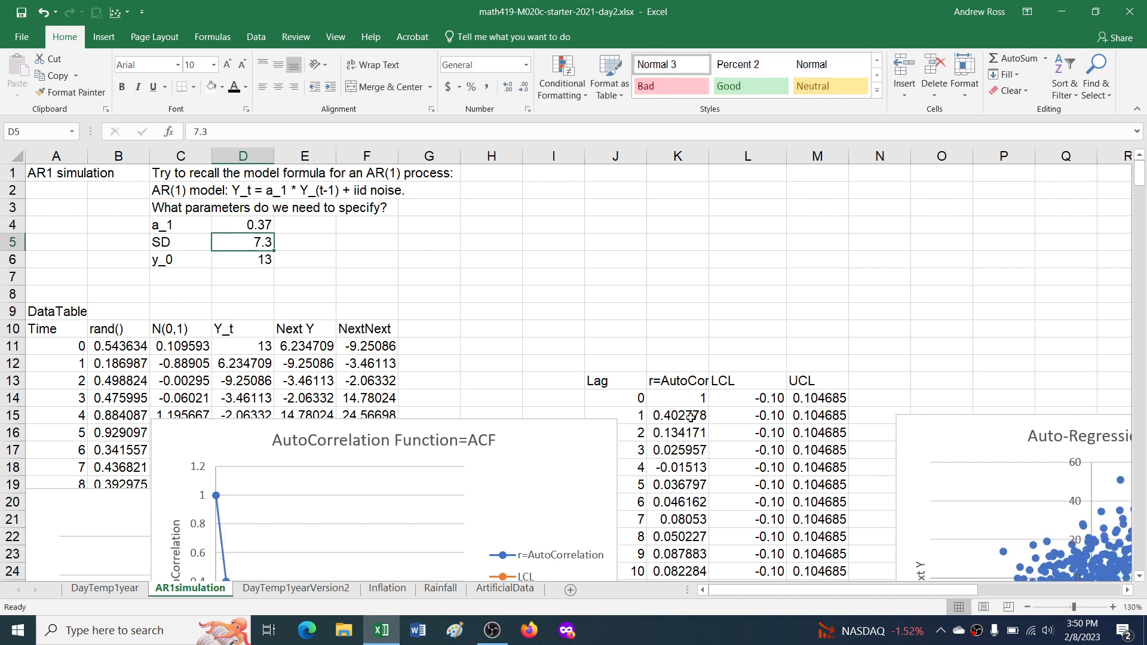
Recalculate the simulation repeatedly with the new a_1 and examine how the lag-1 autocorrelation in K15 varies around it
key(F9)
key(F9)
key(F9)
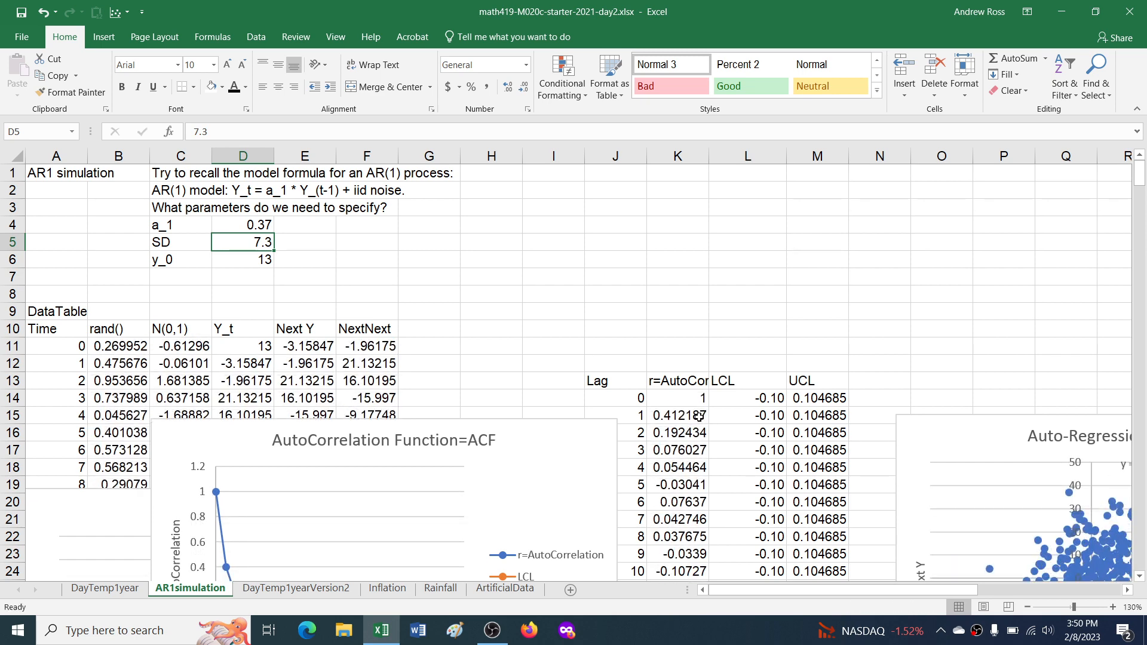
key(F9)
key(F9)
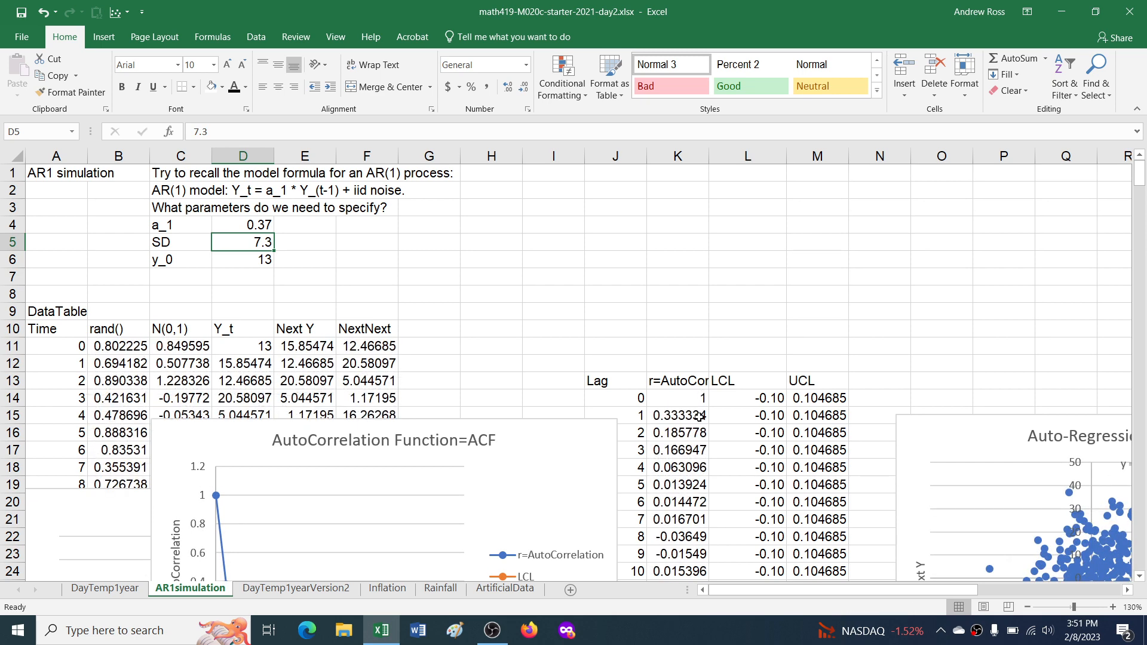
key(F9)
key(F9)
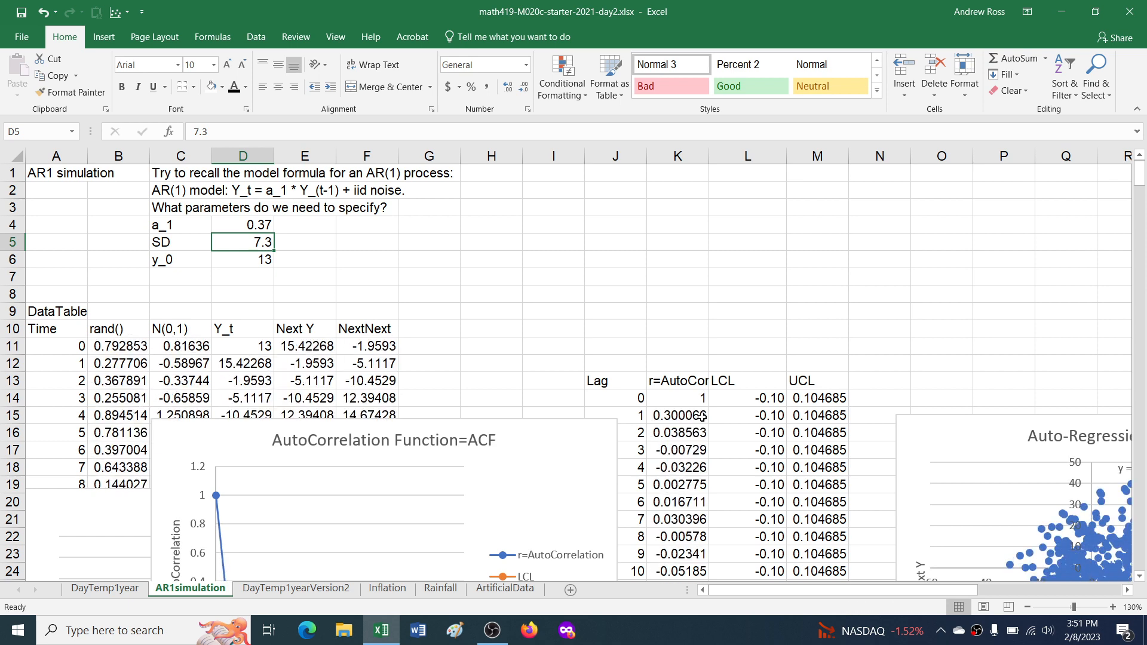
key(F9)
key(F9)
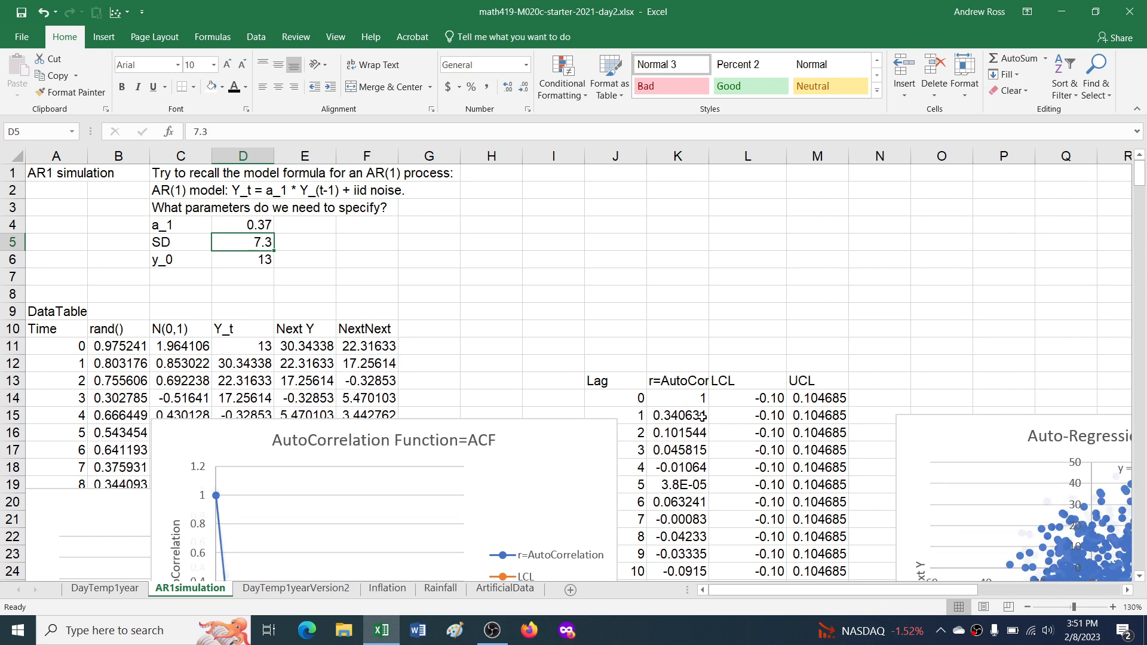
Move the AutoCorrelation Function chart up to about row 12, with its left edge in column B
click(250, 225)
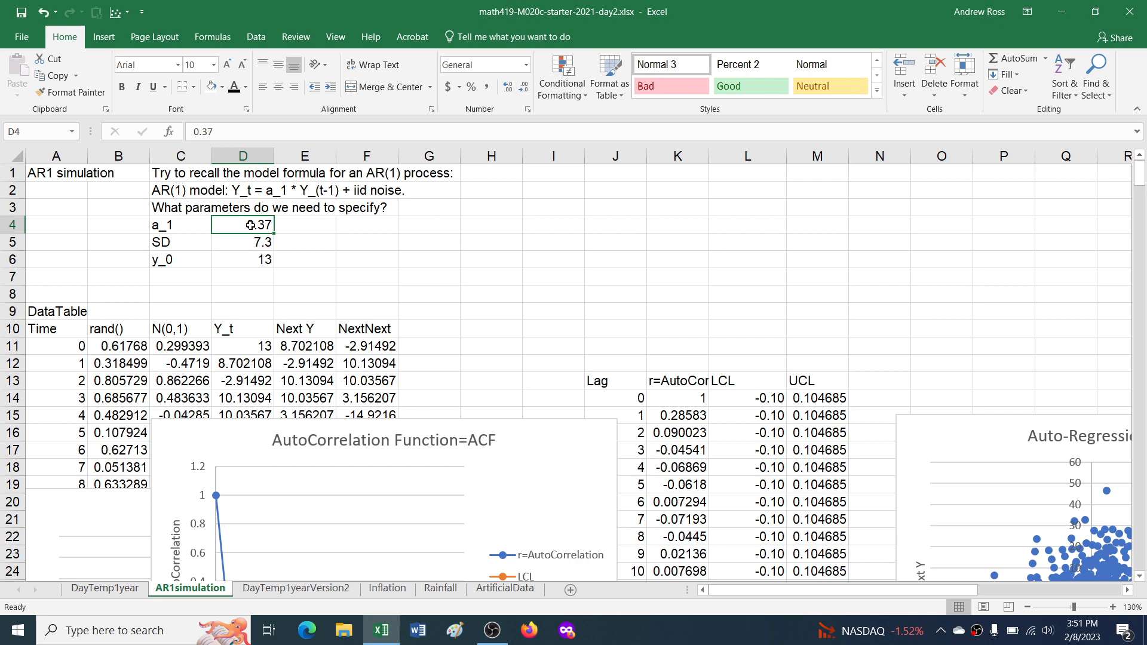
click(221, 447)
drag(182, 411, 169, 385)
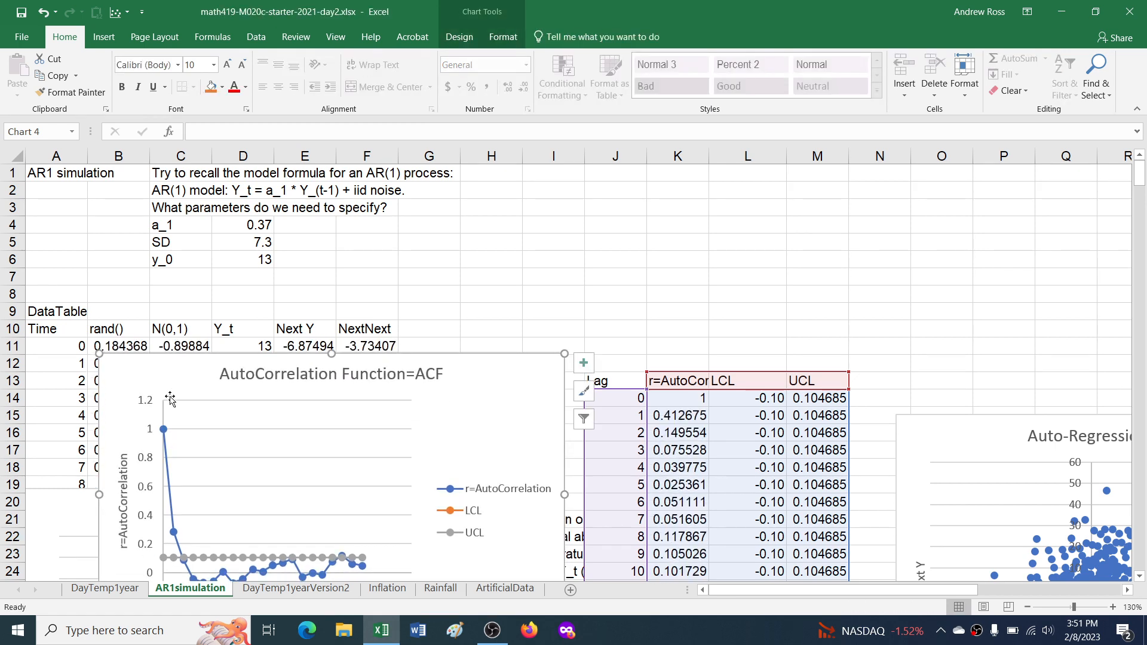
Set the a_1 parameter in D4 to -.9
click(231, 225)
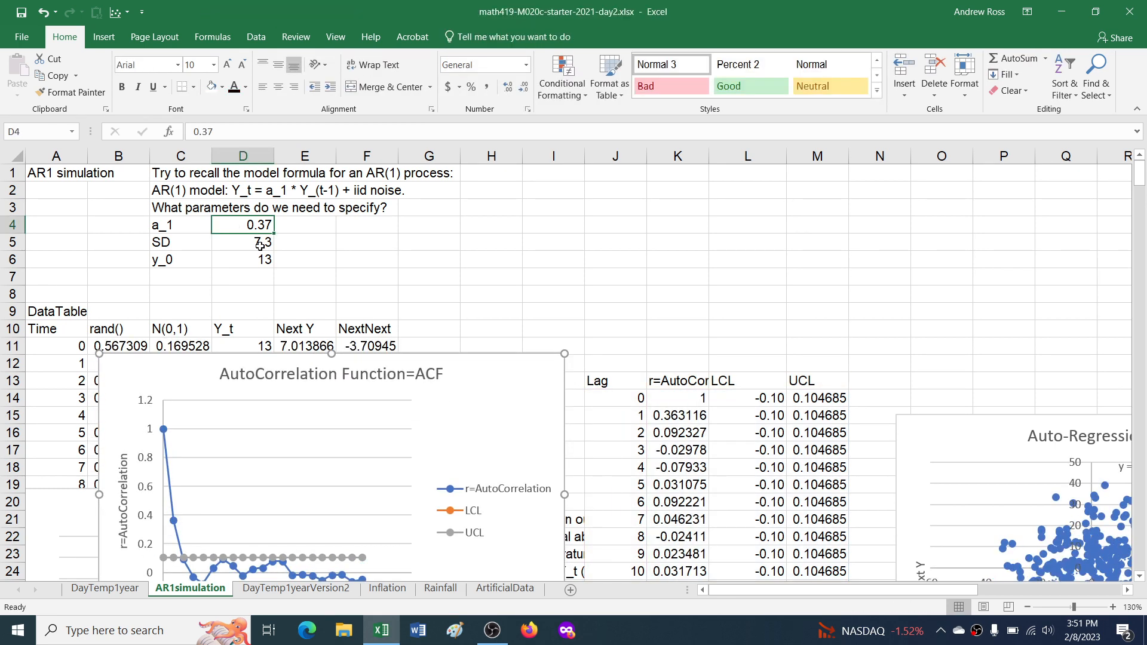
text(-.)
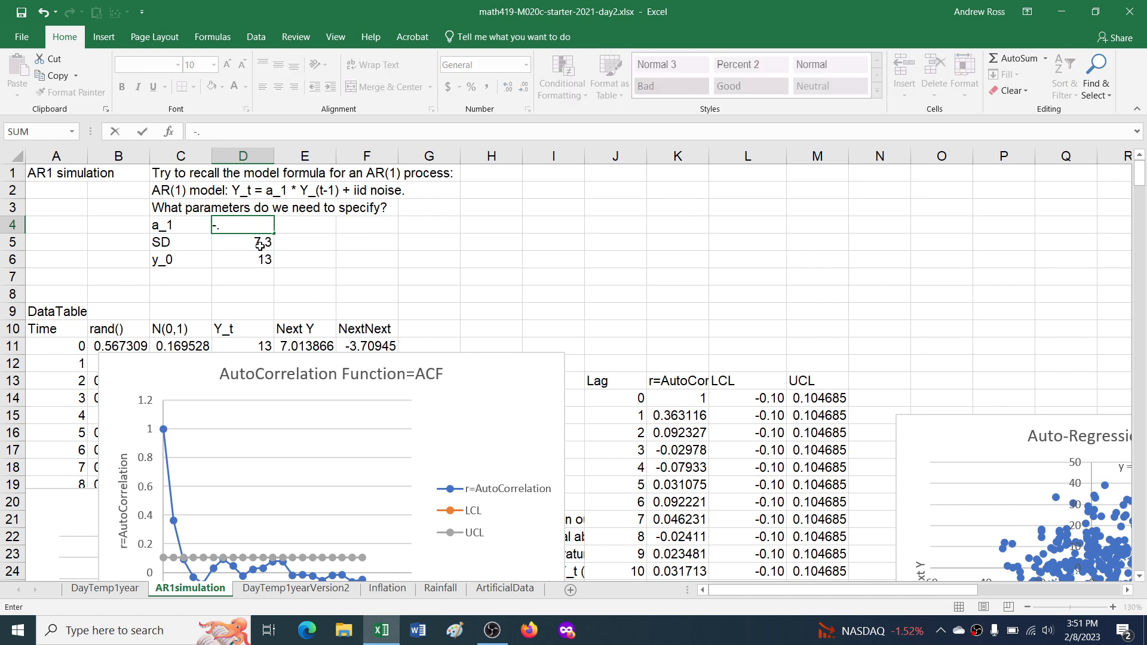
text(9)
key(Return)
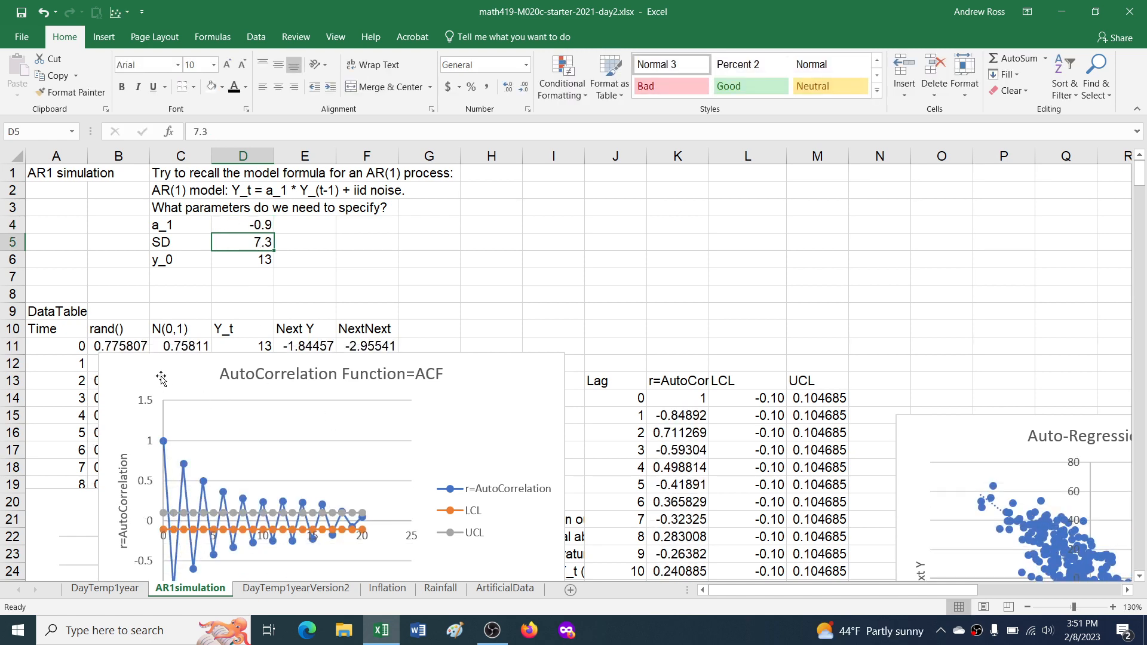
Move the AutoCorrelation Function chart off the data table to column G, and the time-series plot over columns D to M from row 38
click(179, 375)
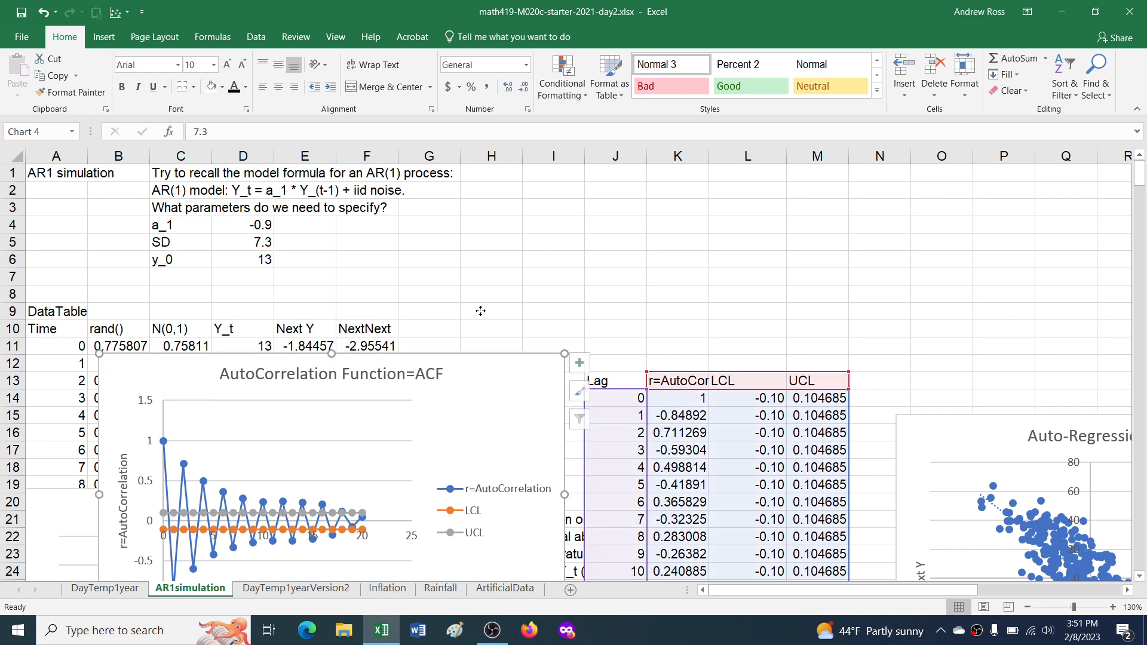
drag(179, 371, 481, 311)
scroll(167, 431, down, 5)
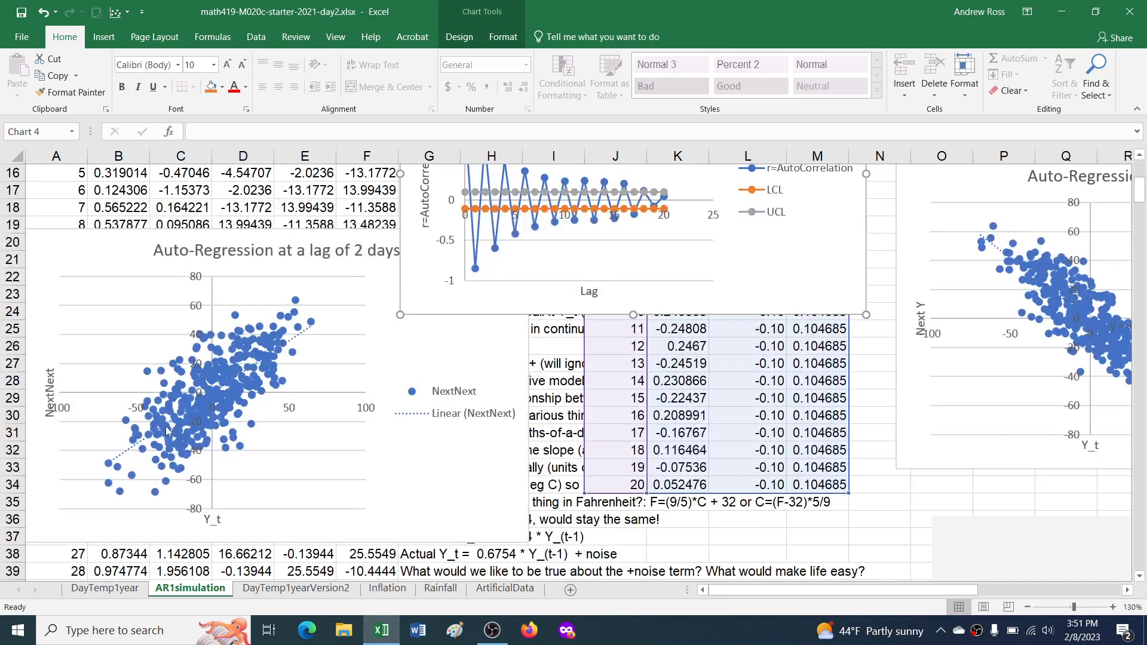
scroll(167, 431, down, 5)
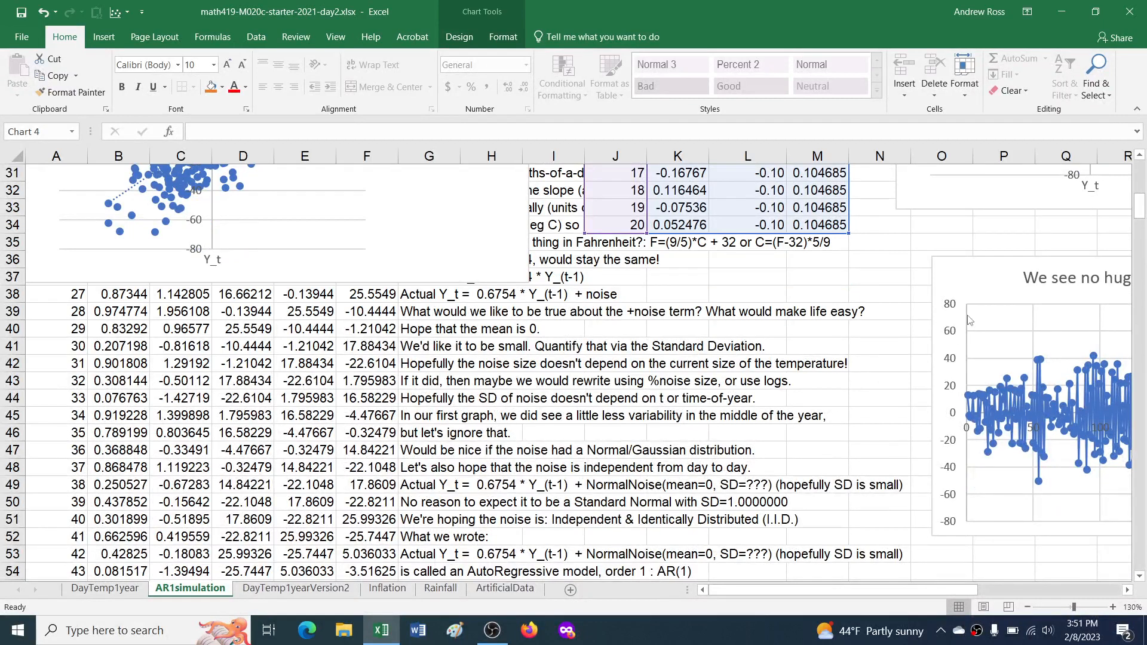
mouse_move(969, 321)
mouse_down()
mouse_move(466, 286)
mouse_move(239, 321)
mouse_up()
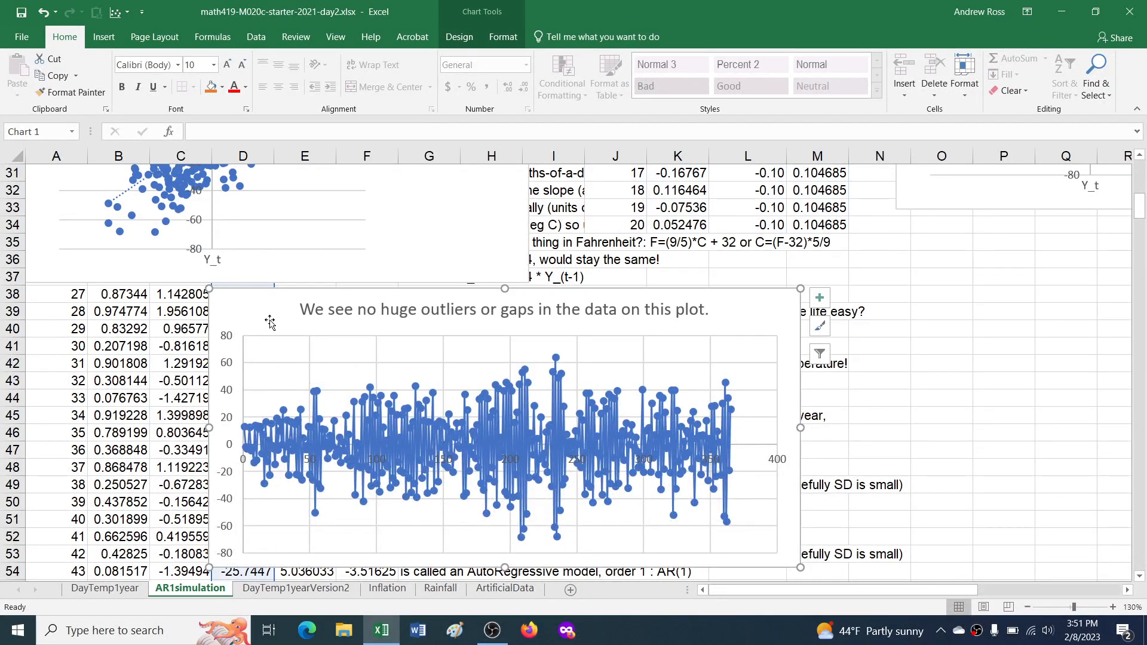
Paste the time-series plot beside the parameters, with its upper-left corner at cell H2
scroll(281, 364, up, 6)
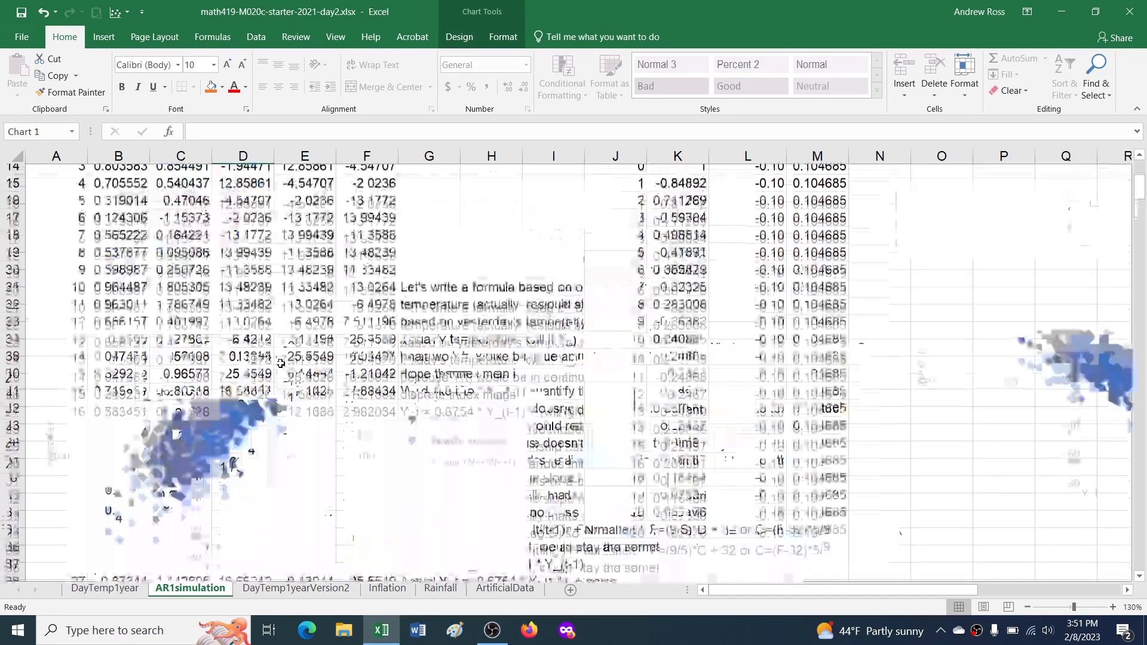
scroll(281, 363, up, 5)
click(478, 185)
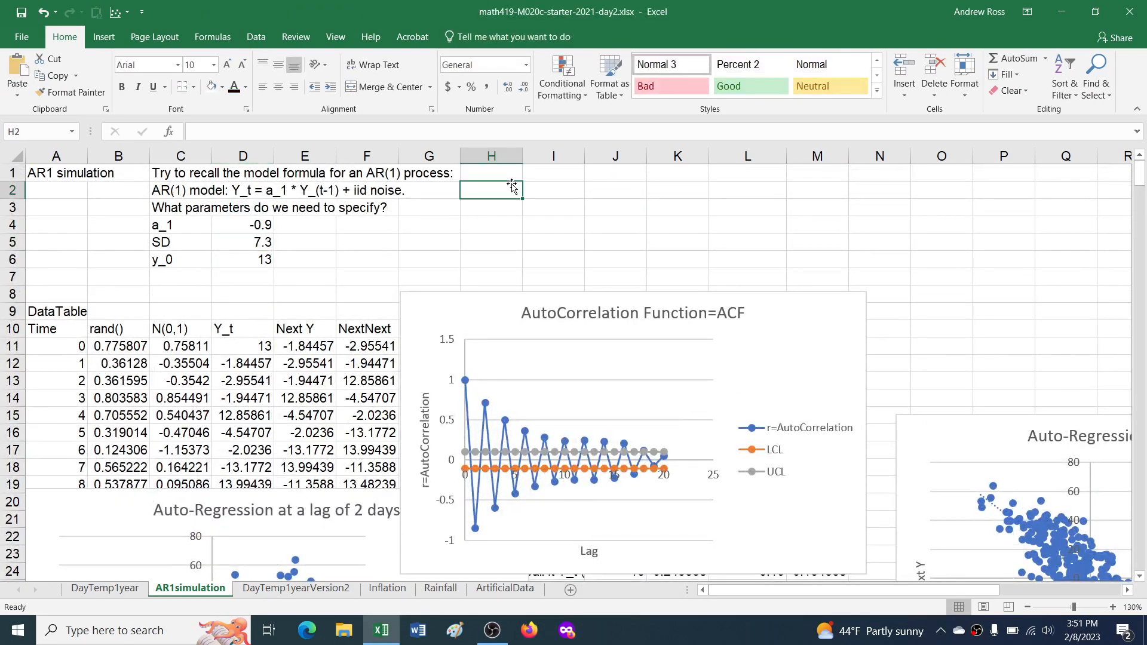
key(ctrl+v)
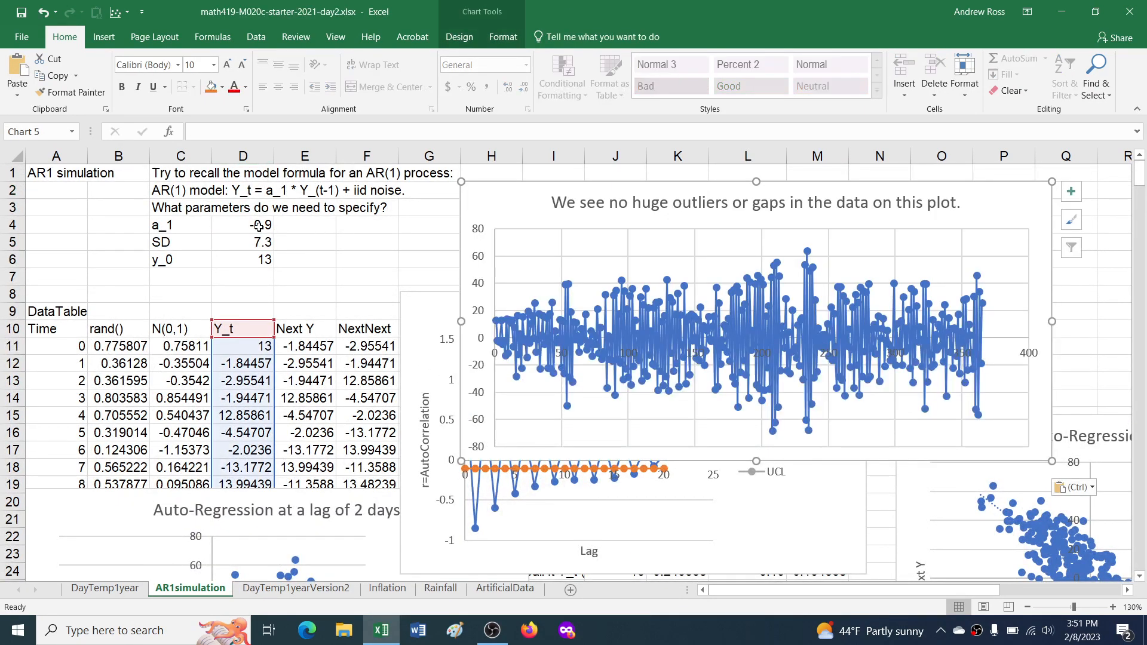
Change the a_1 parameter in D4 to positive .9
click(258, 225)
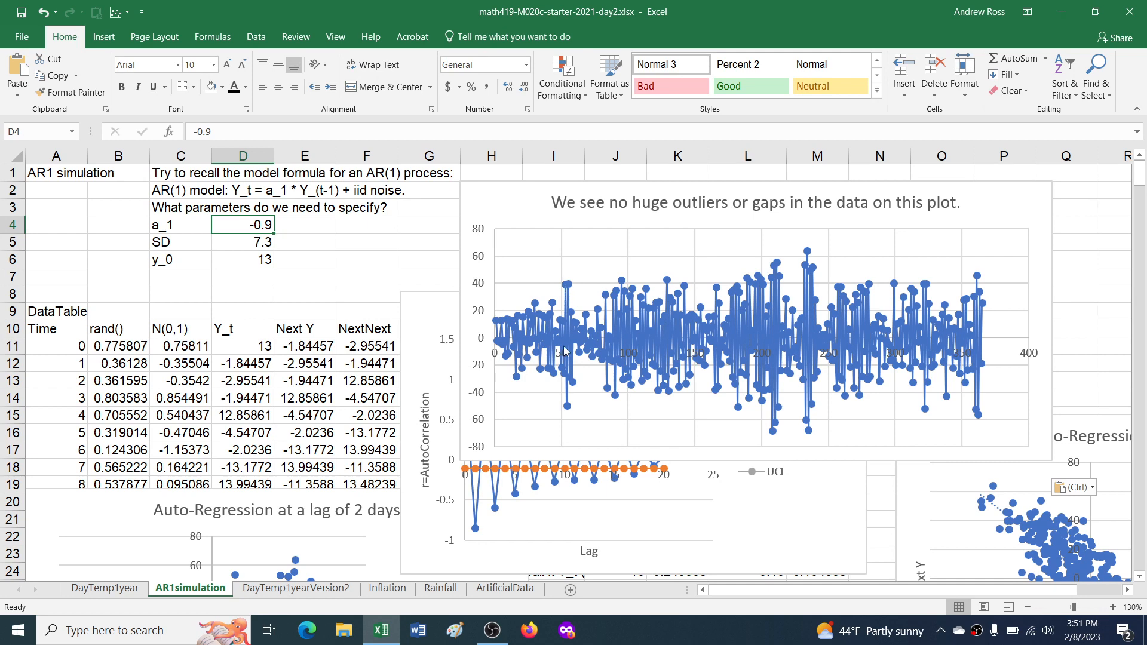
double_click(260, 225)
key(BackSpace)
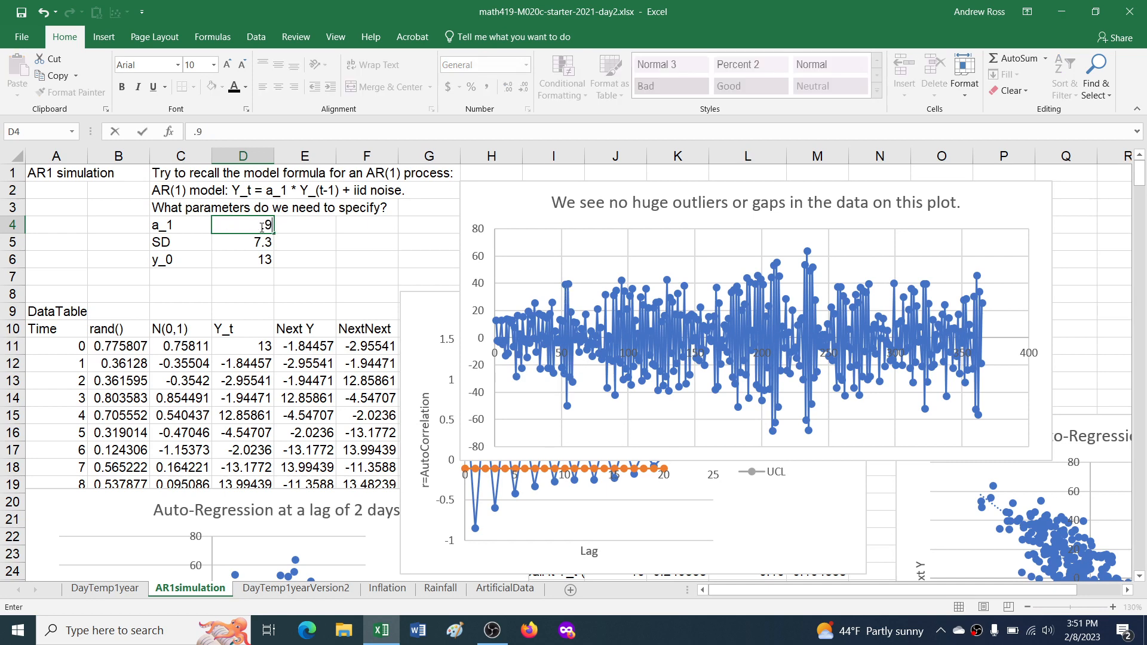
key(Return)
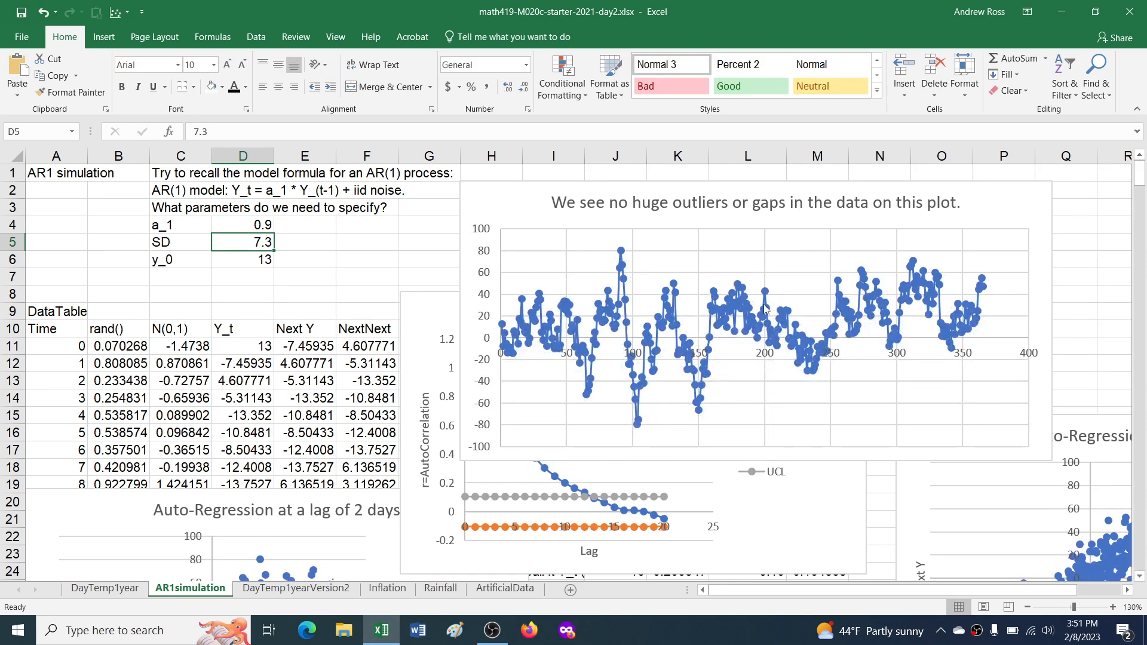
Set a_1 in D4 to 1.1 and recalculate the simulation several times to examine the time-series plot
click(261, 222)
text(1.1)
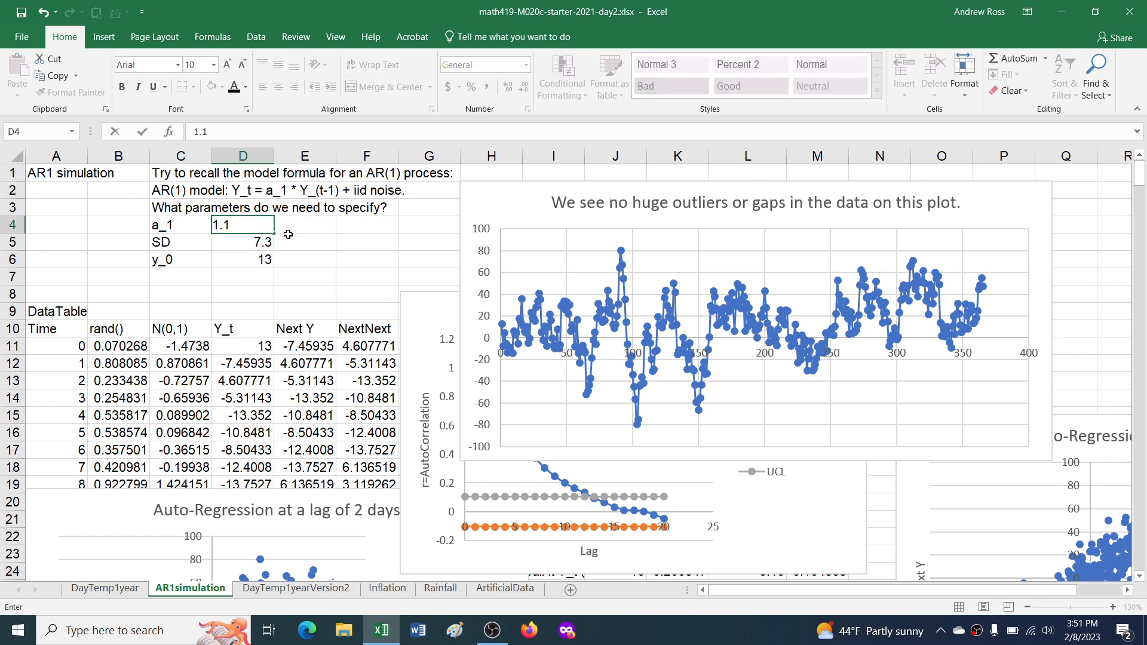
key(Return)
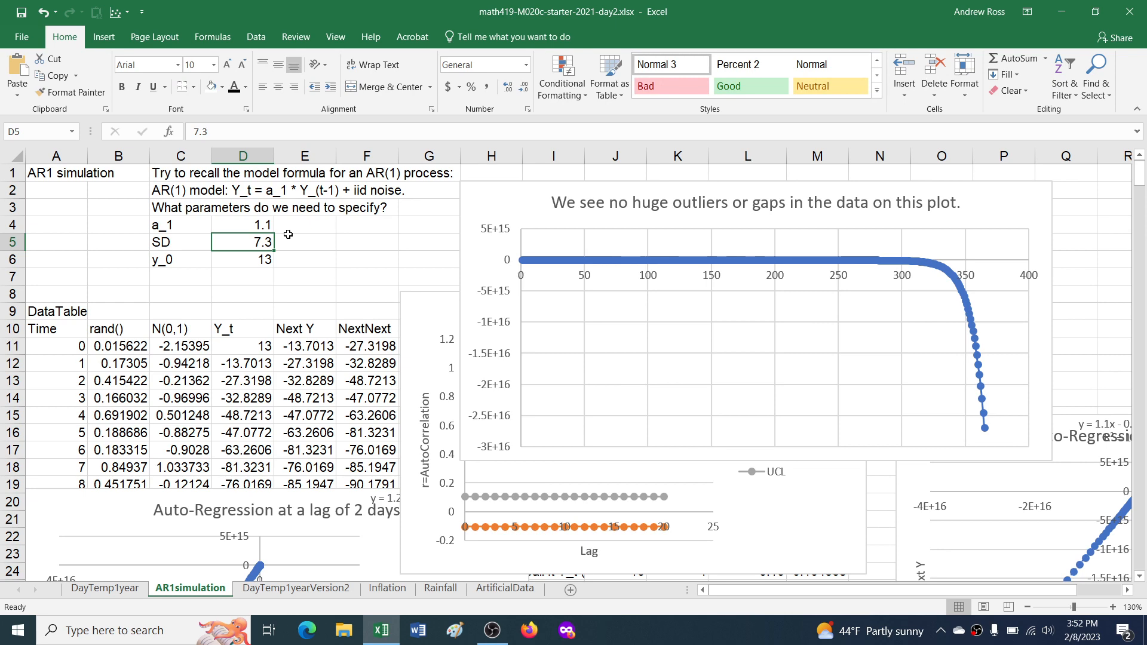
key(F9)
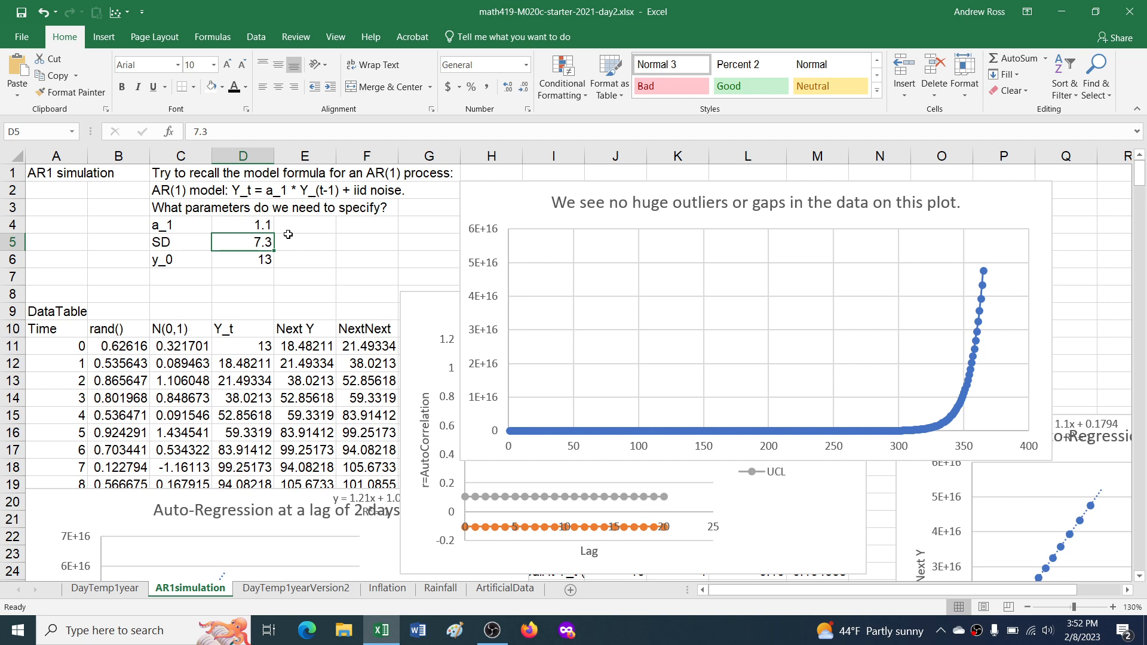
key(F9)
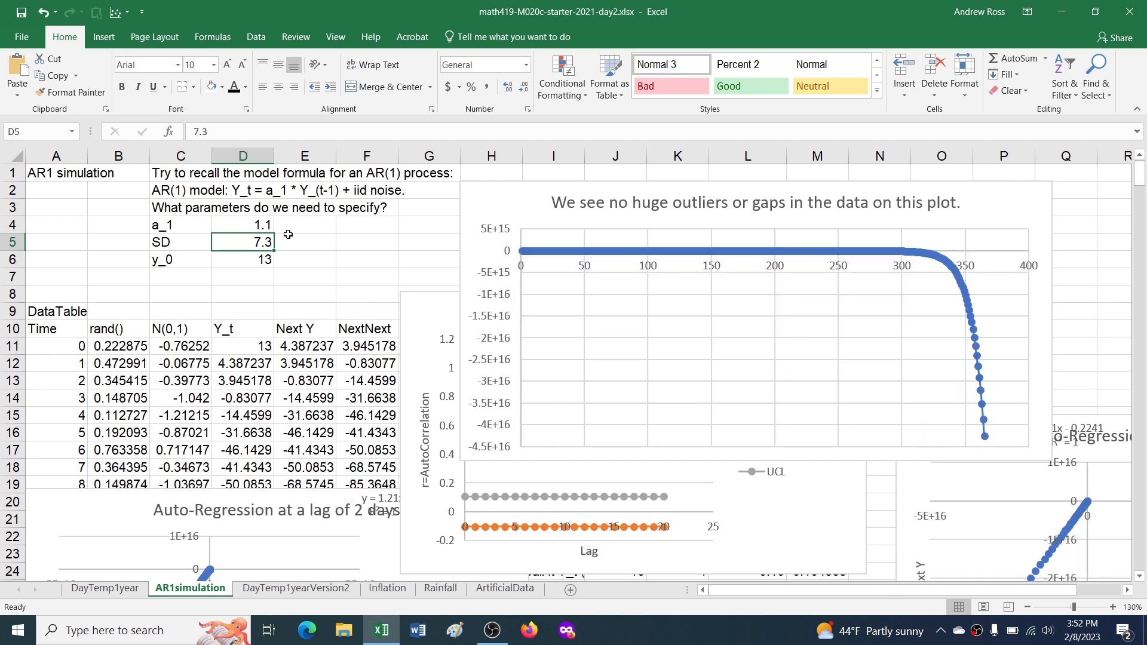
key(F9)
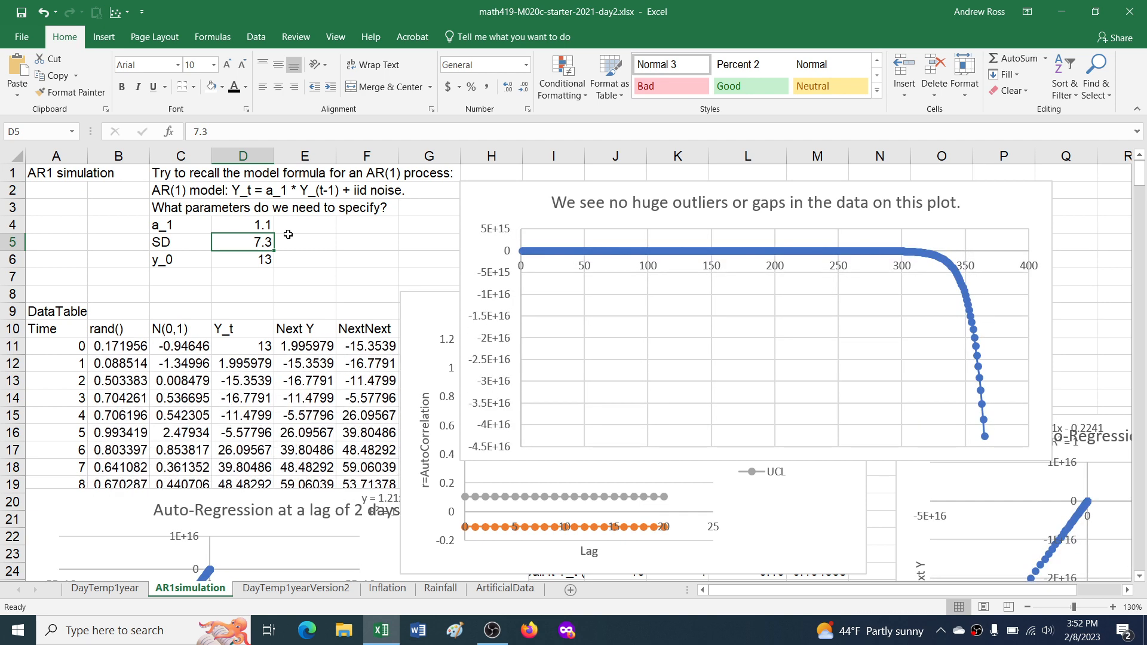
key(F9)
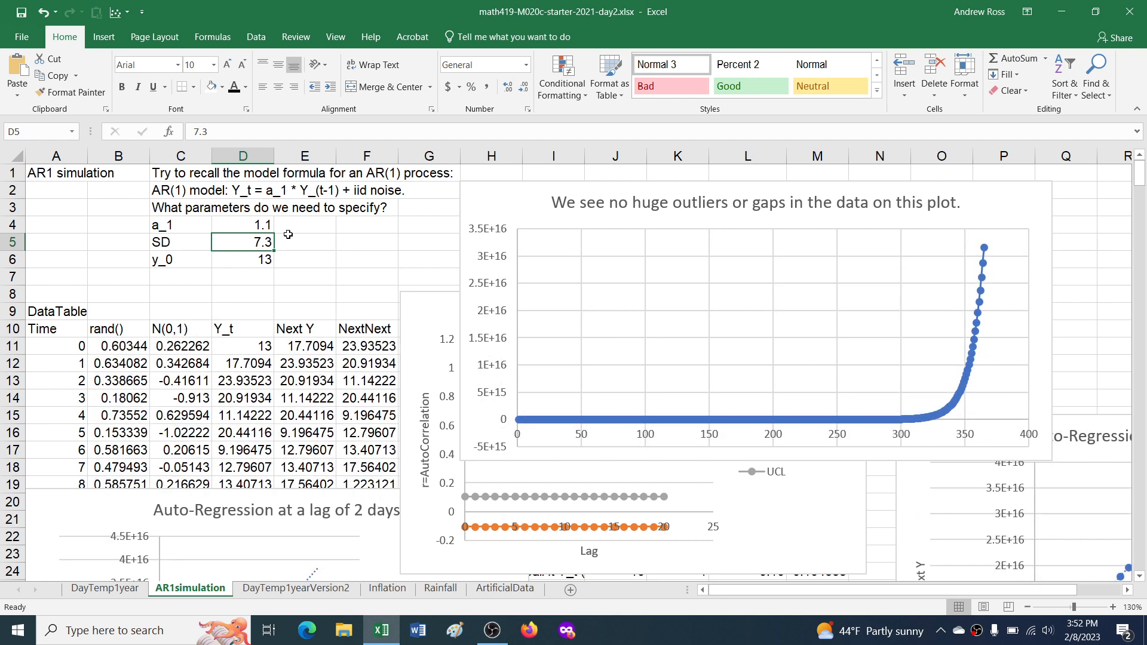
Set a_1 in D4 to -1.1 and recalculate the simulation several times to examine the time-series plot
key(Up)
text(-1)
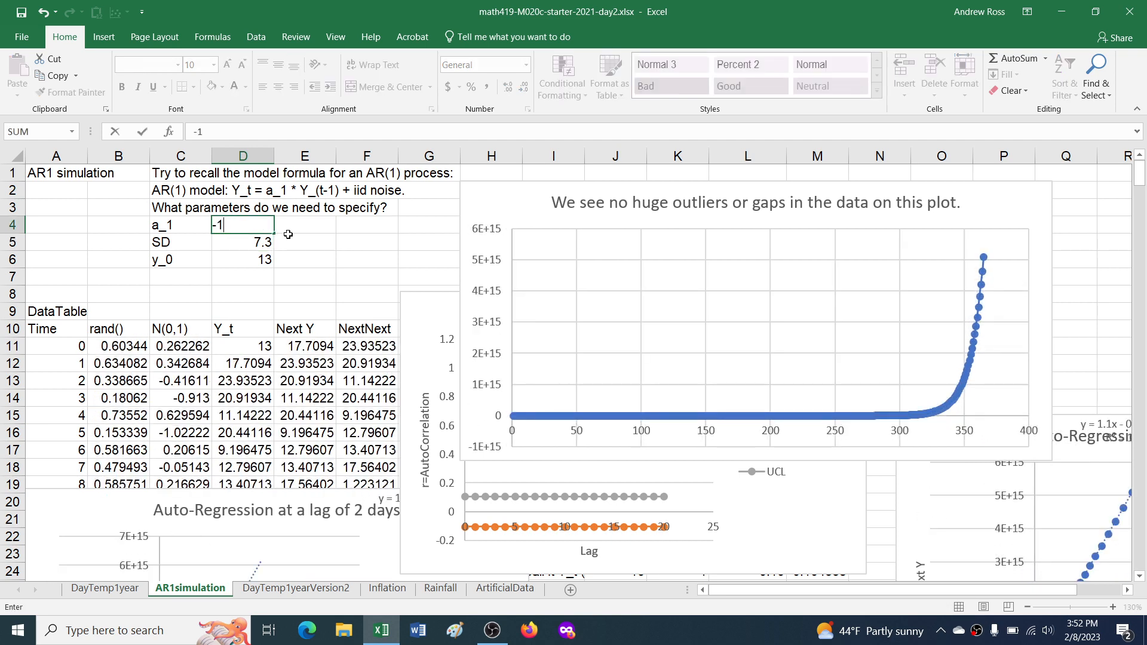
text(.1)
key(Return)
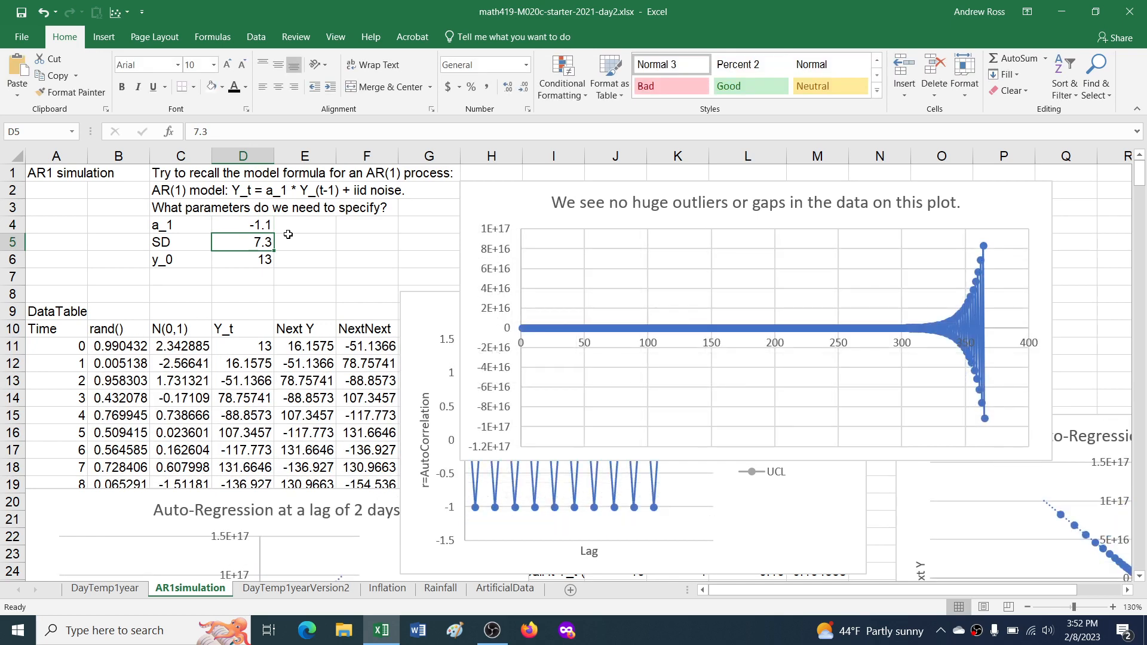
key(F9)
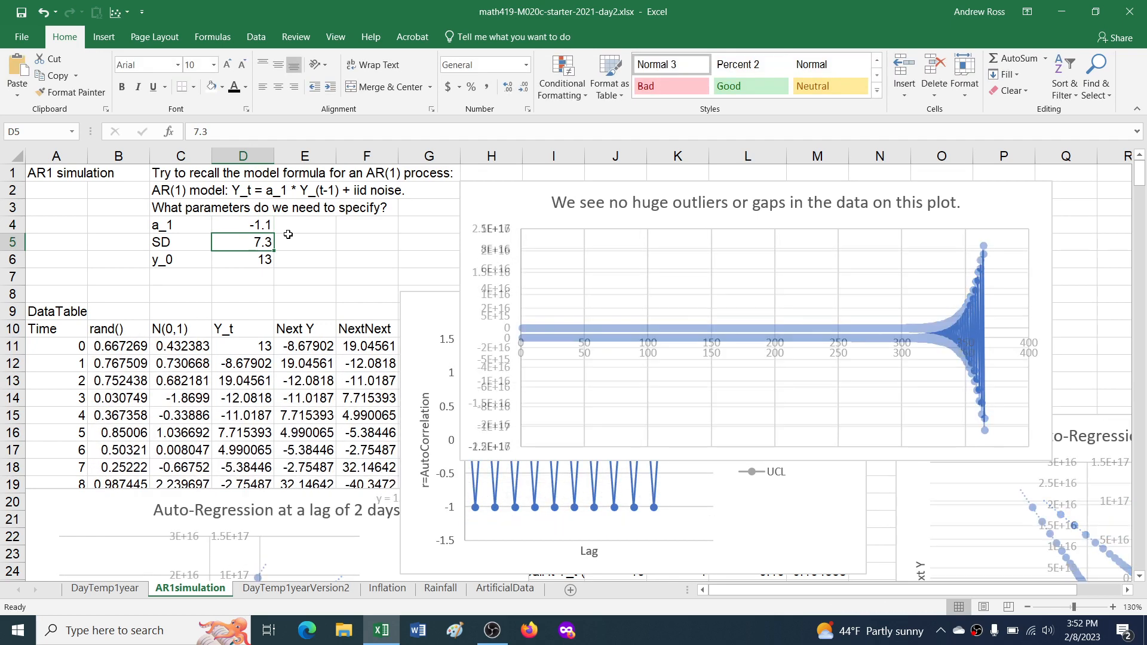
key(F9)
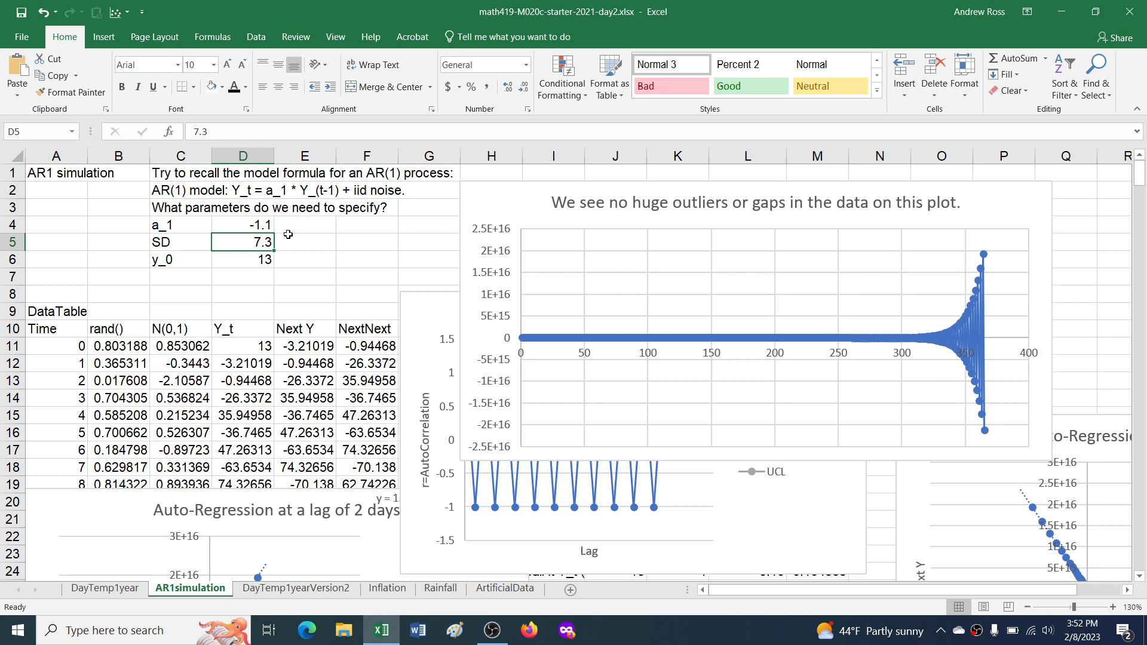
key(F9)
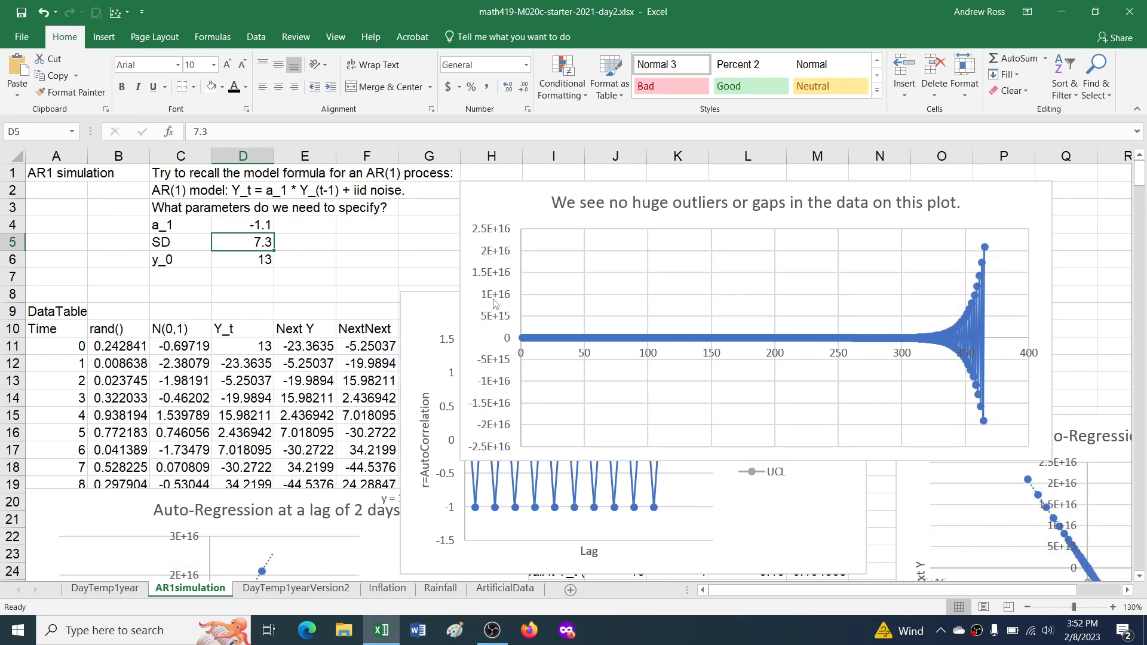
Set the a_1 parameter in D4 back to .9
click(242, 226)
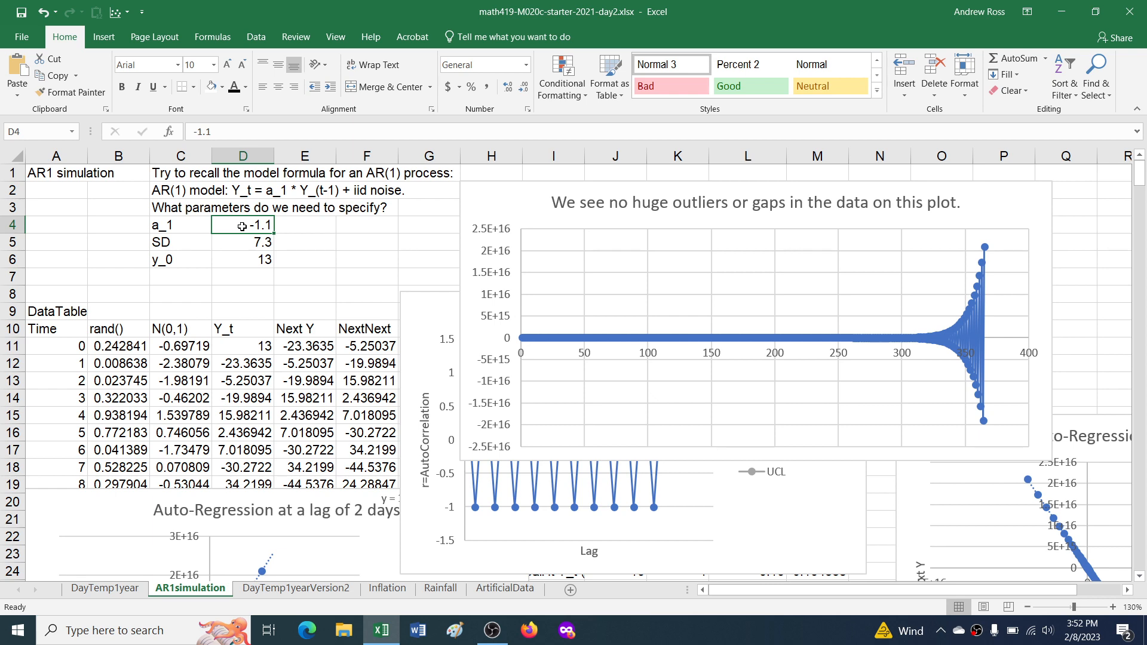
key(Delete)
text(.9)
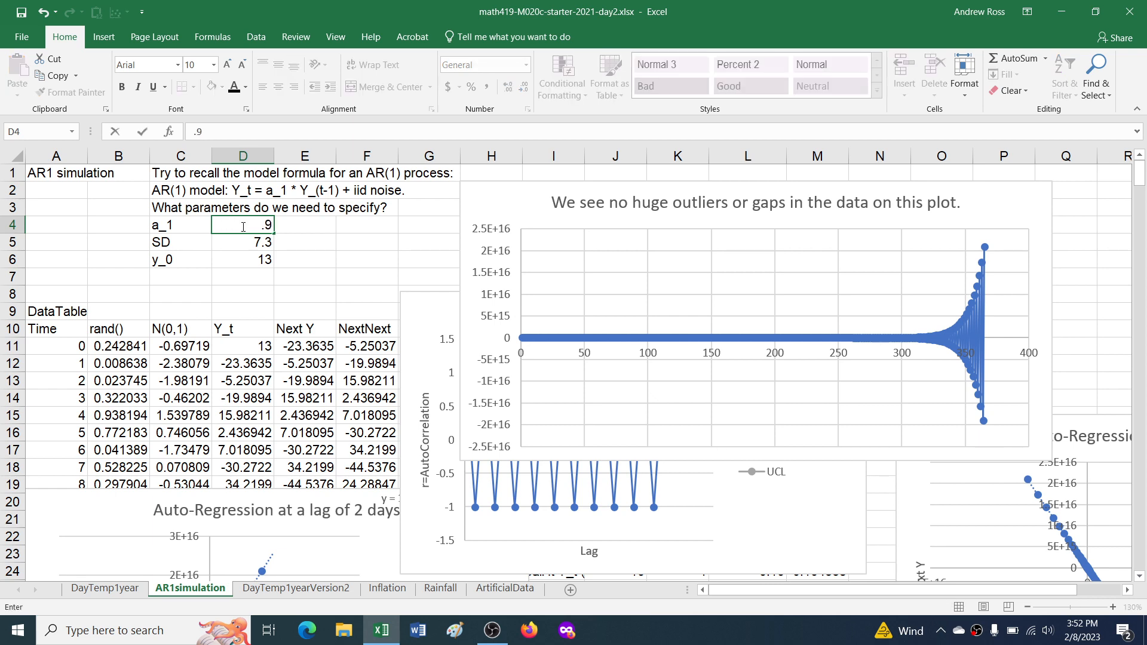
key(Return)
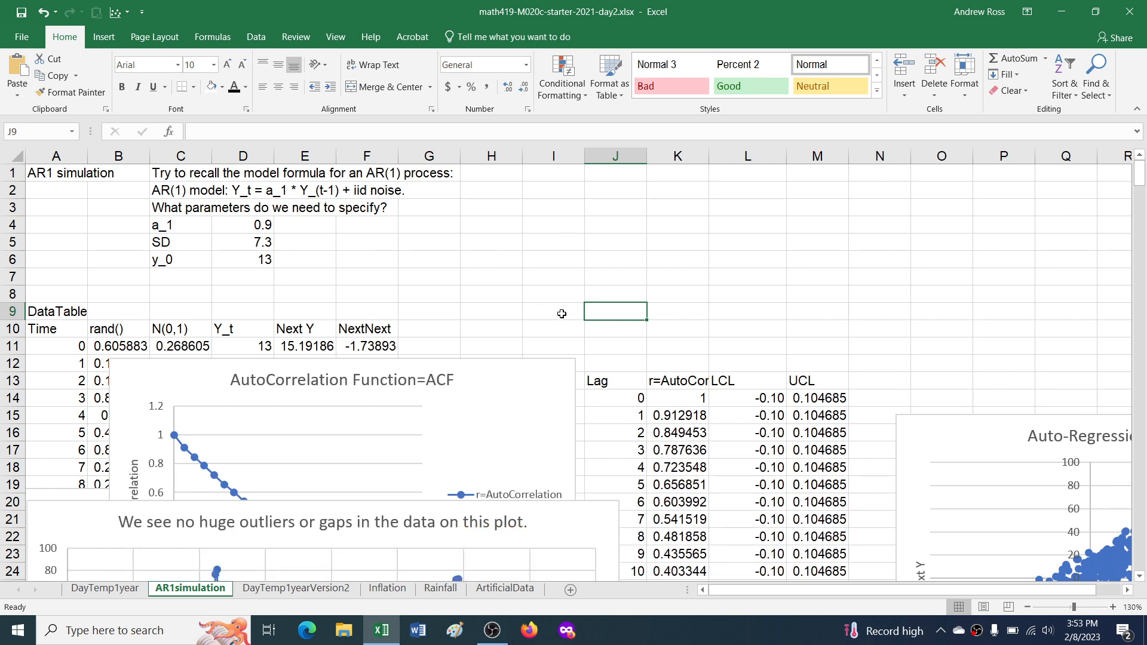
Compare a_1 with the lag-1 and lag-2 autocorrelations in K15 and K16 while recalculating the simulation several times
click(245, 227)
click(687, 412)
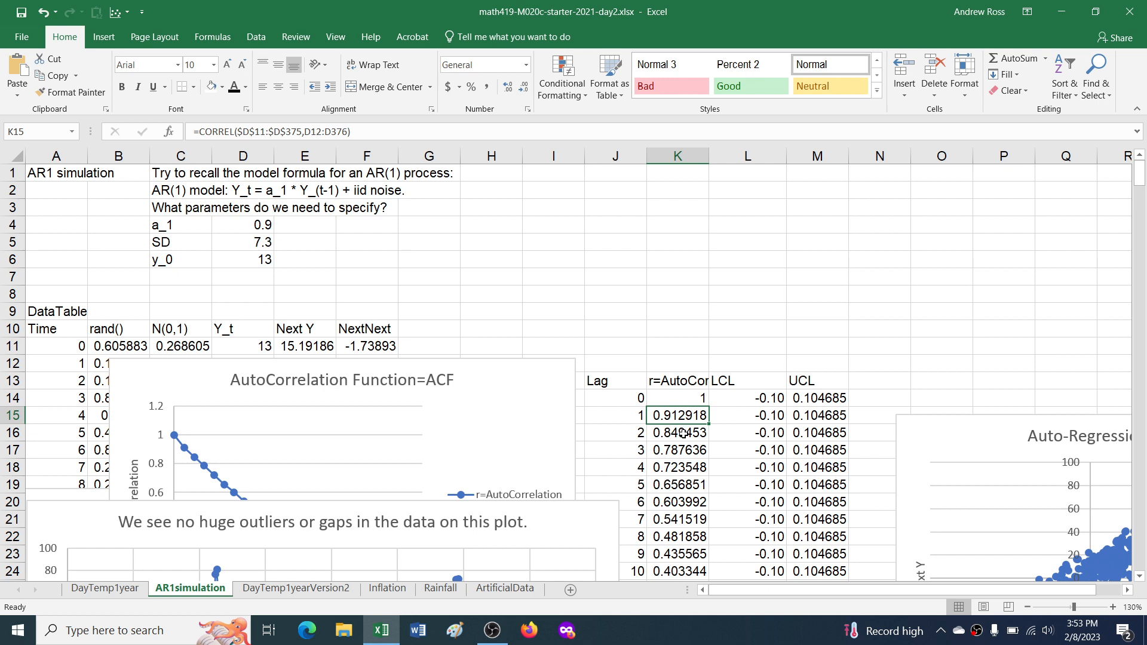
click(683, 434)
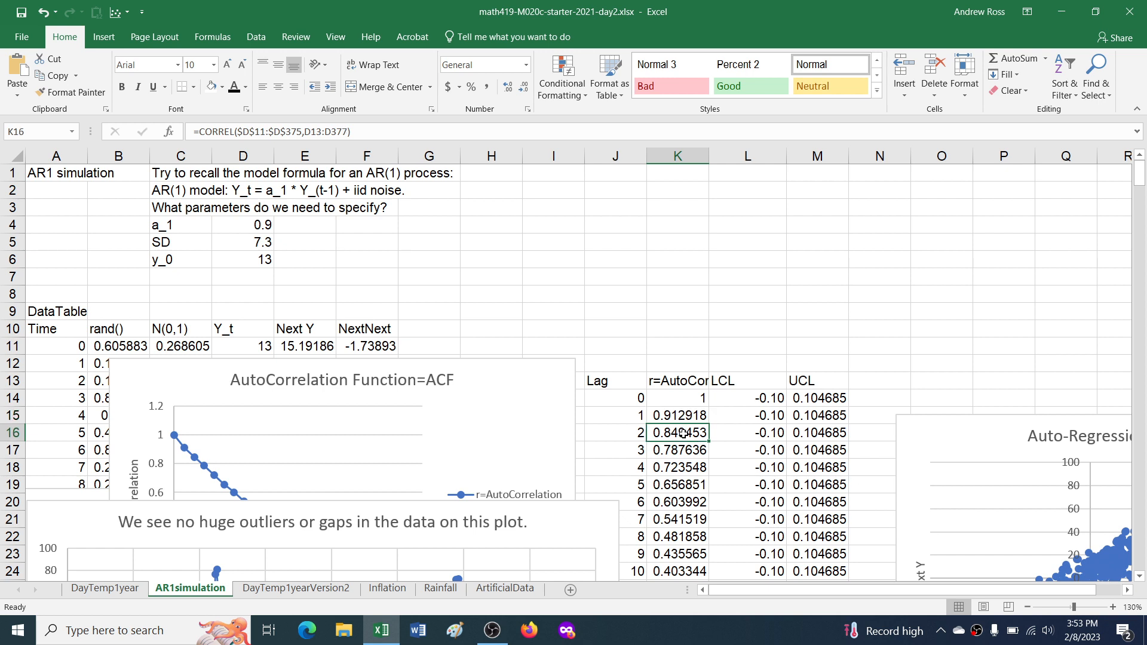
key(F9)
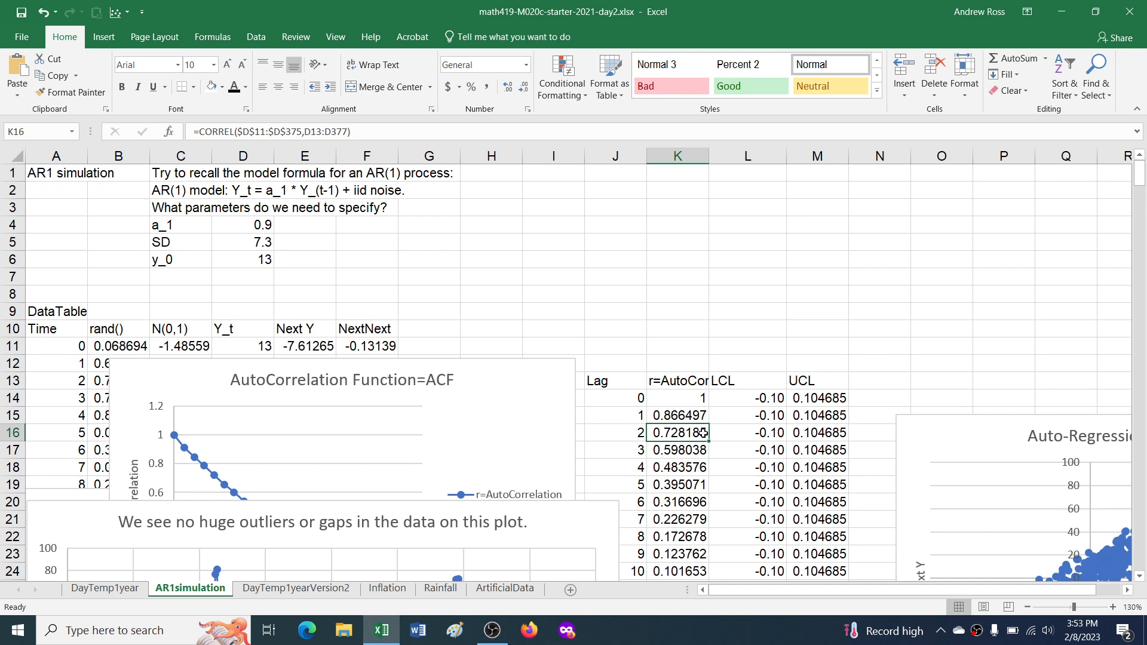
key(F9)
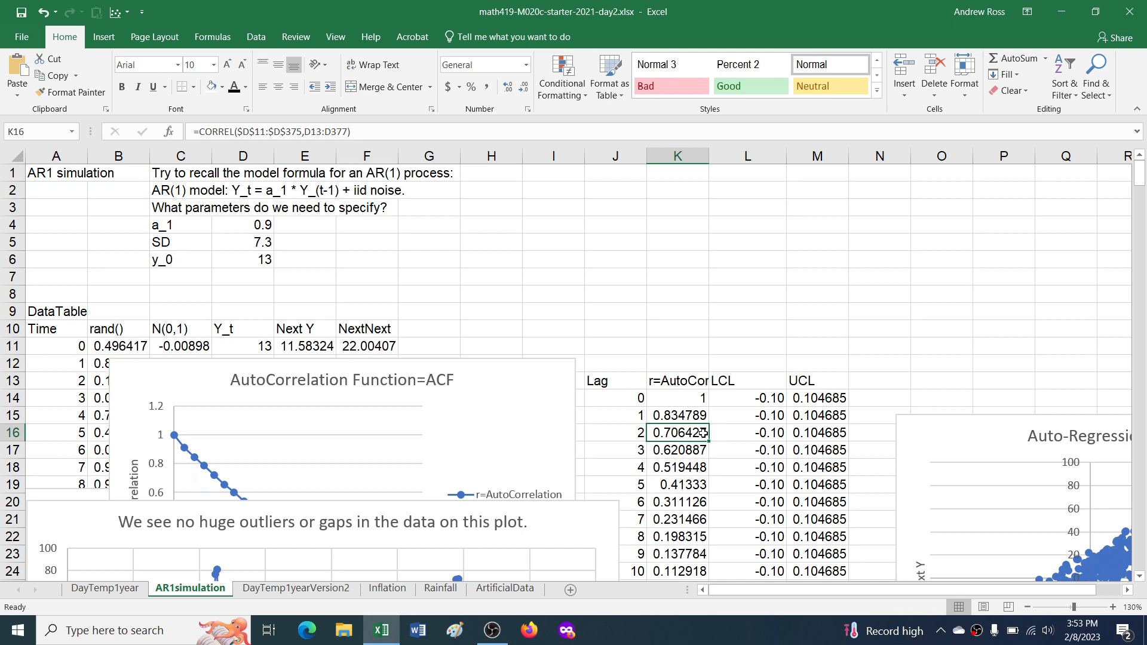
key(F9)
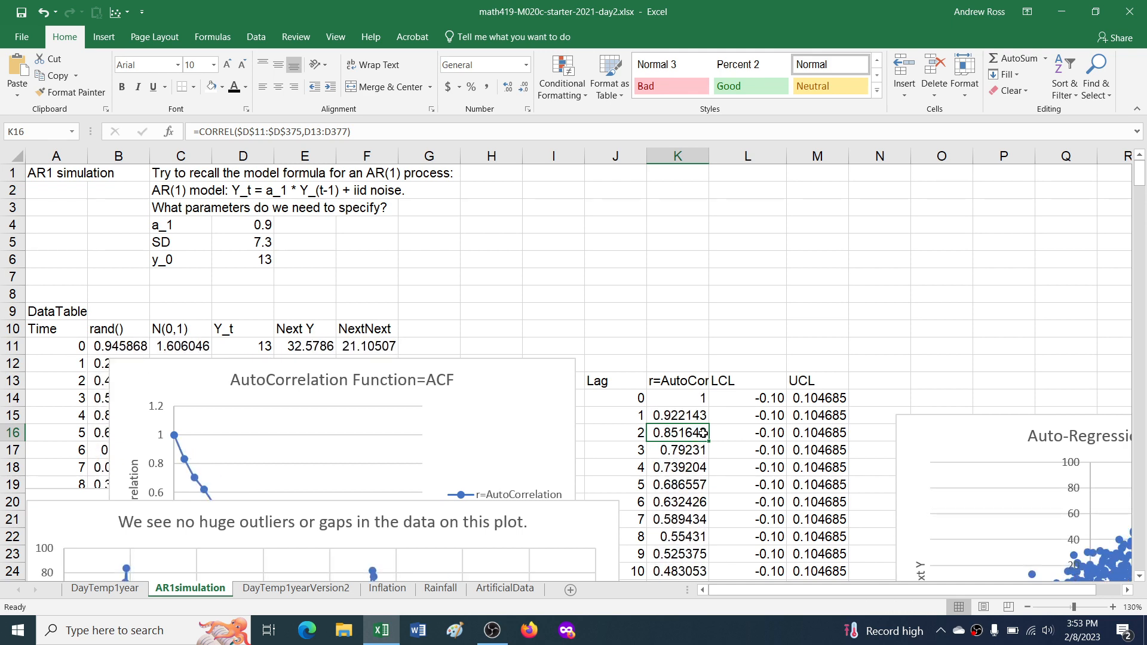
key(F9)
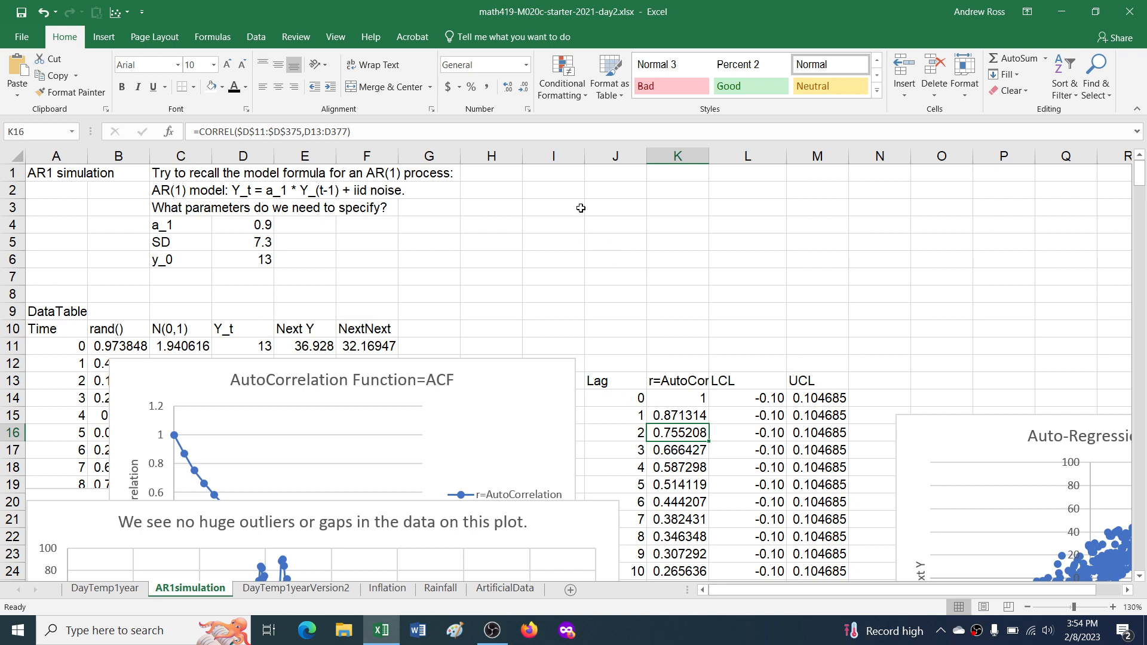
Enter the note "In theory, for an infinite dataset," in J2 and "ACF at lag 1 is a_1" in J3
click(604, 191)
text(I)
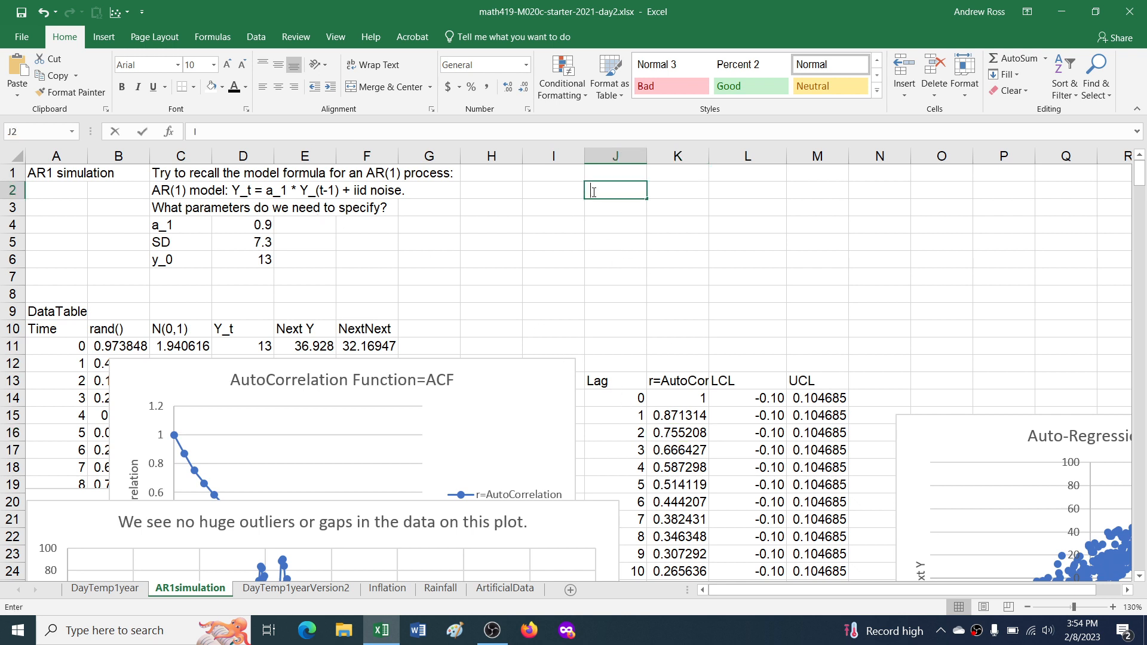
text(n theory, for )
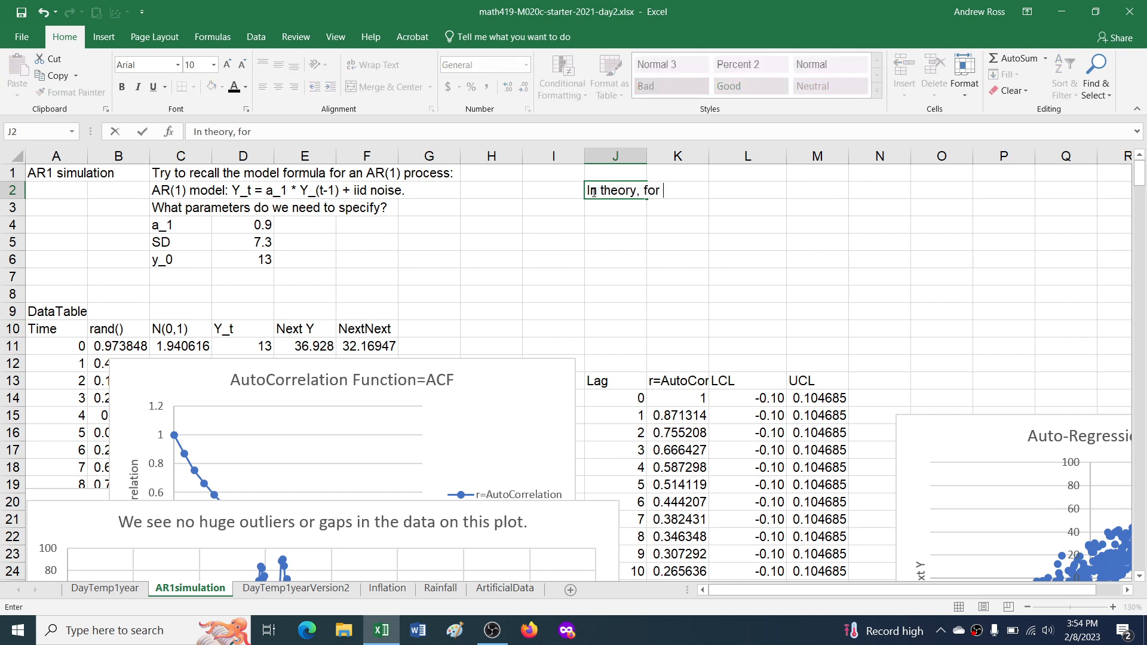
text(an infinite dataset,)
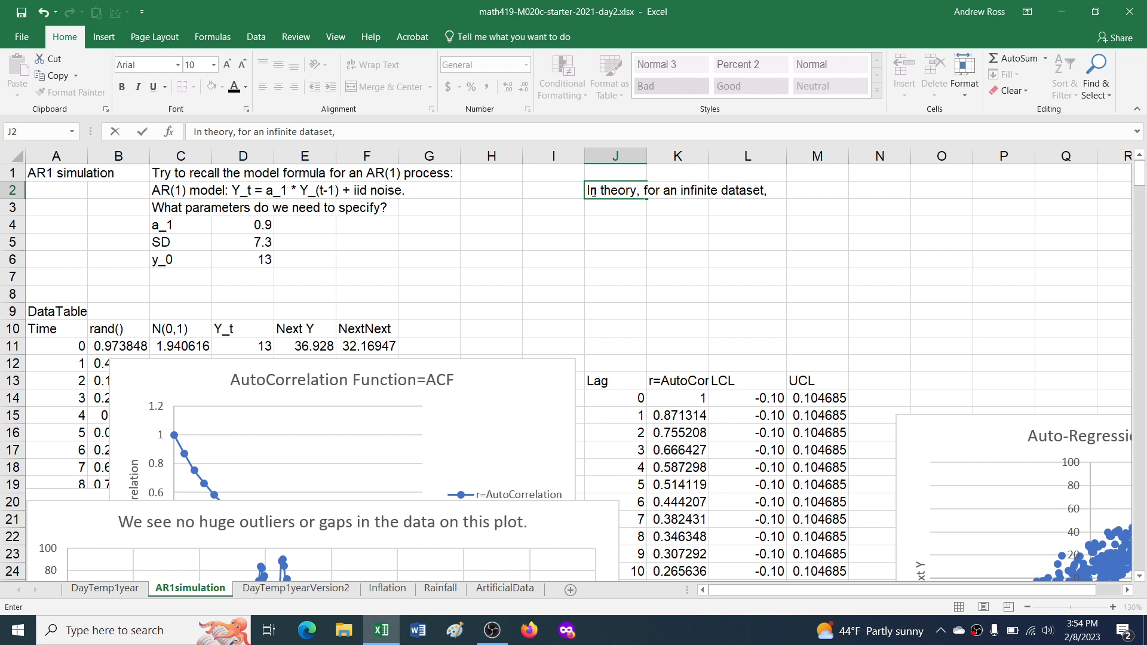
key(Return)
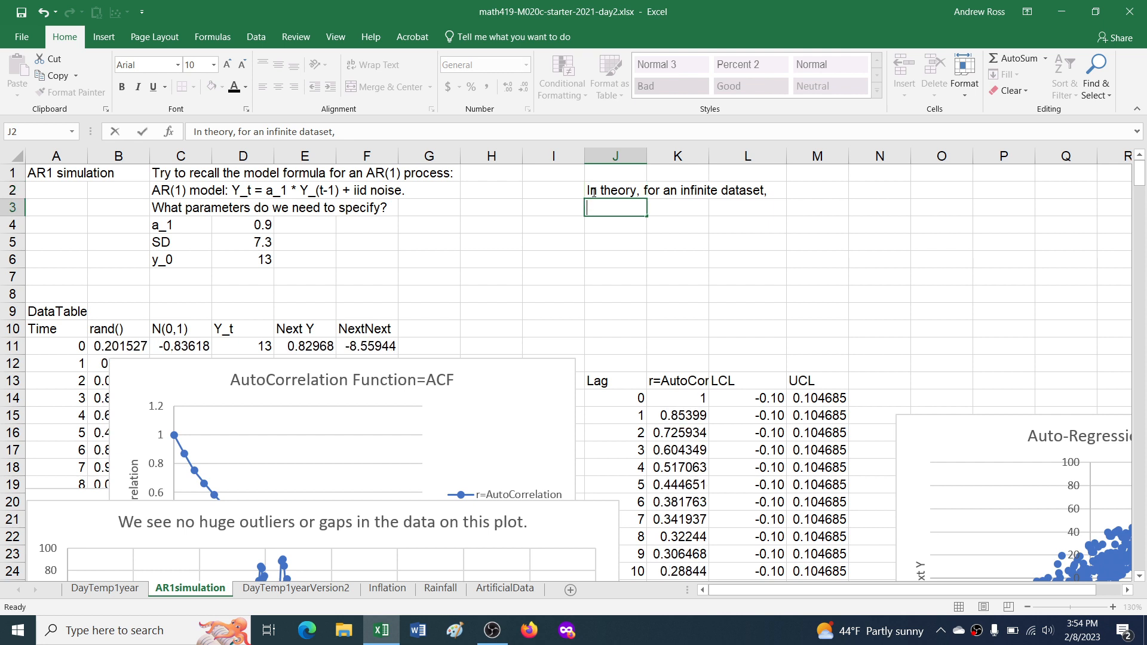
text(ACF at)
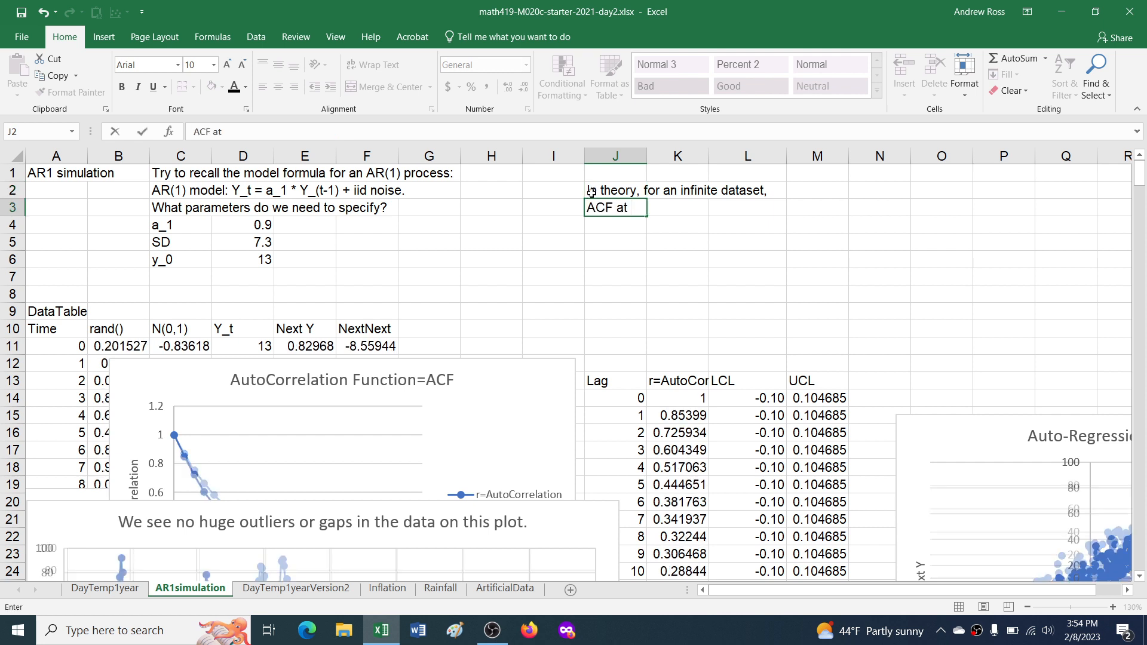
text( lag 1 is a_1)
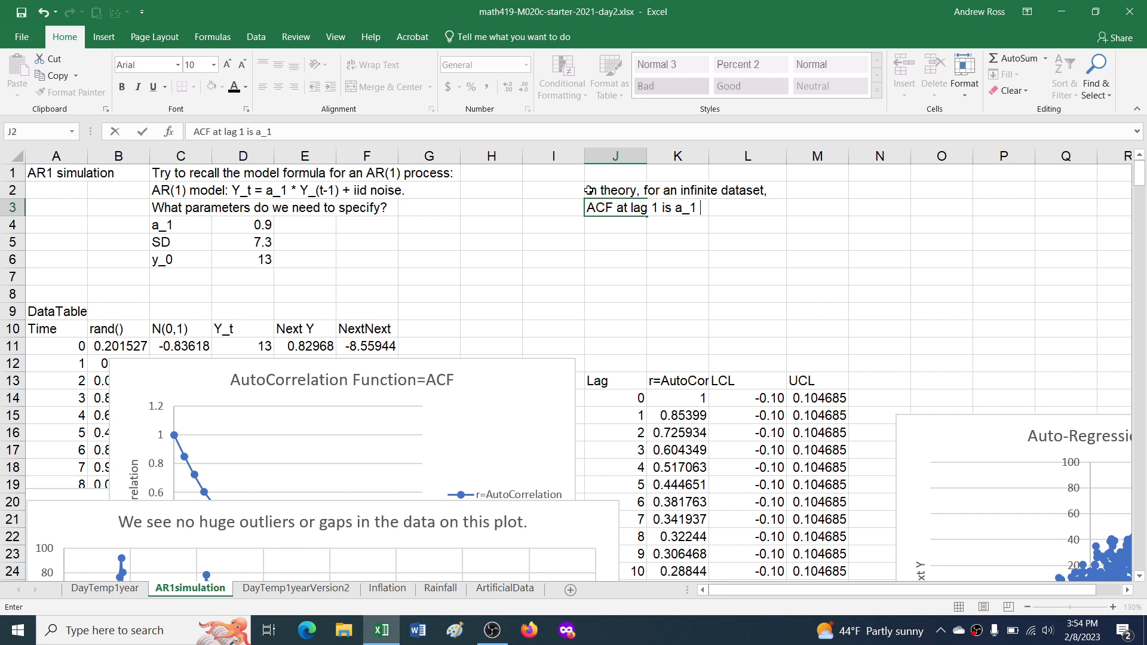
key(ctrl+Return)
Append "for an AR(1) model." to the end of the note in J2
click(589, 190)
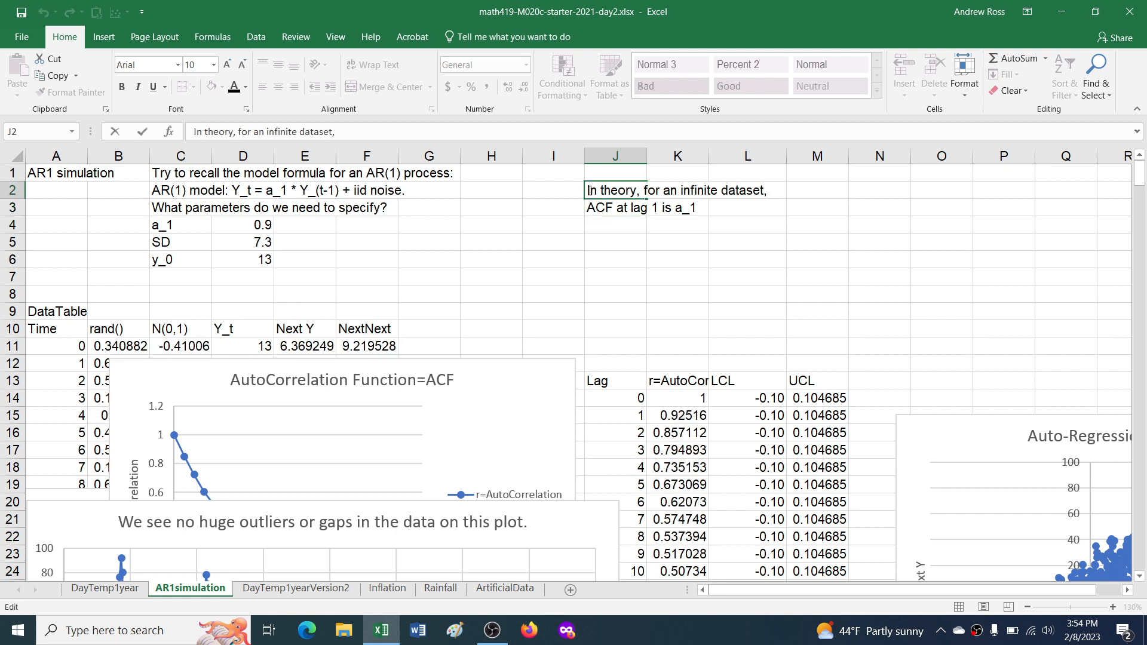
key(F2)
text(for an AR(1) model.)
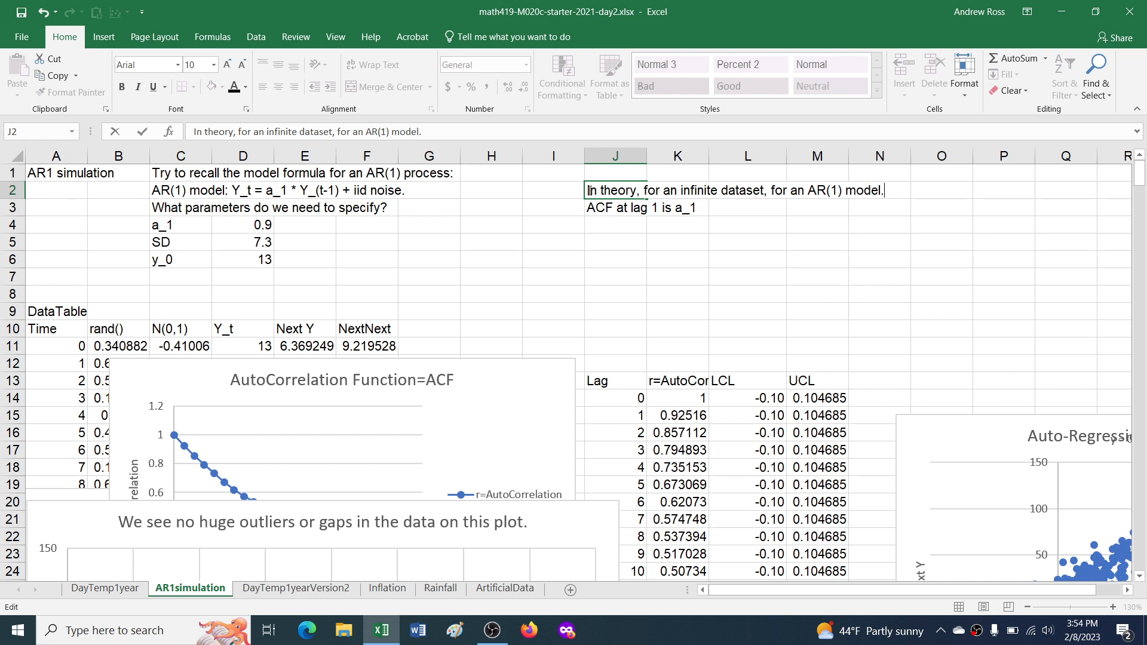
key(Return)
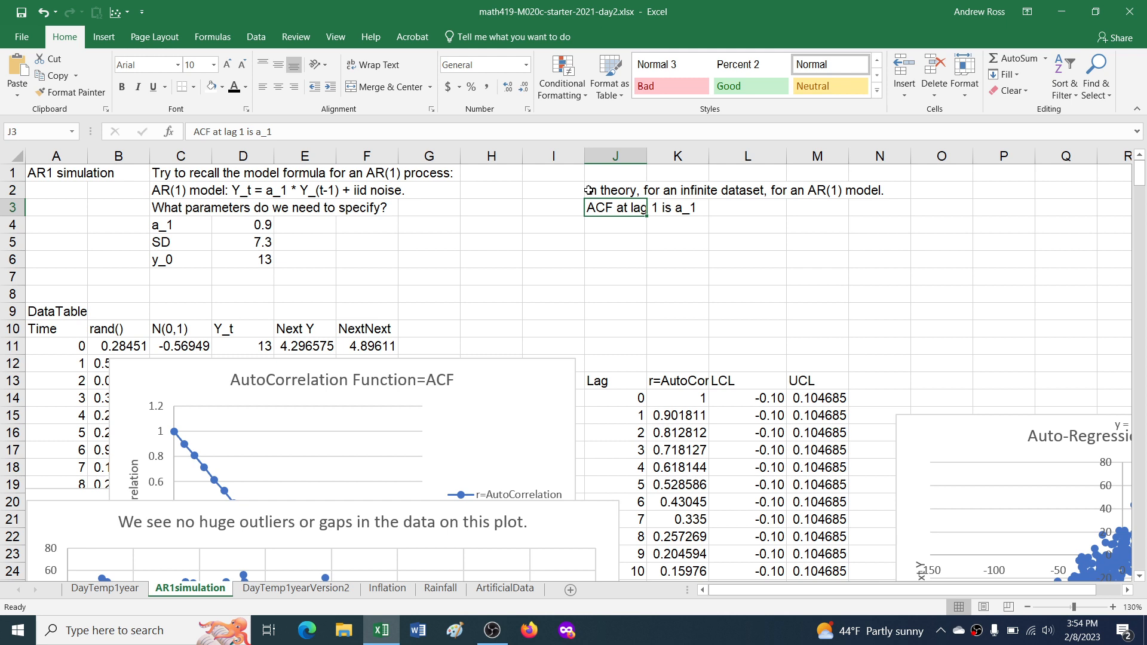
Enter the note "ACF at lag 2 is (a_1)^2" in J4
key(Return)
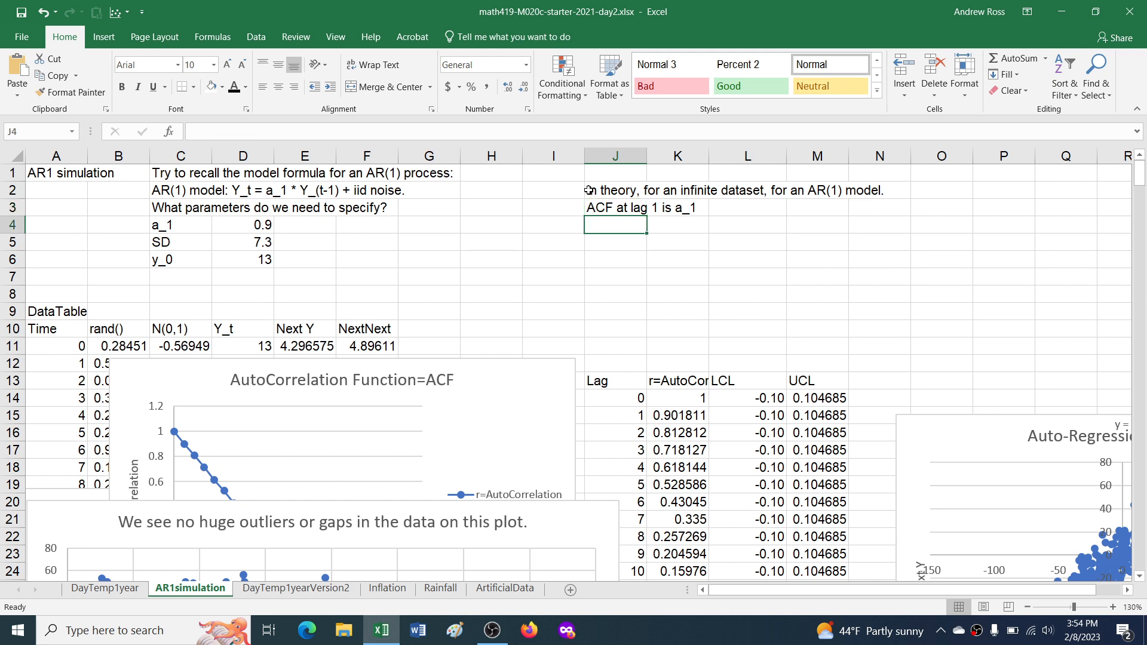
text(ACCF)
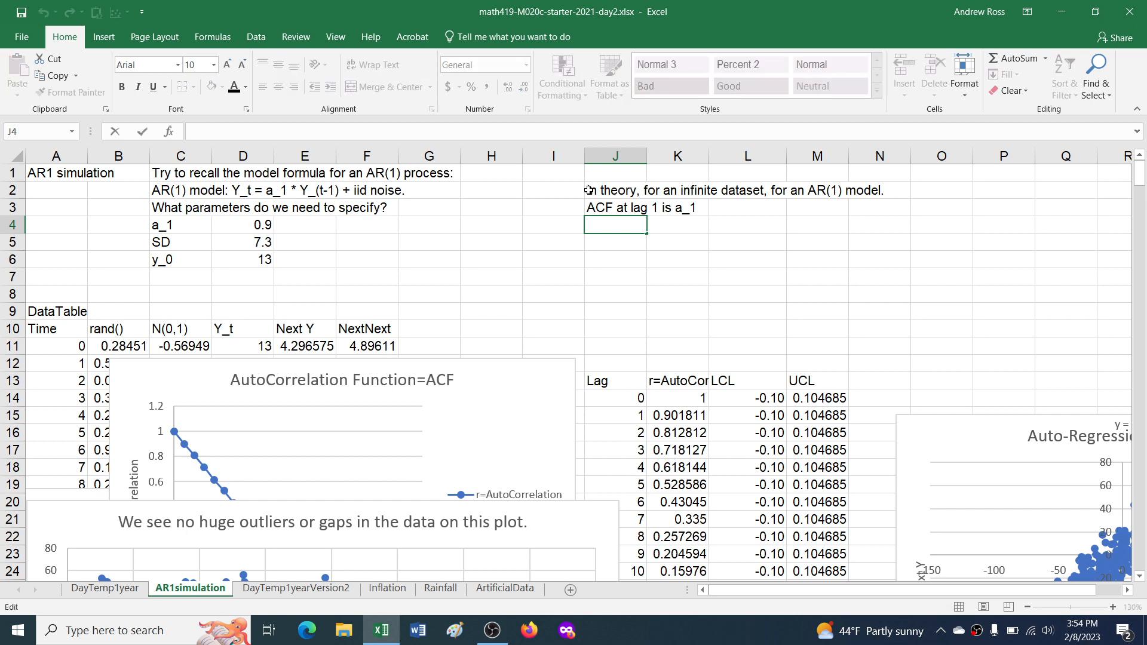
key(BackSpace)
key(BackSpace)
text(F)
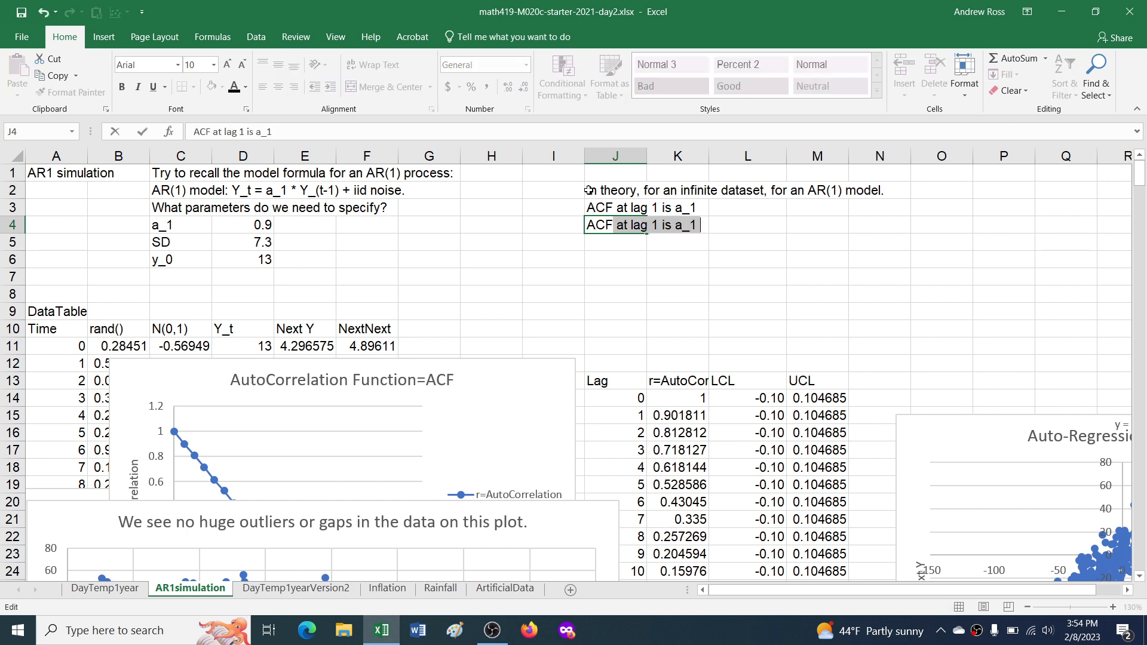
text( at lag 2 is )
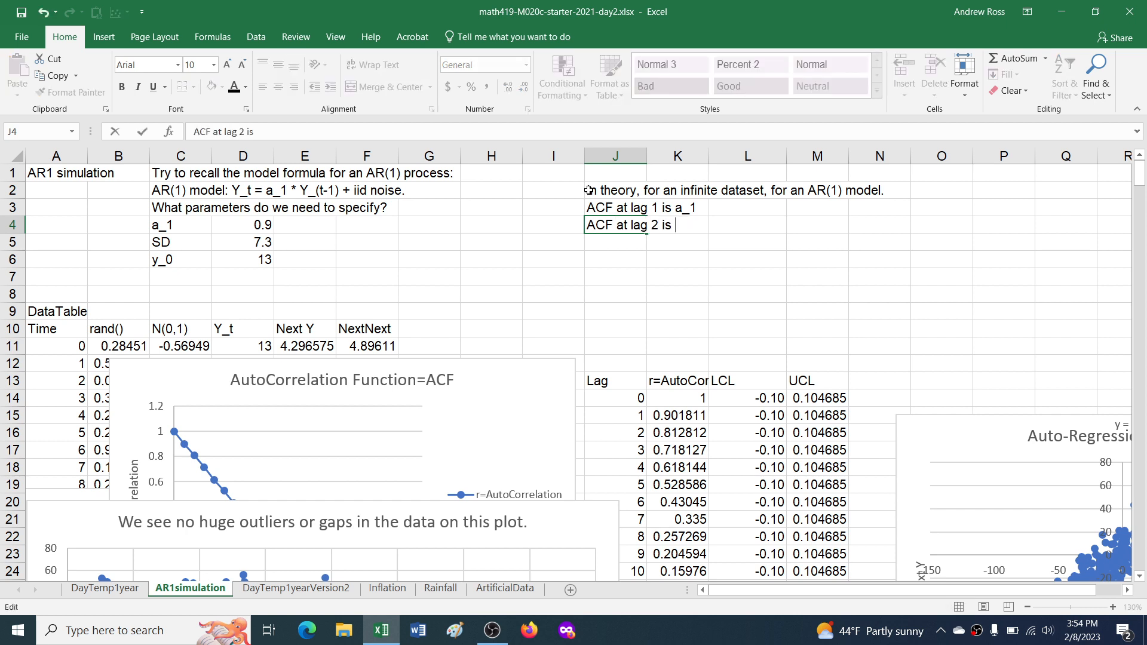
text((a_1)^2)
key(ctrl+Return)
Copy the lag-2 note from J4 into J5 and edit it to read "ACF at lag 3 is (a_1)^3"
key(ctrl+c)
key(Down)
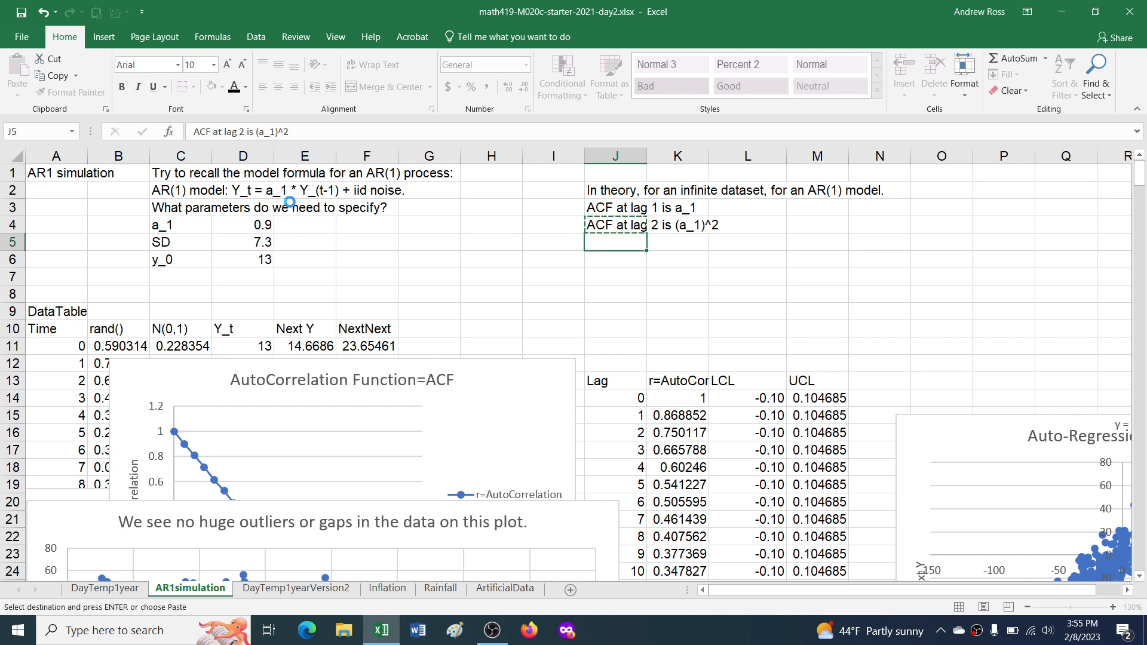
key(ctrl+v)
key(F2)
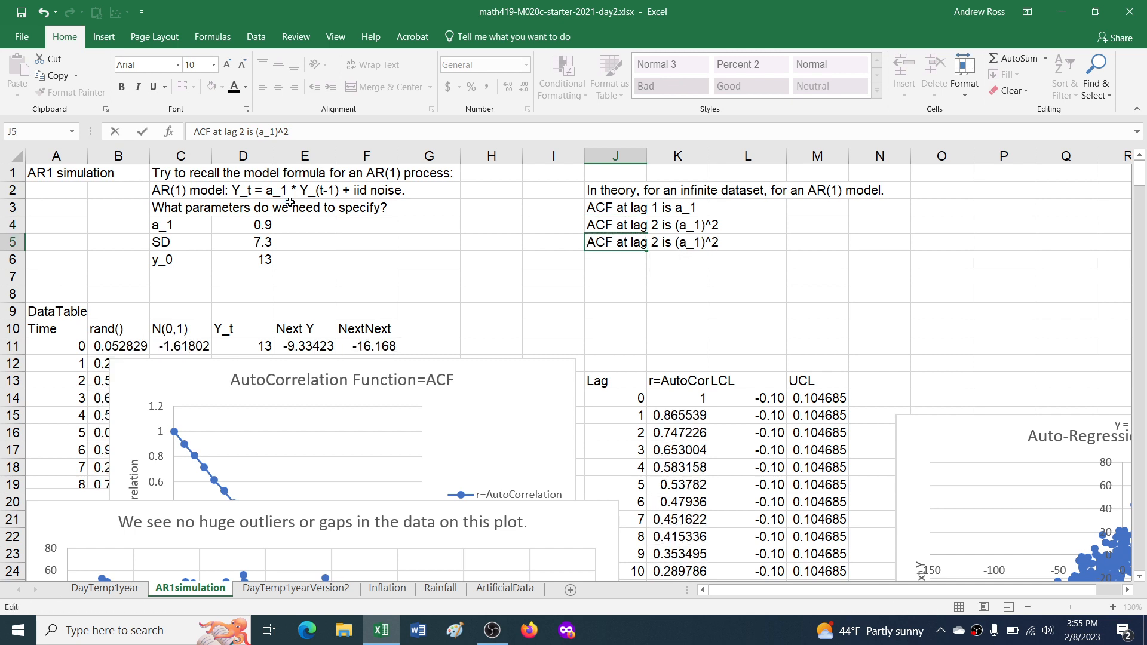
key(BackSpace)
text(3)
key(Left)
key(Left)
key(Left)
key(Left)
key(Left)
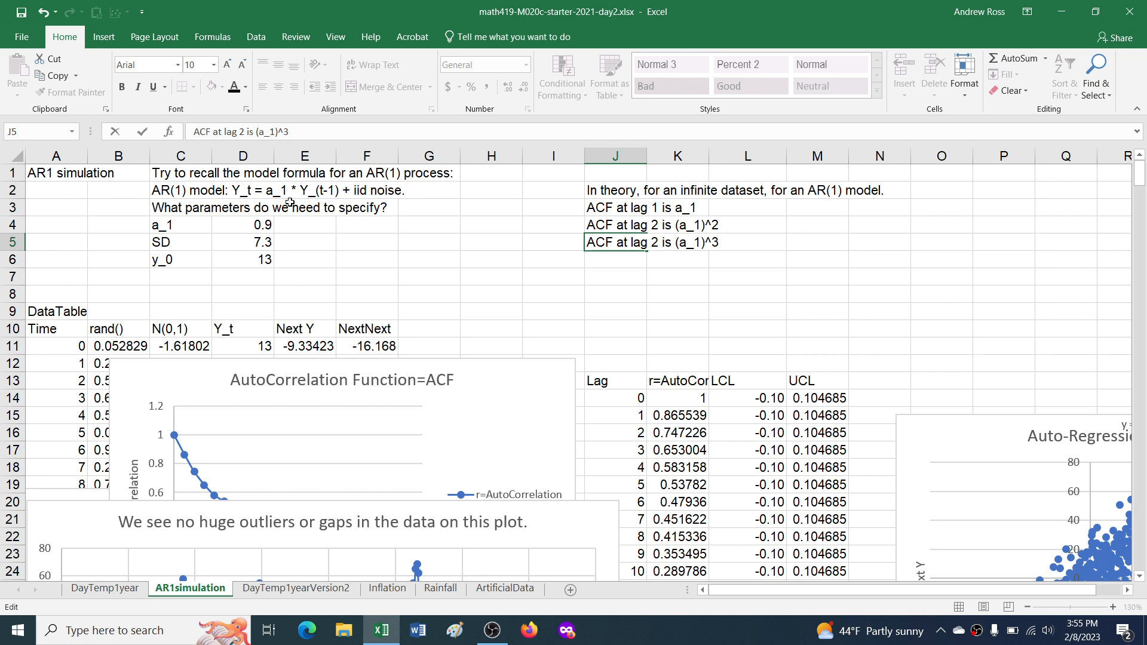
key(BackSpace)
text(3)
key(Return)
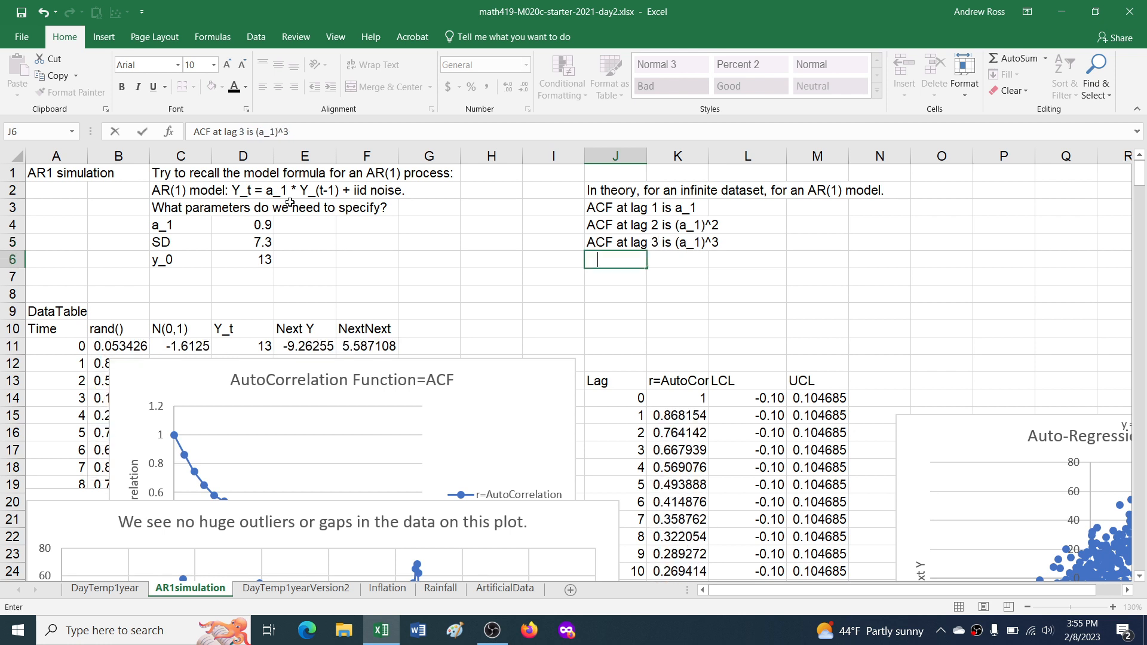
Enter the note "etc: exponential decay in th ACF values." in J6
text(etc: )
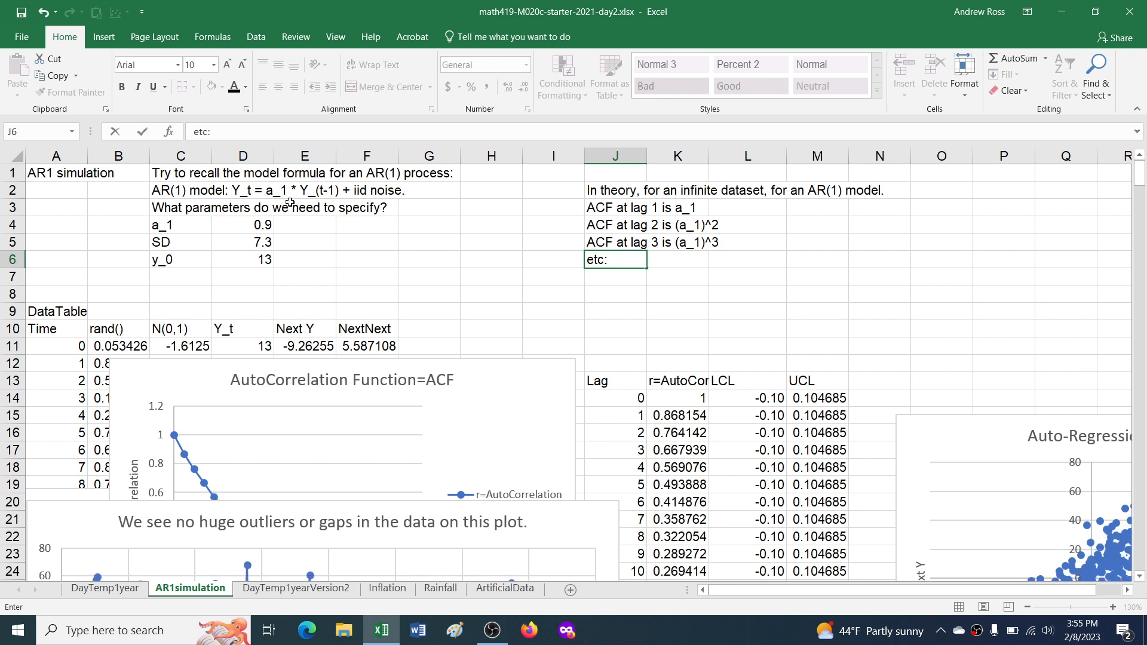
text(exponential de cay in th )
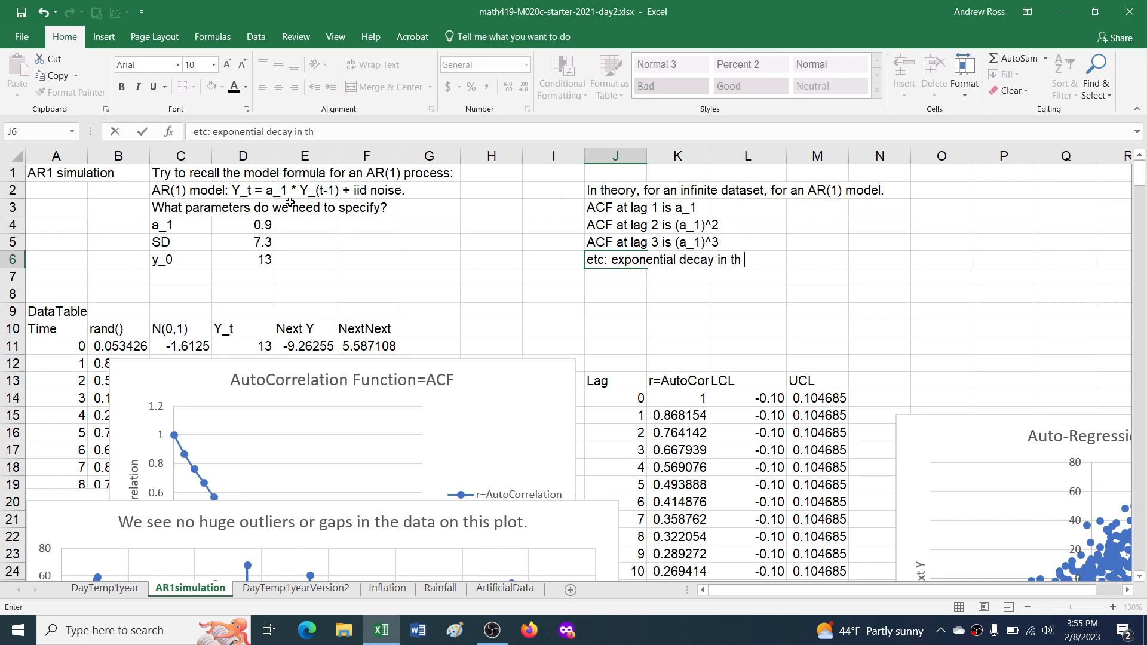
text(ACF values.)
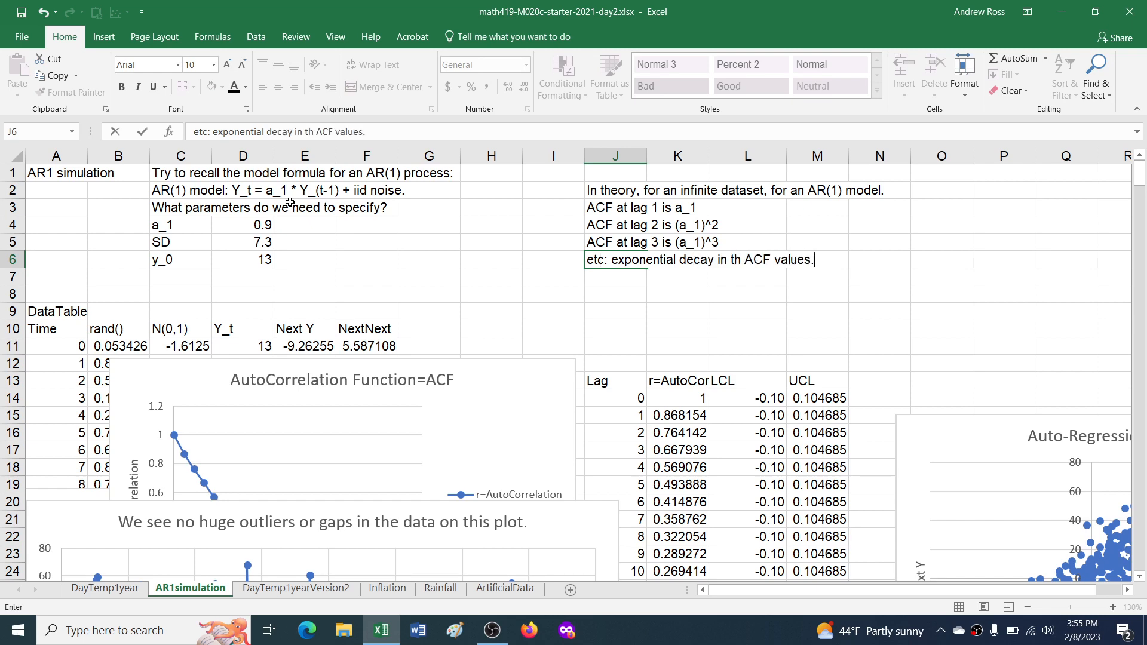
key(Return)
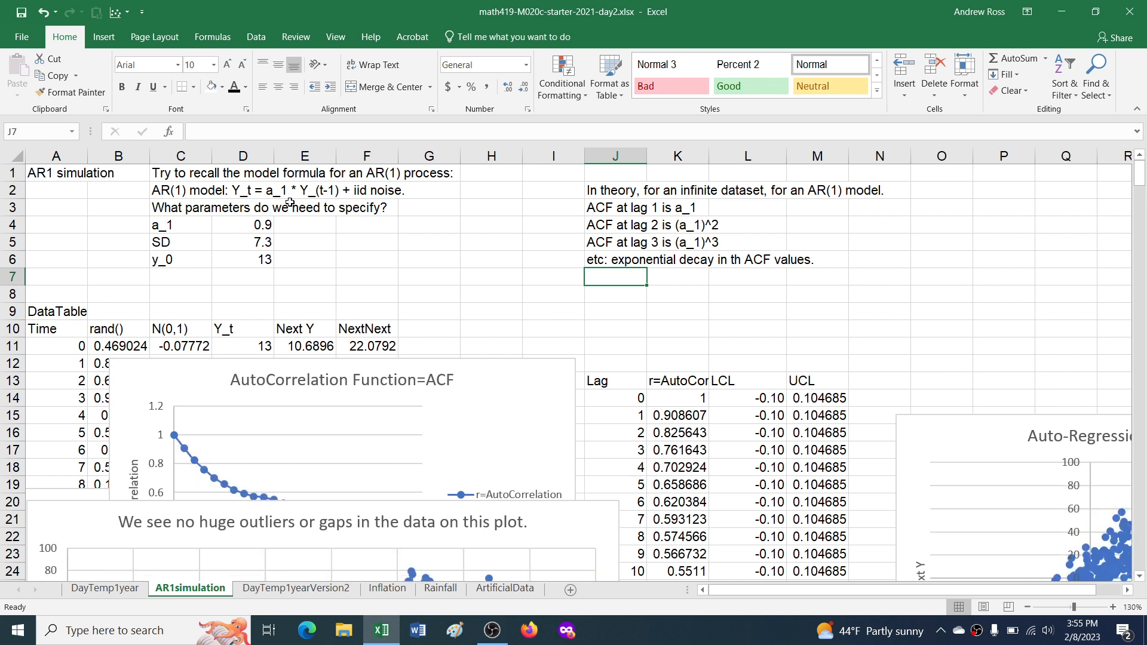
Enter the note "ACF for an AR(2) model is much more complicated an dinteresting." in J7
text(ACF for an A)
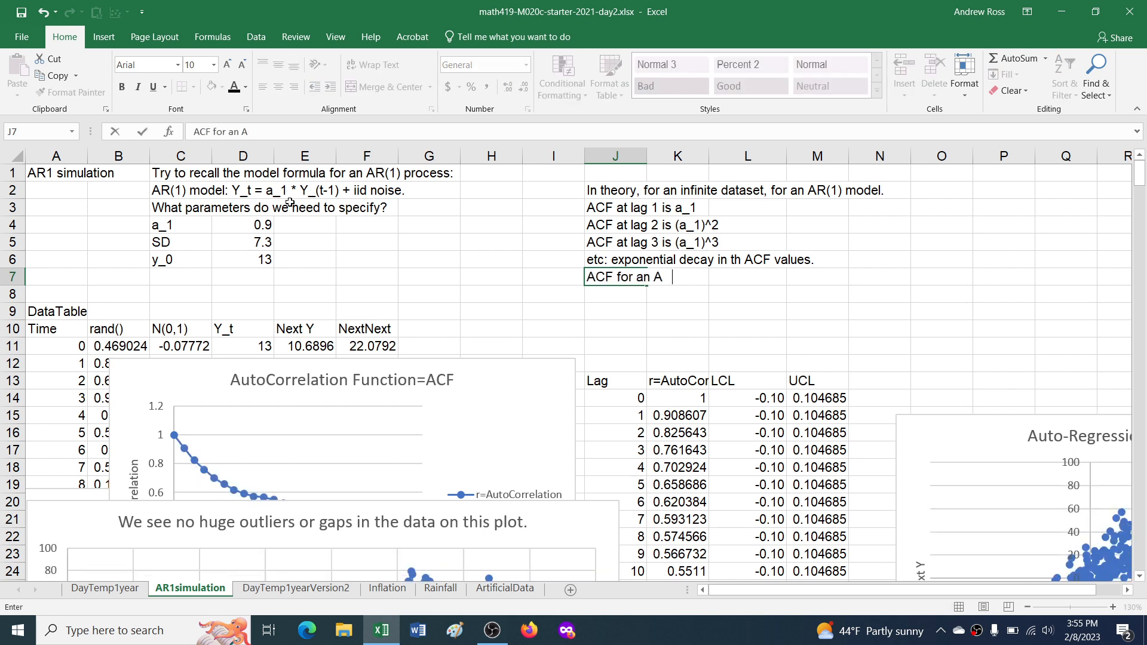
text(R(2) model is)
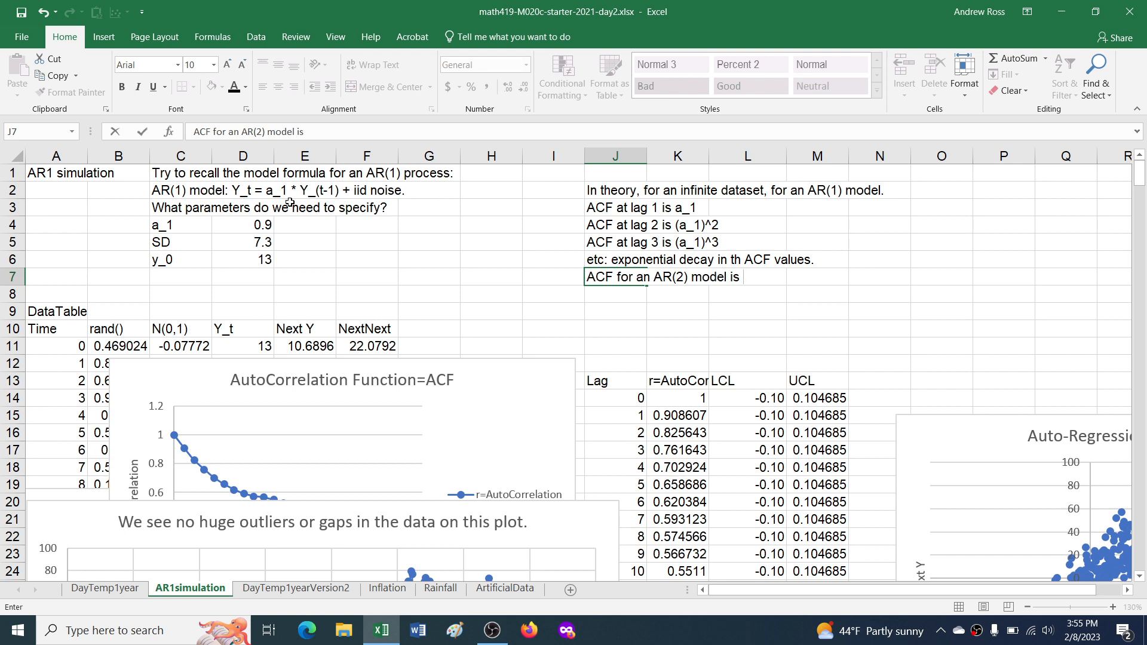
text( much more complicated a)
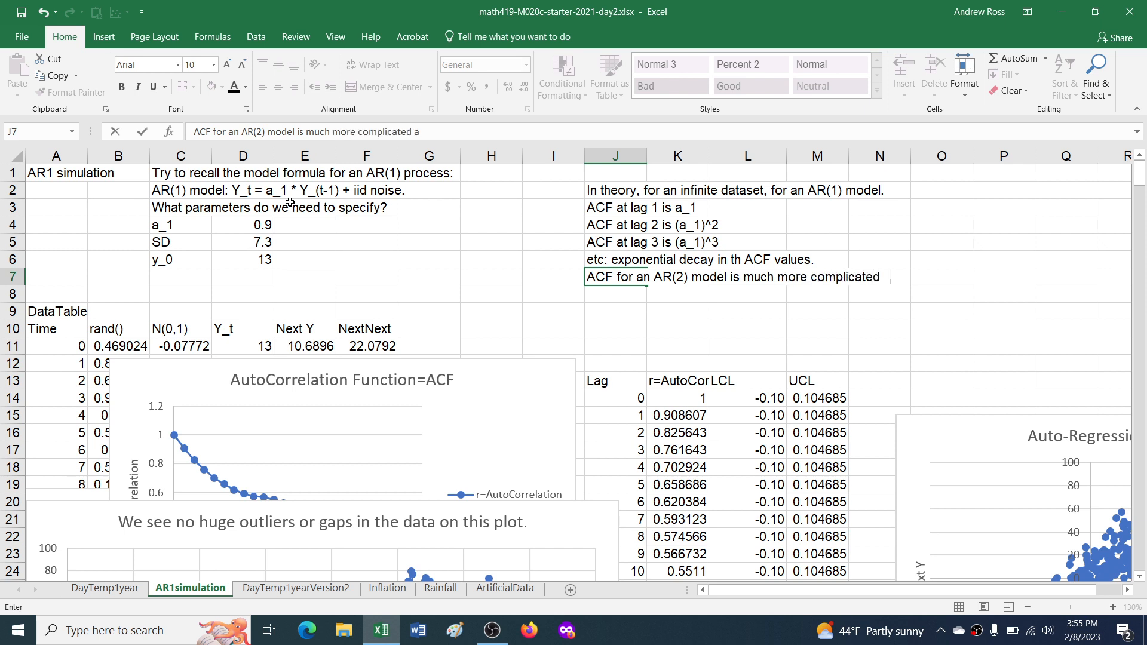
text(n dinteresting.)
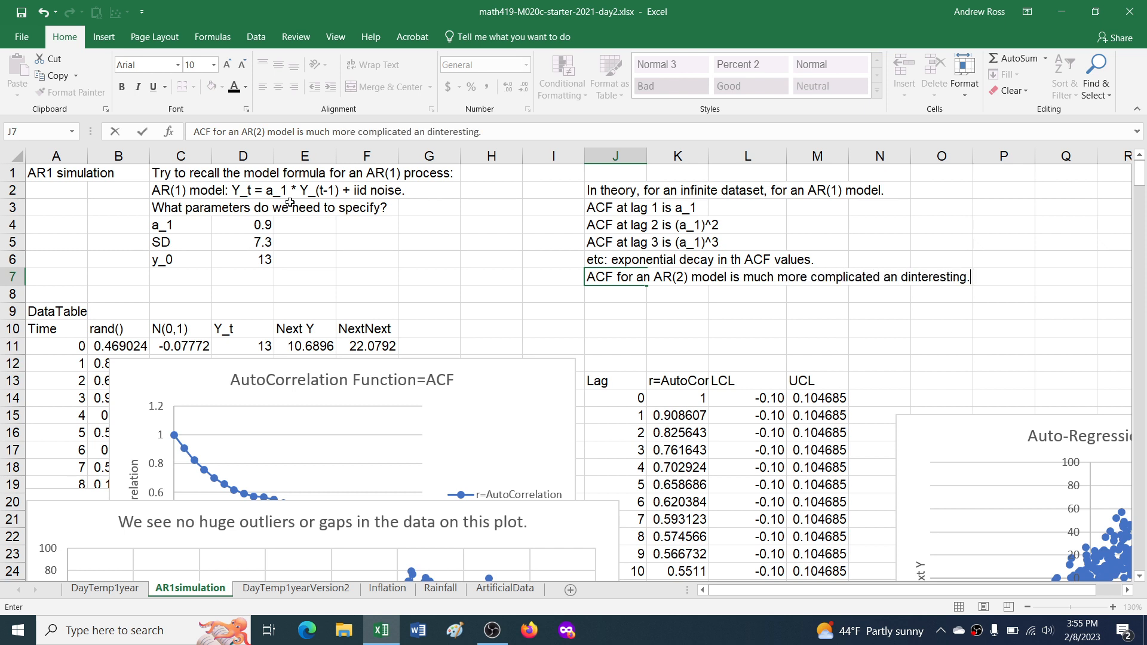
key(Return)
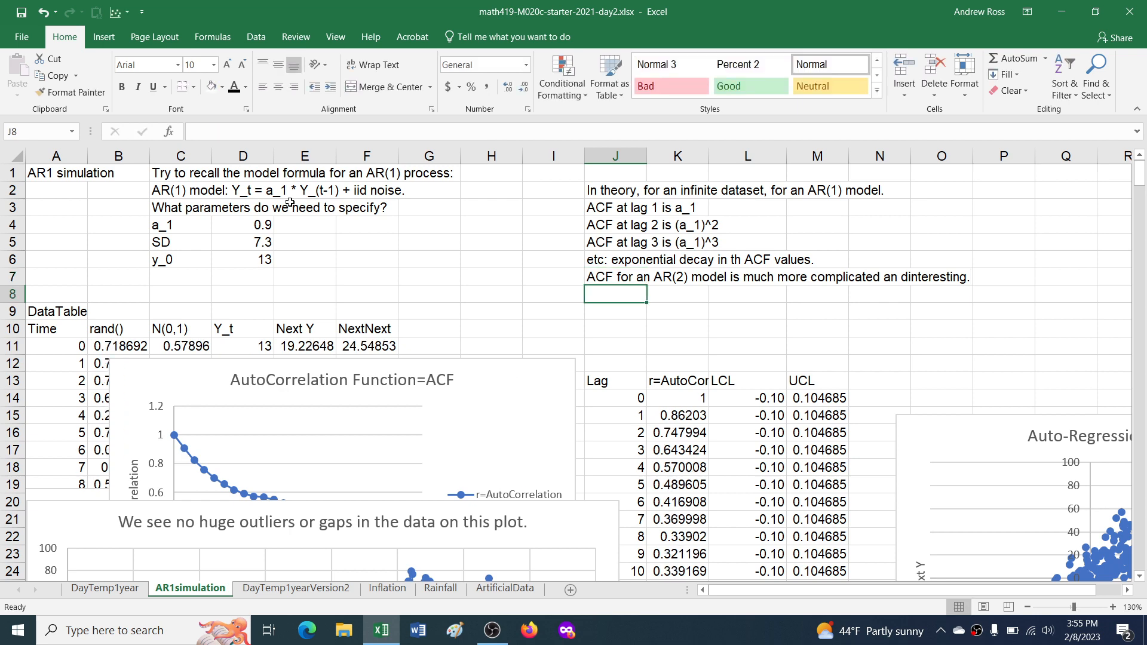
Recalculate the simulation several times while checking the lag-1 and lag-2 autocorrelations in K15 and K16 against a_1 in D4
click(657, 434)
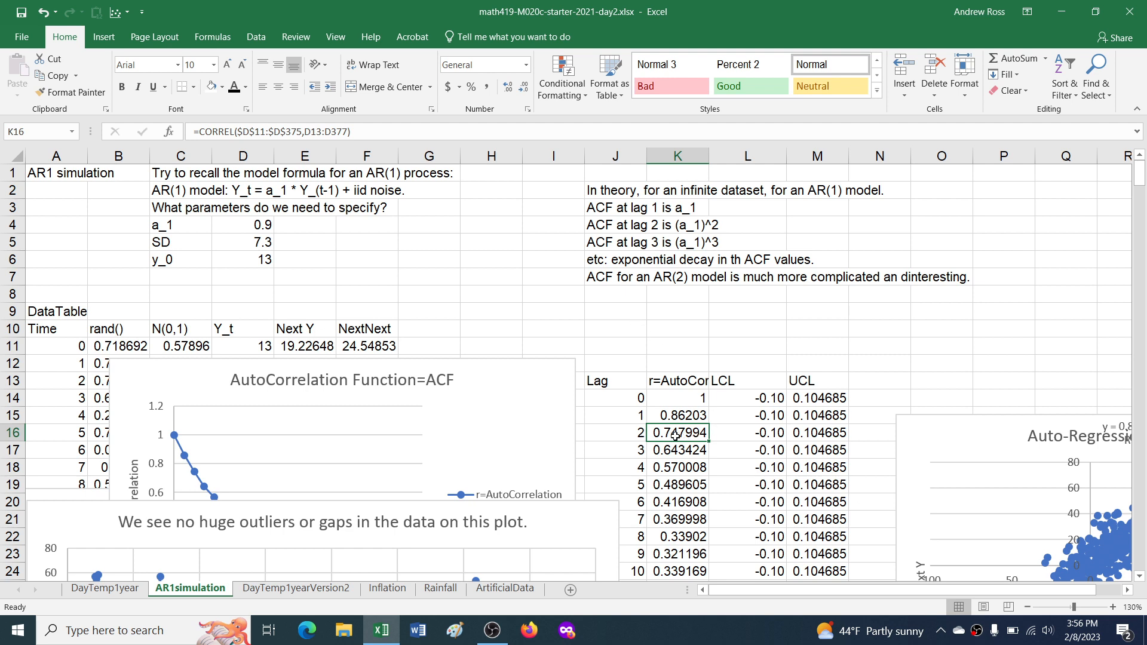
click(666, 416)
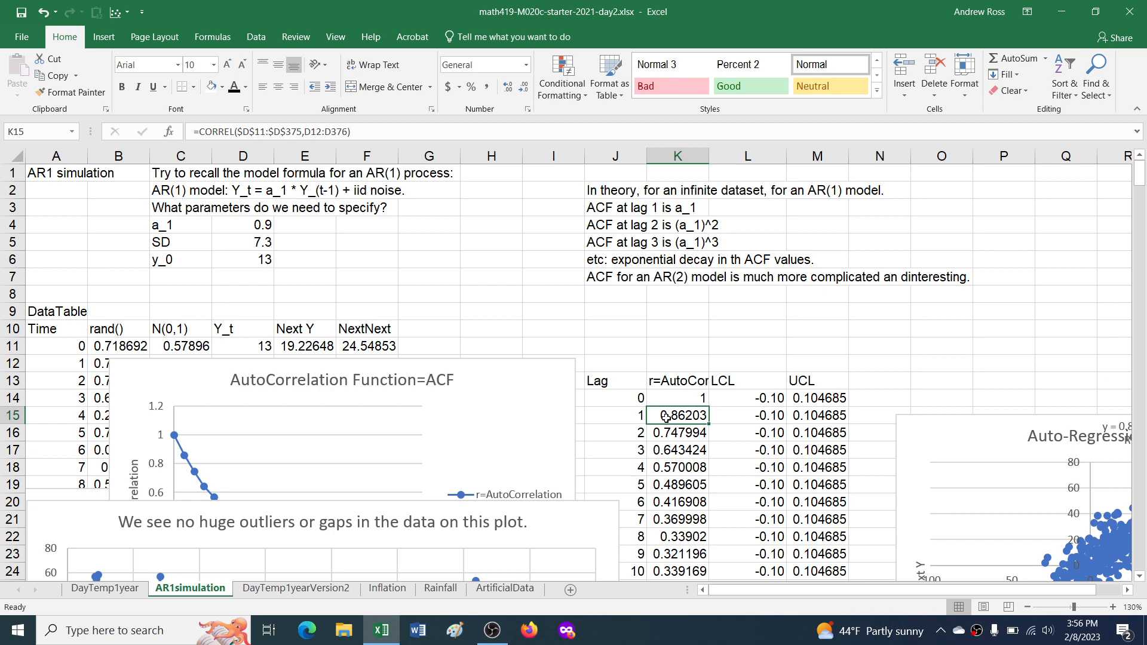
key(F9)
key(F9)
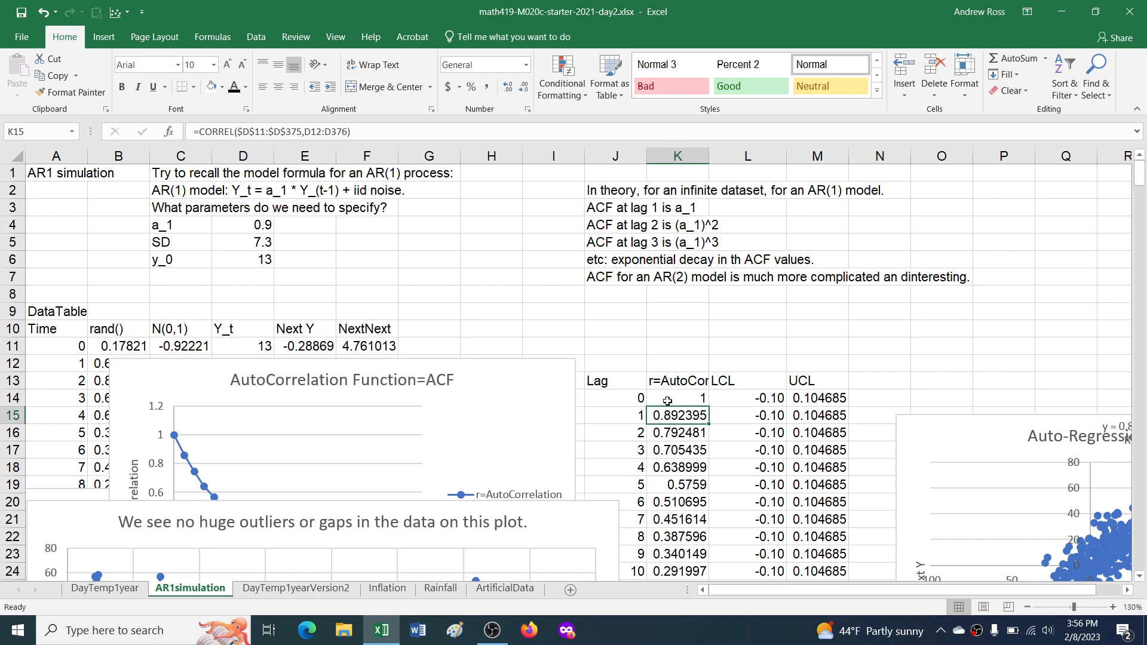
key(F9)
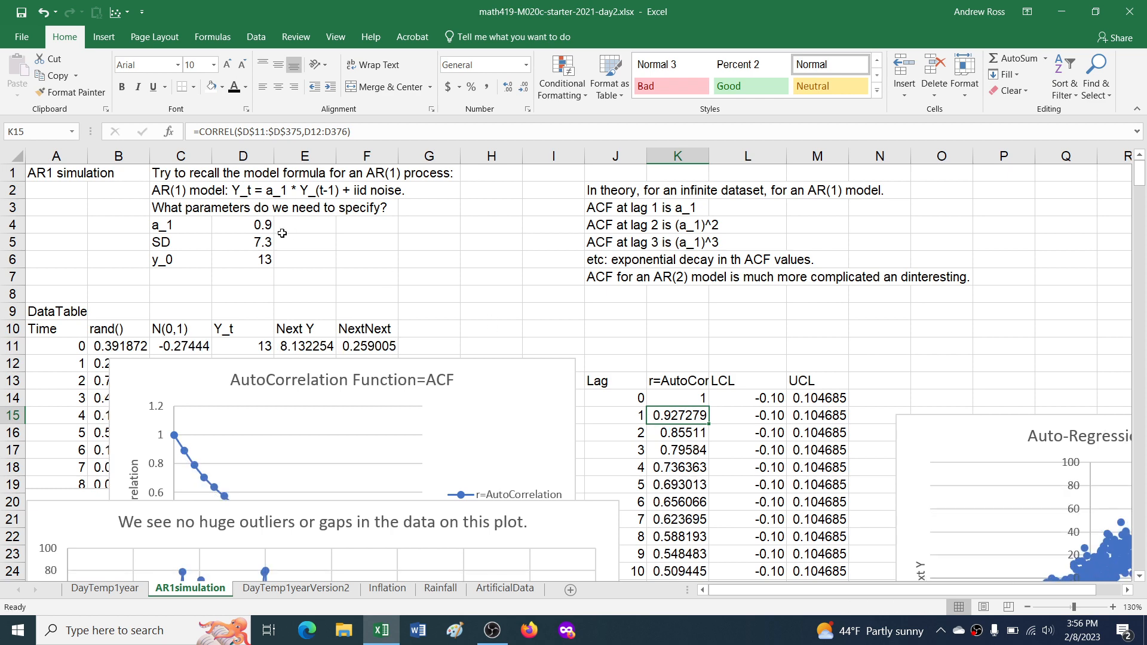
click(228, 223)
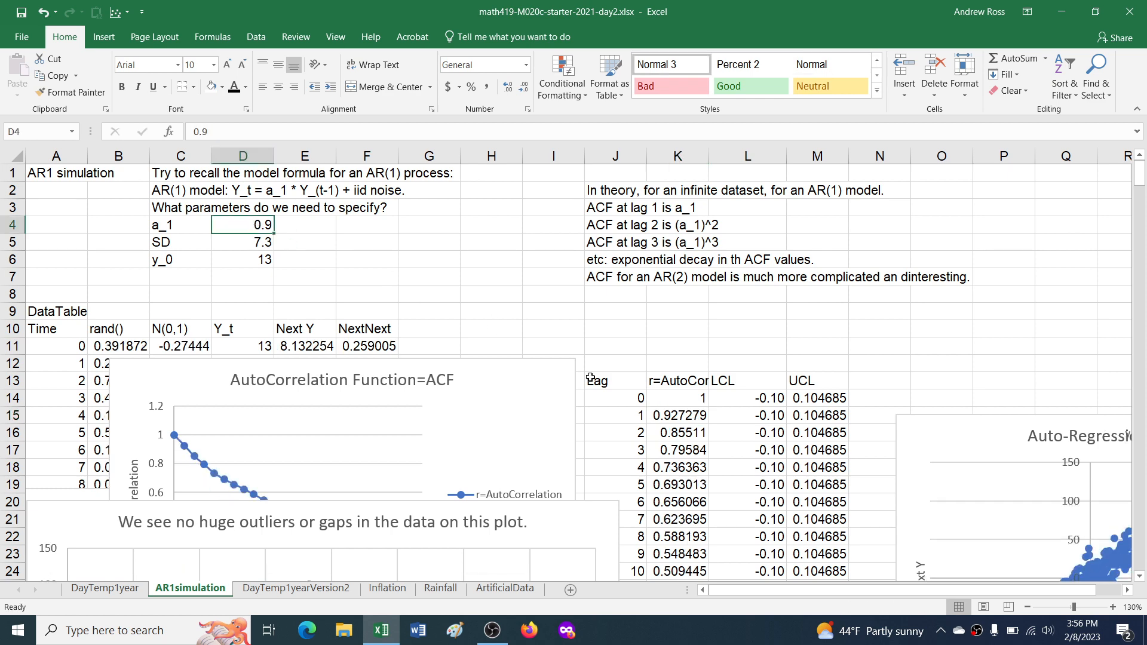
click(687, 434)
key(F9)
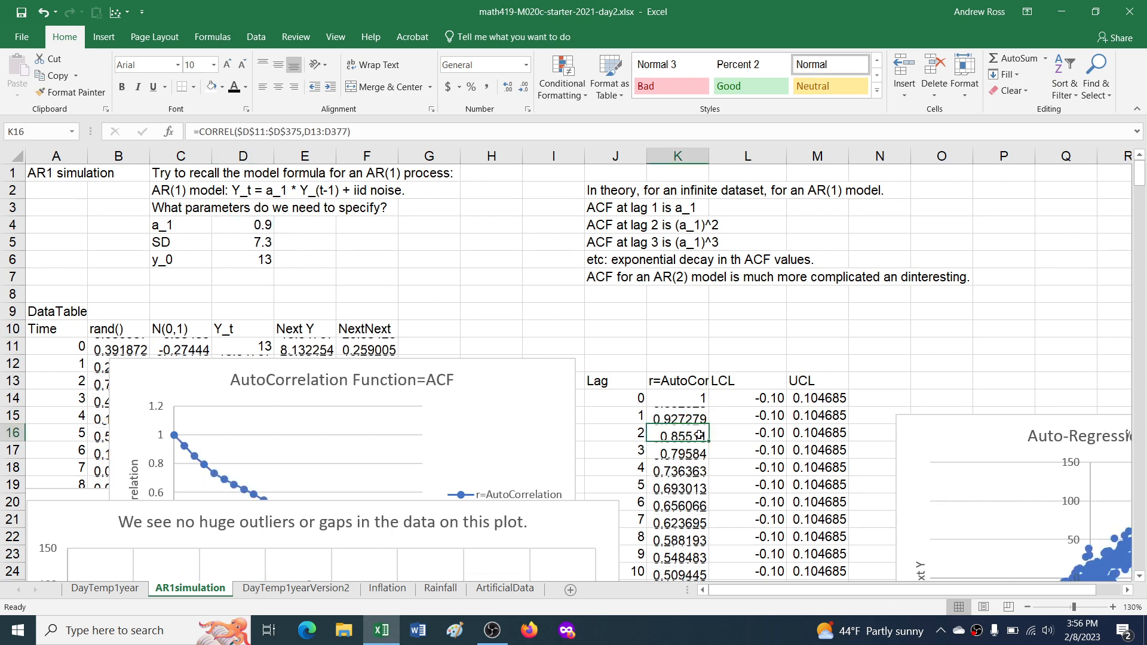
key(F9)
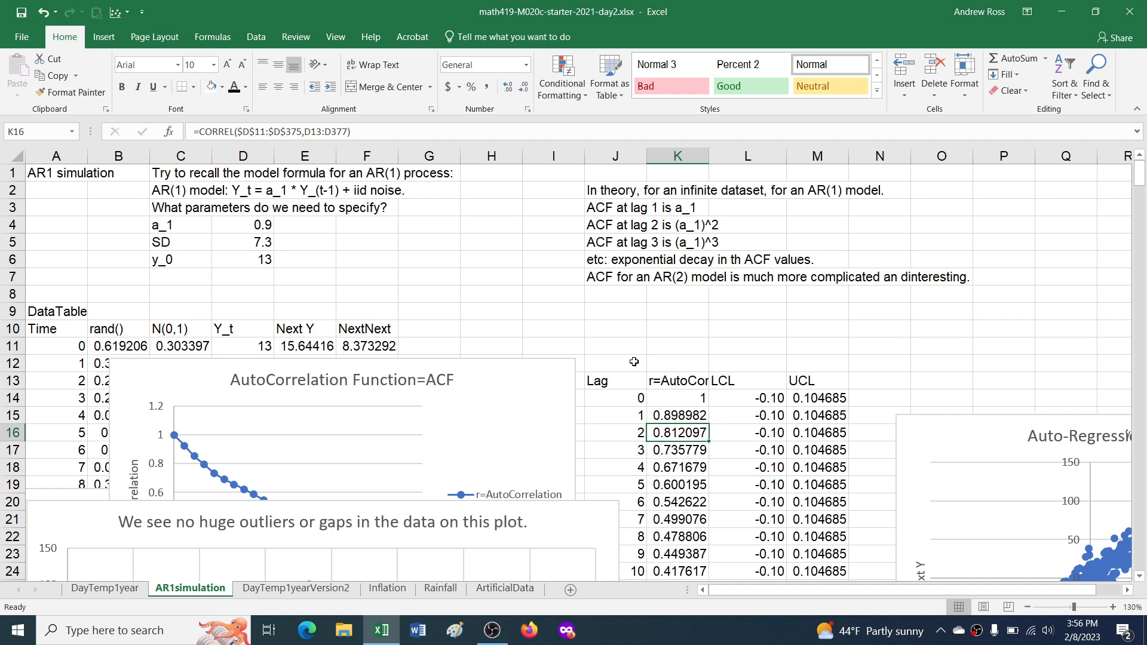
Enter the note "Just because you se a nonzero ACF at lag 2" in J9
click(609, 313)
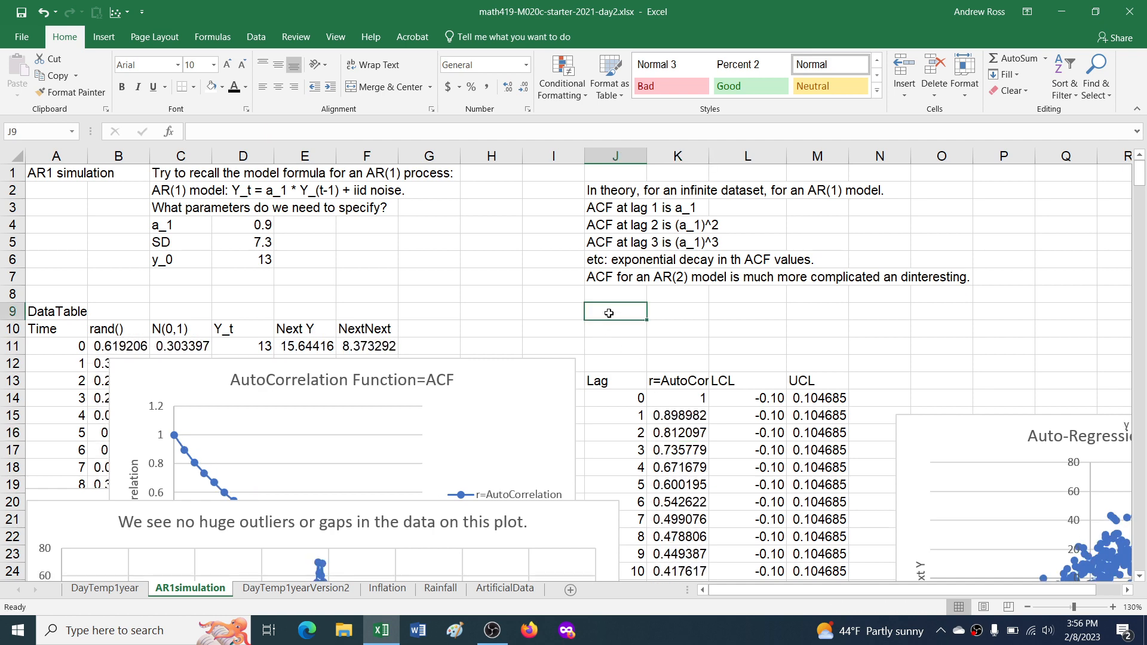
text(Just becaus)
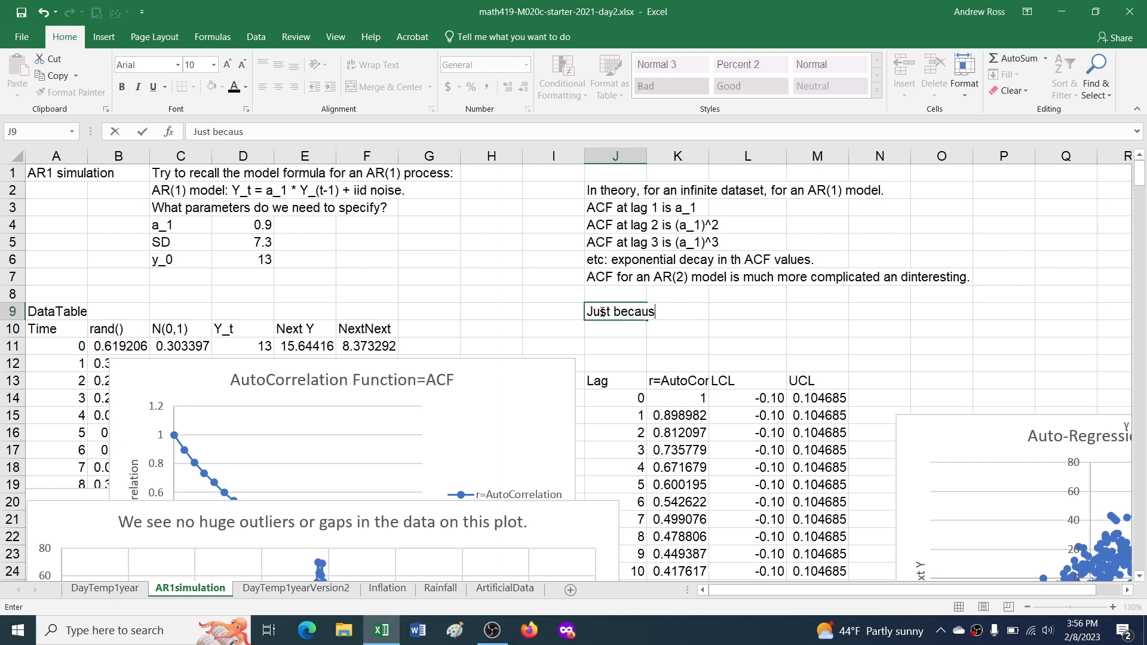
text(e you se a nonzer)
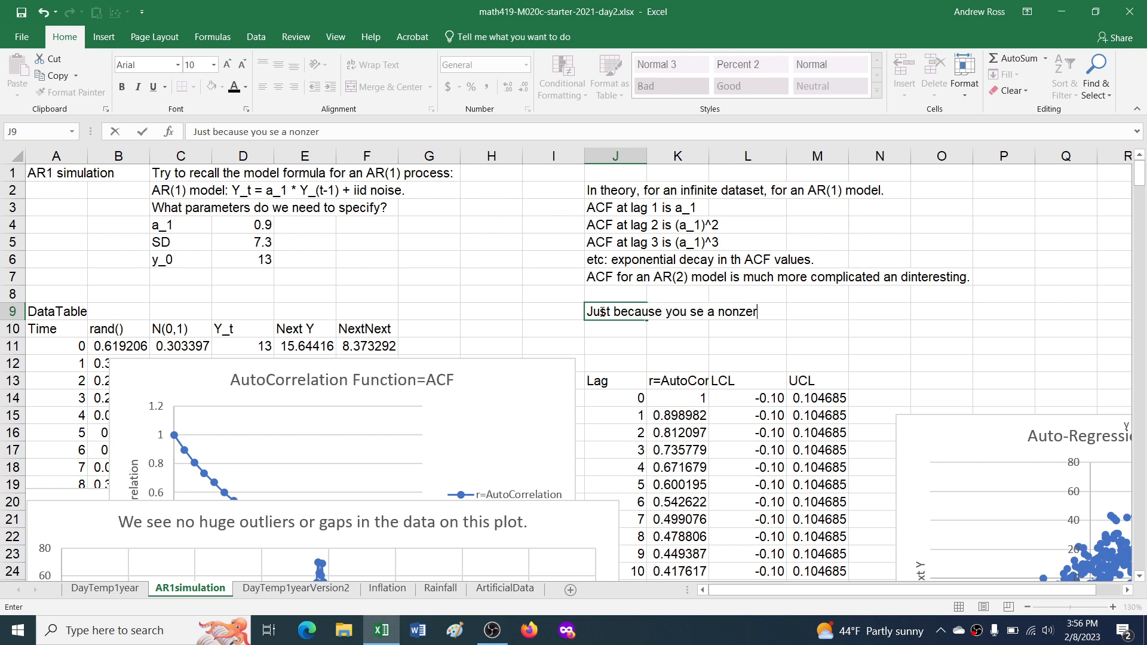
text(o ACF at lag 2)
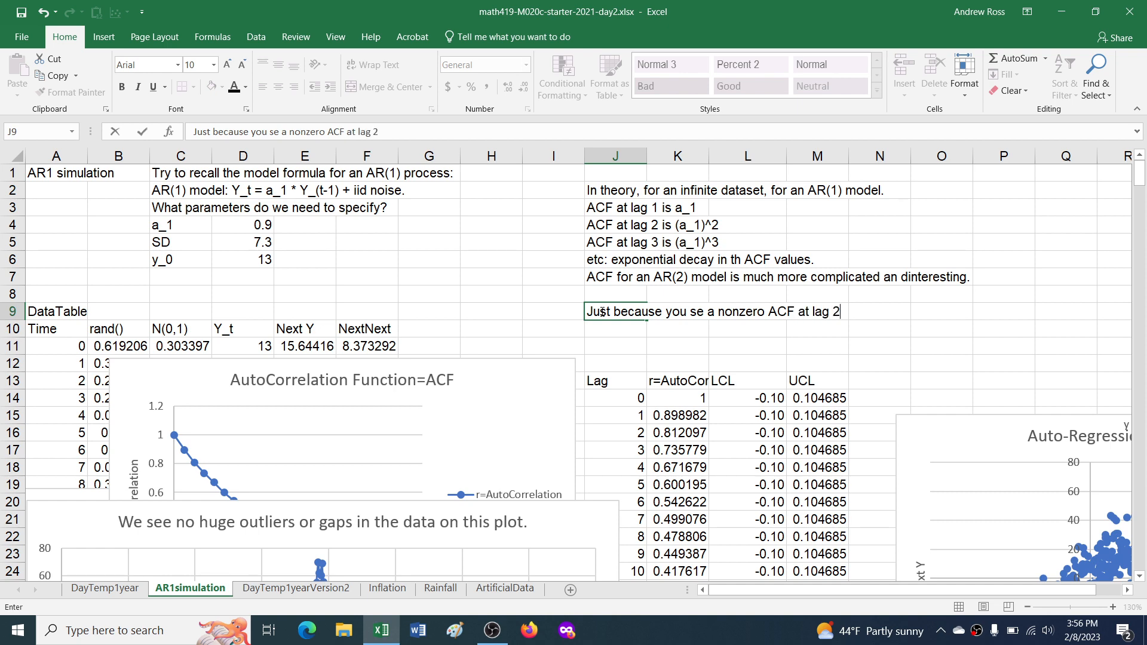
key(Return)
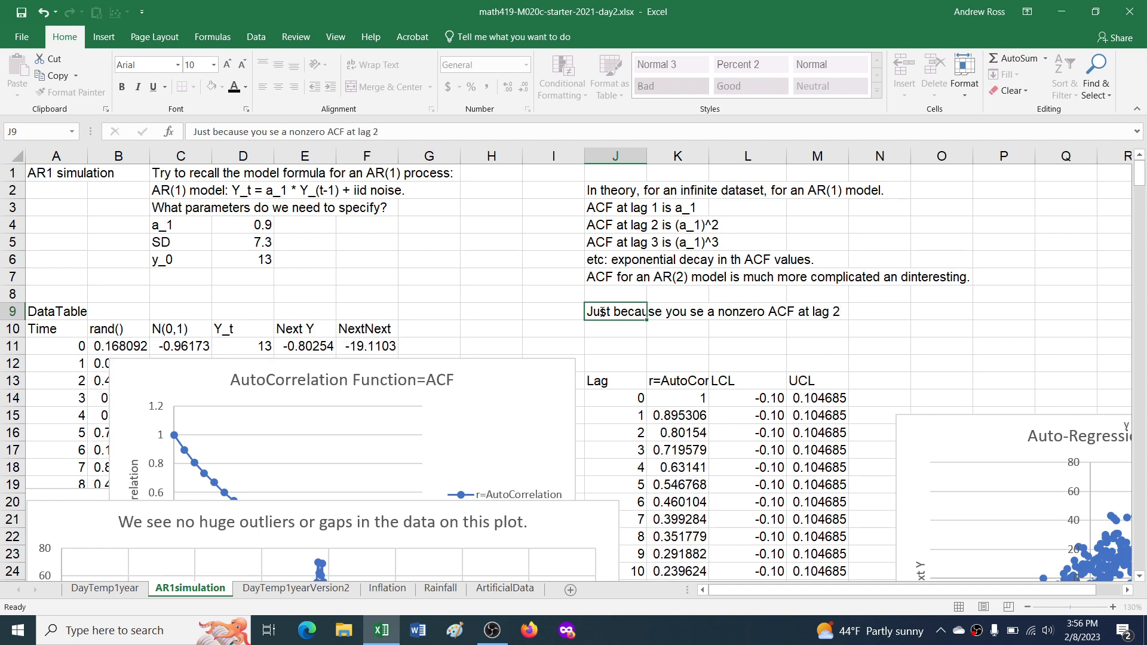
Continue the note in J10 with "doesn't mean that an AR(1) model is a bad fit."
text(doesn't mean that n)
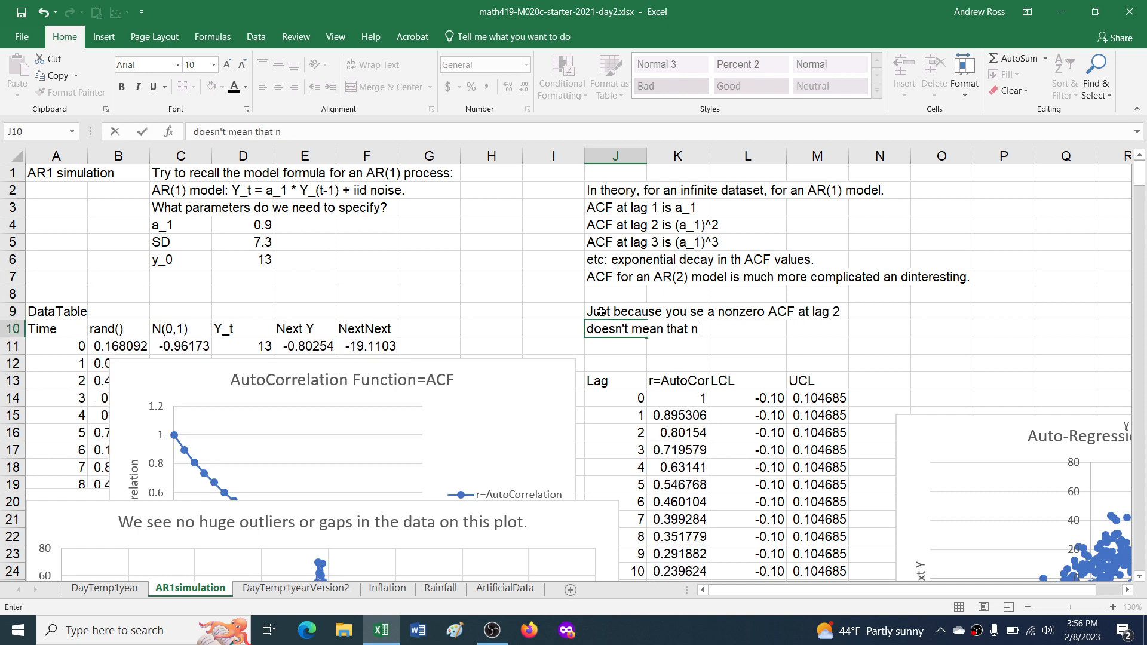
key(BackSpace)
text(an AR()
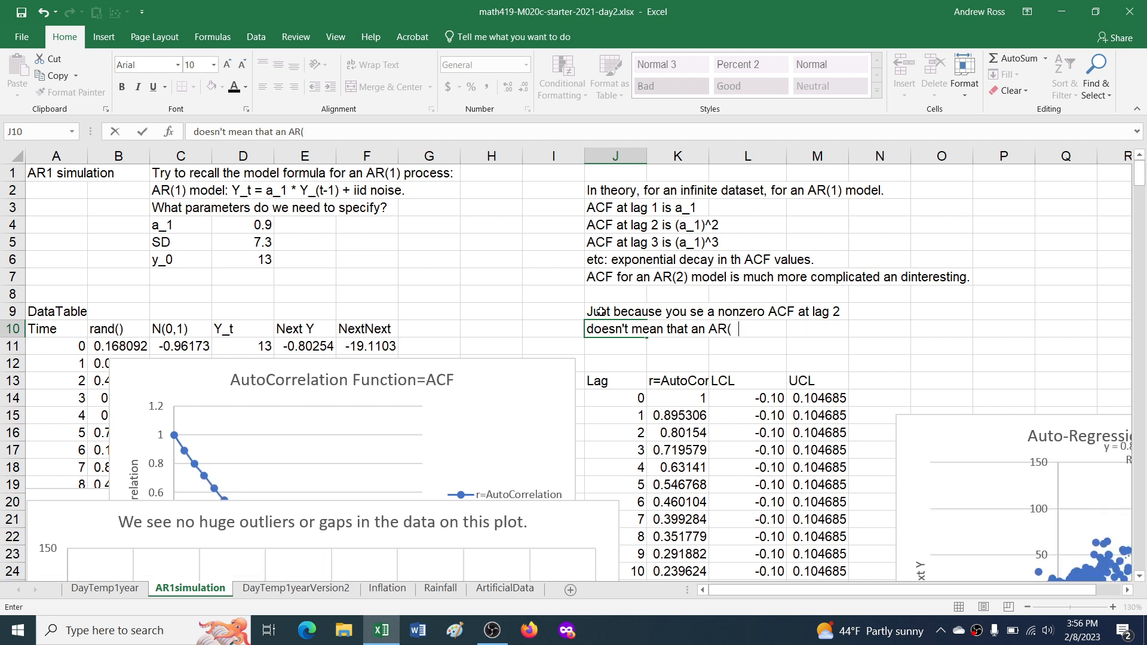
text(1) model is a bad fit.)
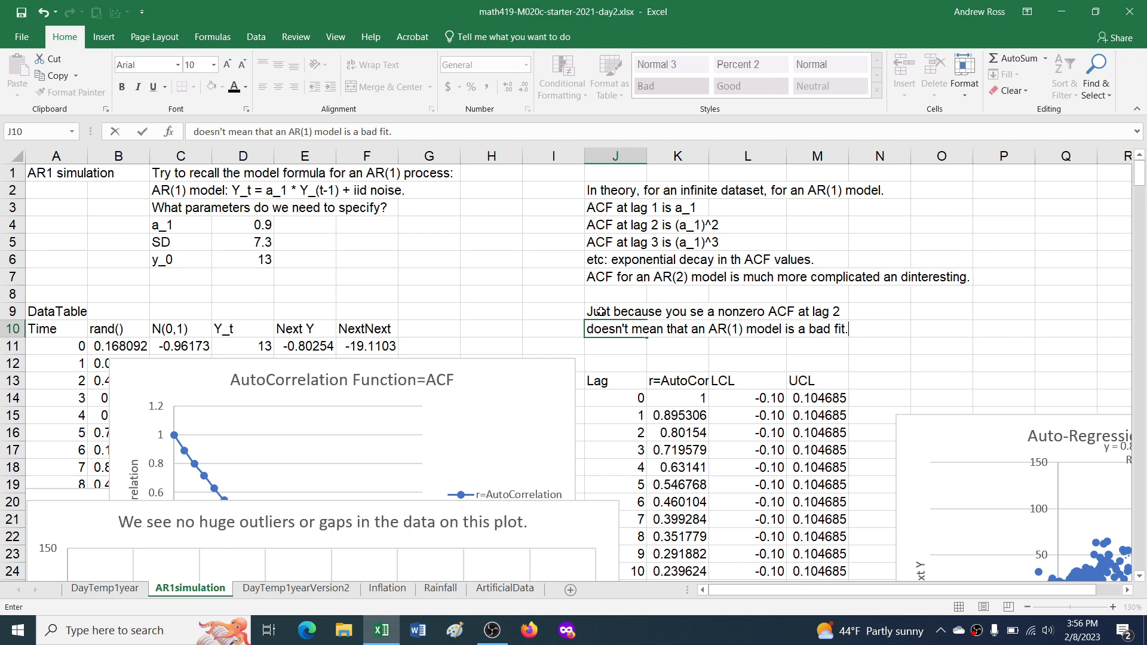
key(Return)
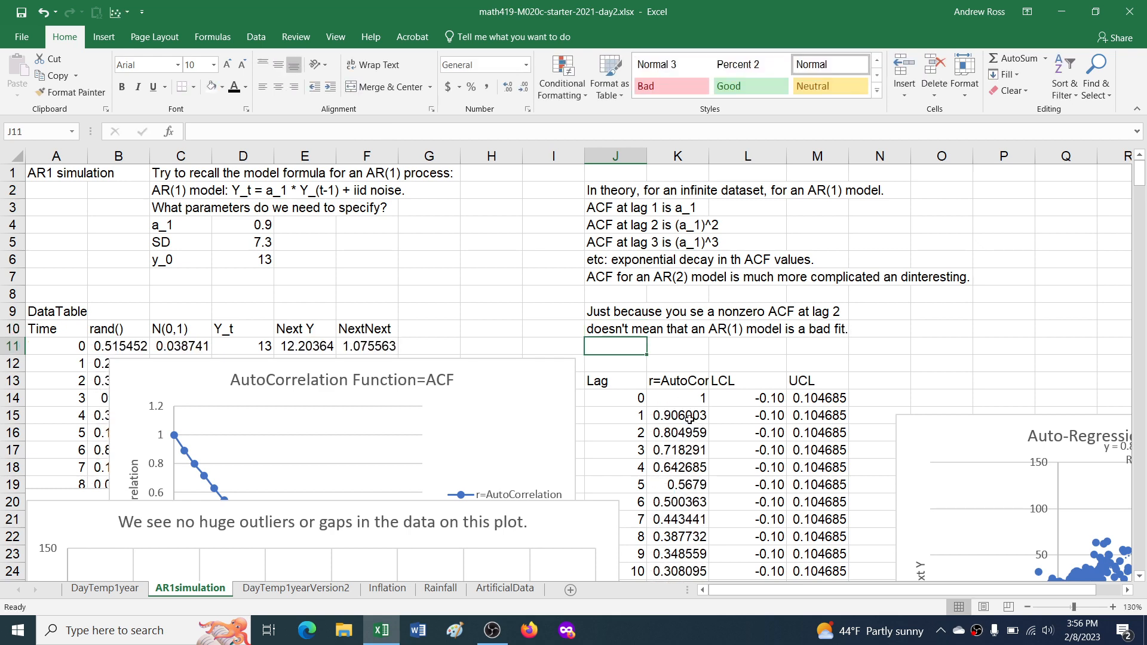
Review the lag-2 and lag-1 autocorrelations in K16 and K15 and the prediction question noted in J11
click(689, 433)
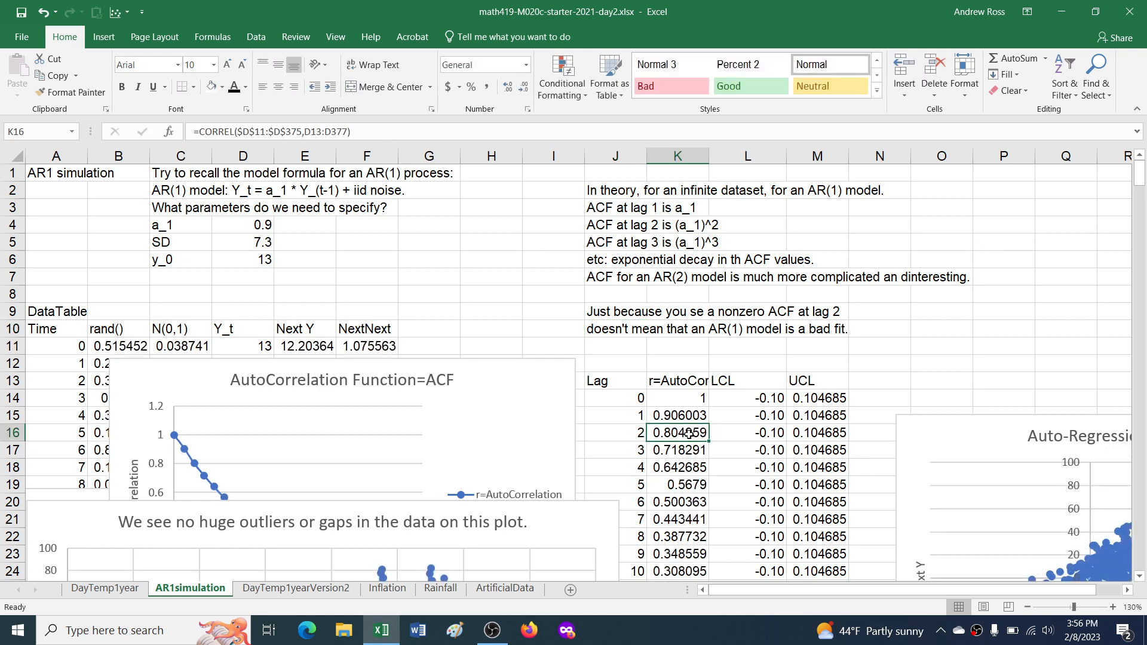
click(689, 413)
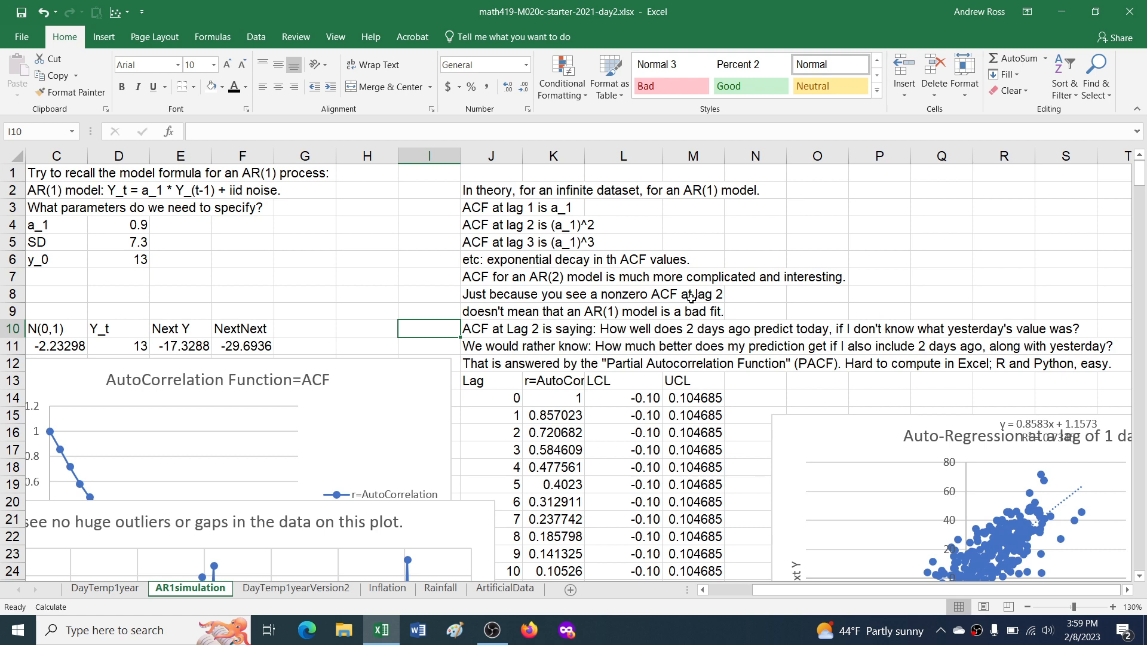
key(ctrl+shift+Page_Down)
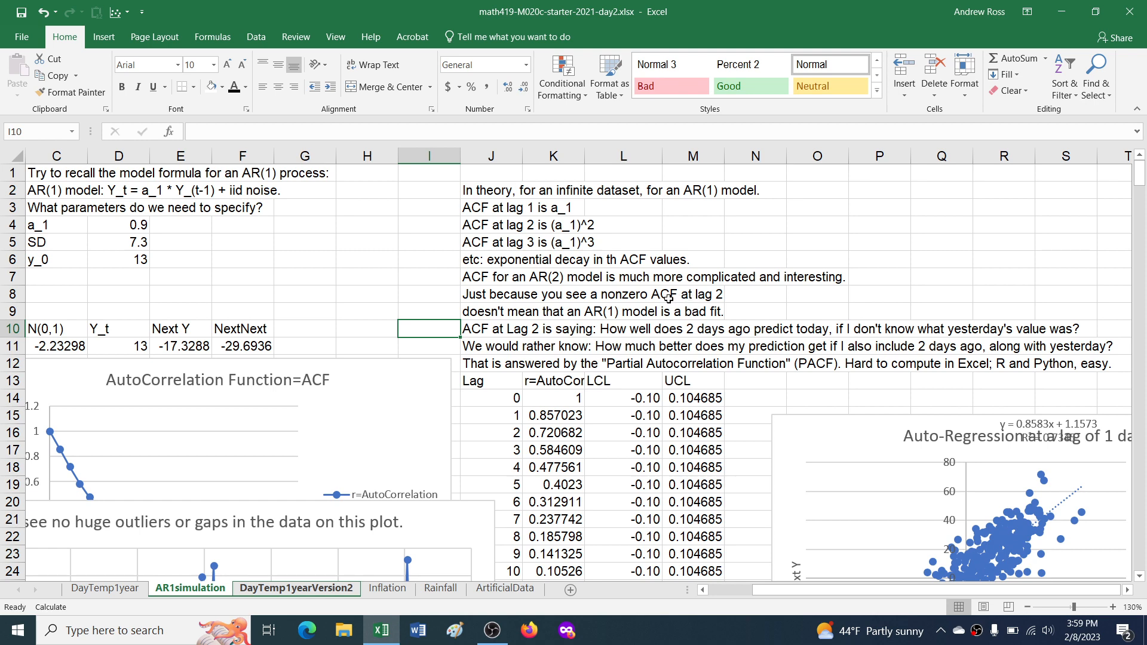
click(493, 351)
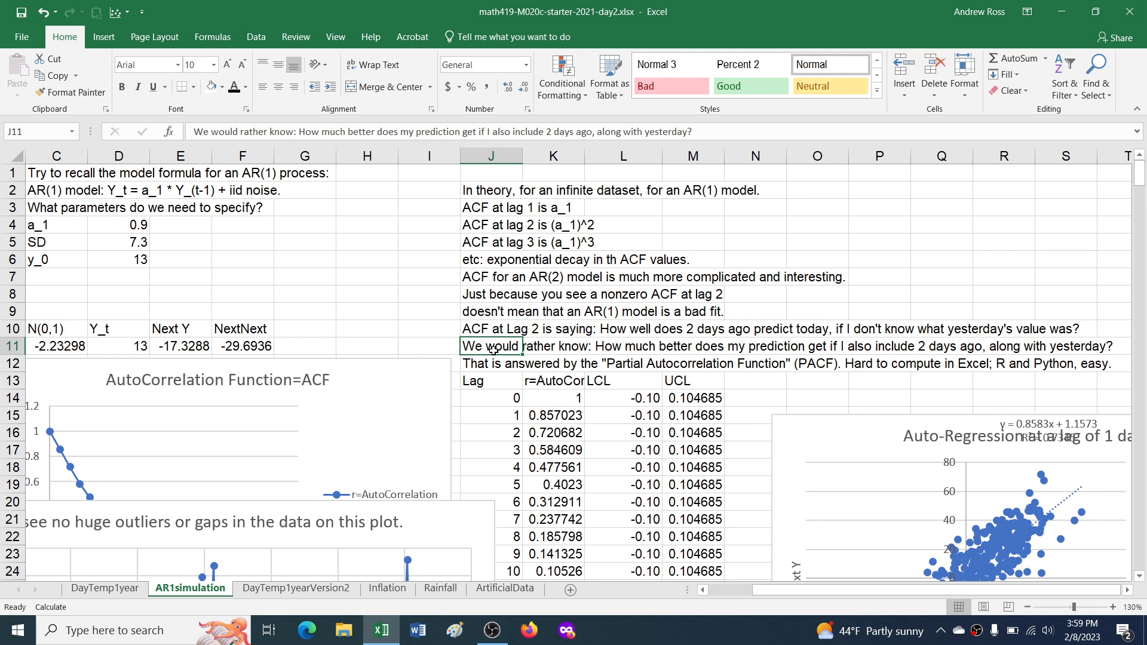